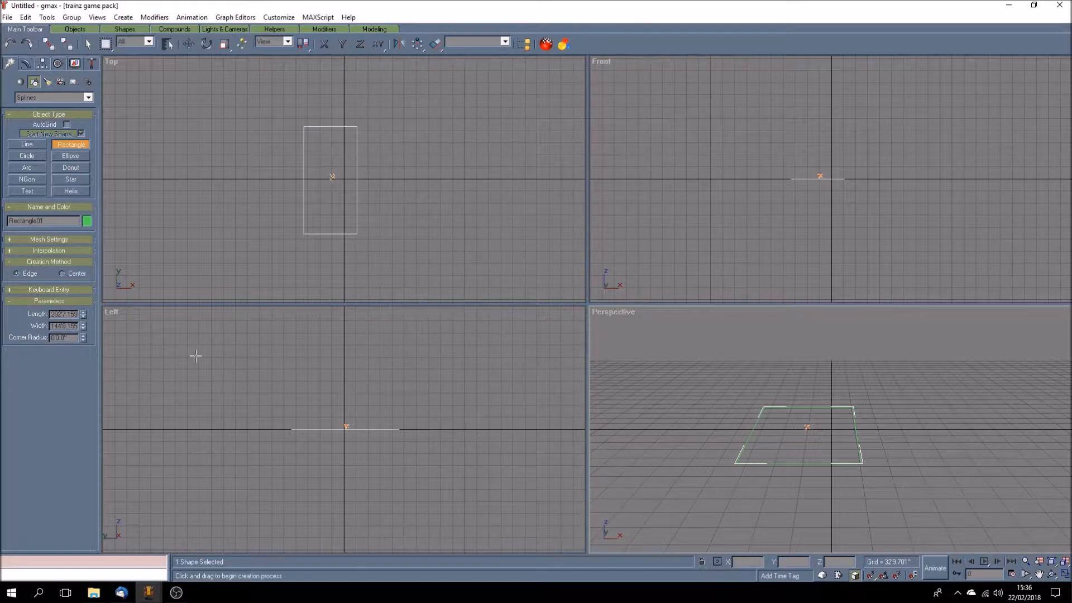
# Step: Set the rectangle's length to 25 feet (24'12.0") and its width to 15 feet
pyautogui.moveTo(58, 314); pyautogui.dragTo(78, 314)
pyautogui.write('35')
pyautogui.press('Return')
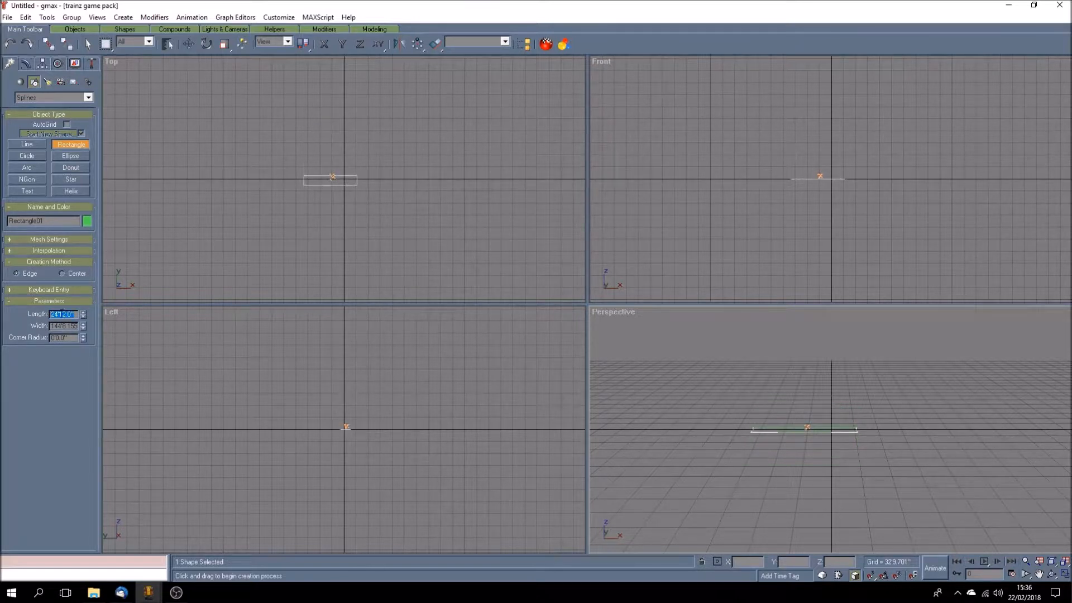
pyautogui.moveTo(54, 327); pyautogui.dragTo(78, 326)
pyautogui.write('15')
pyautogui.press('Return')
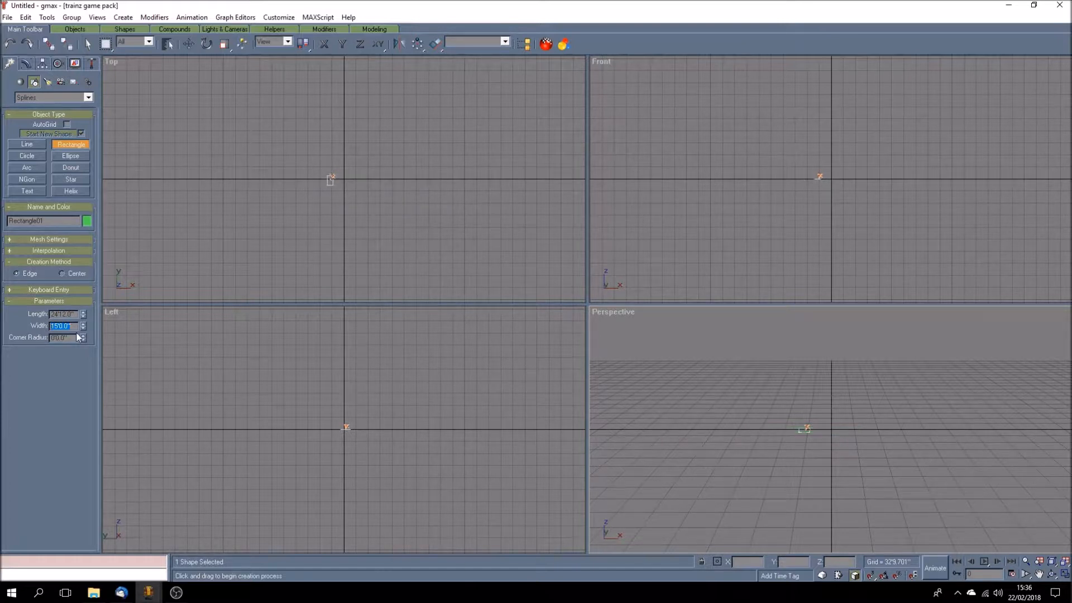
# Step: Enlarge the perspective view around the rectangle and set its corner radius to 6 feet
pyautogui.click(1064, 573)
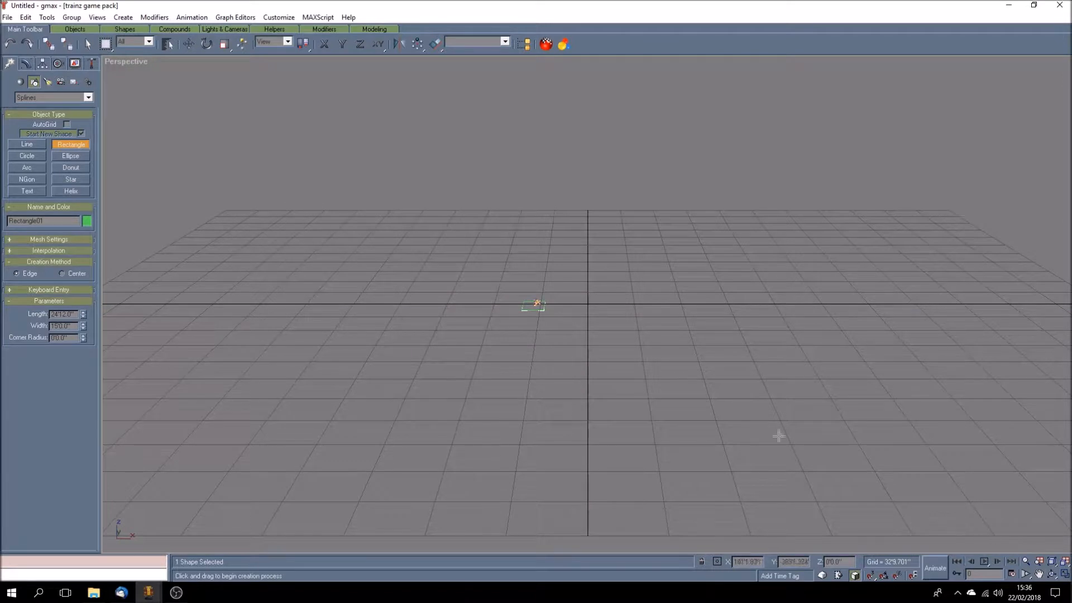
pyautogui.click(1038, 574)
pyautogui.scroll(10, 552, 318)
pyautogui.moveTo(608, 374); pyautogui.dragTo(626, 362)
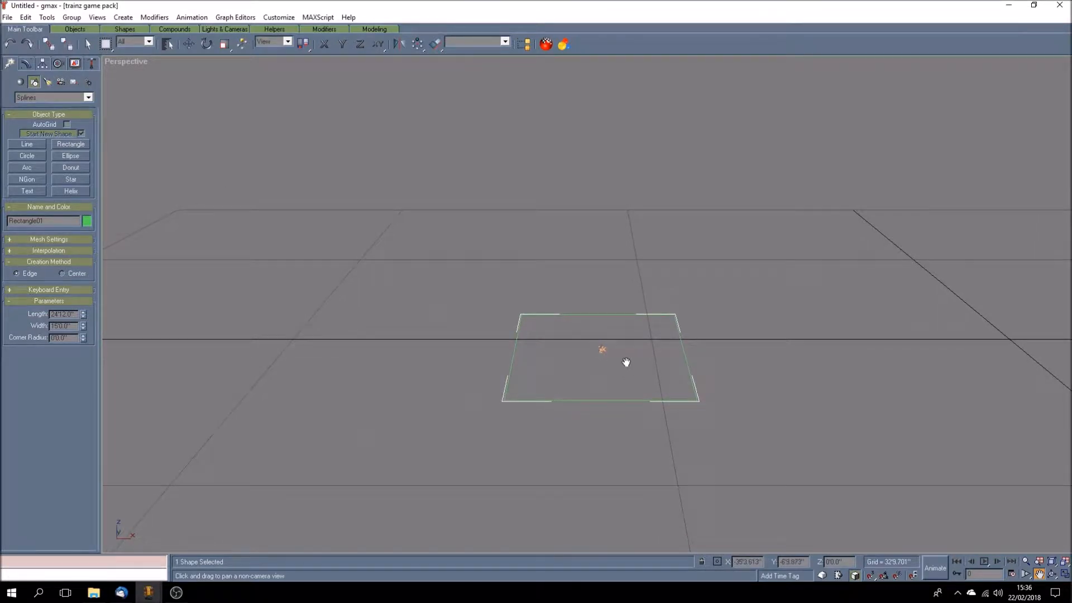
pyautogui.doubleClick(72, 338)
pyautogui.write('6')
pyautogui.press('Return')
# Step: Convert the rounded rectangle to an Editable Spline
pyautogui.click(26, 64)
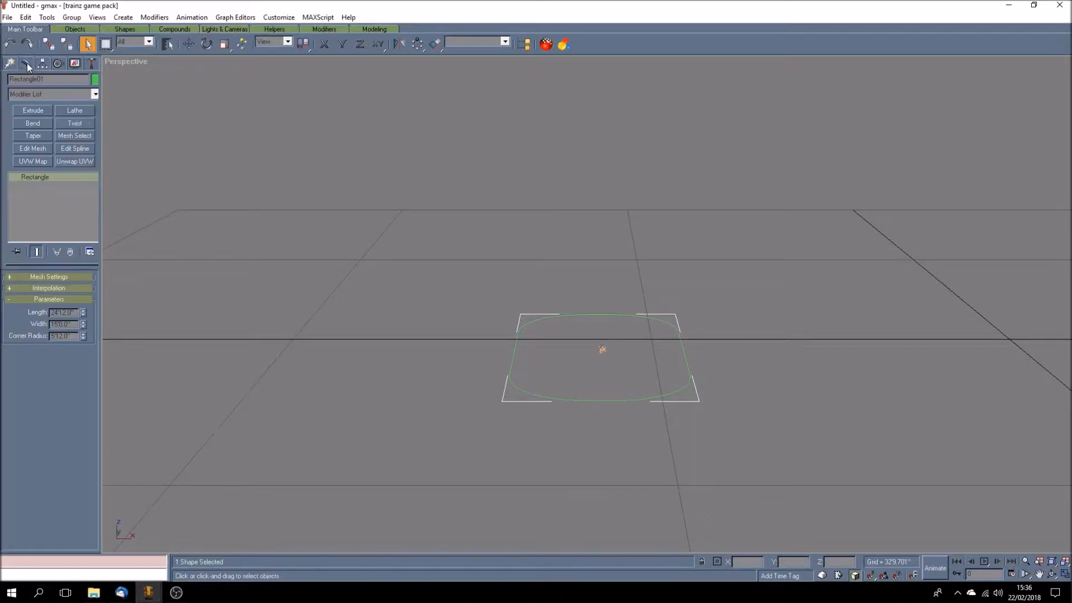
pyautogui.rightClick(47, 178)
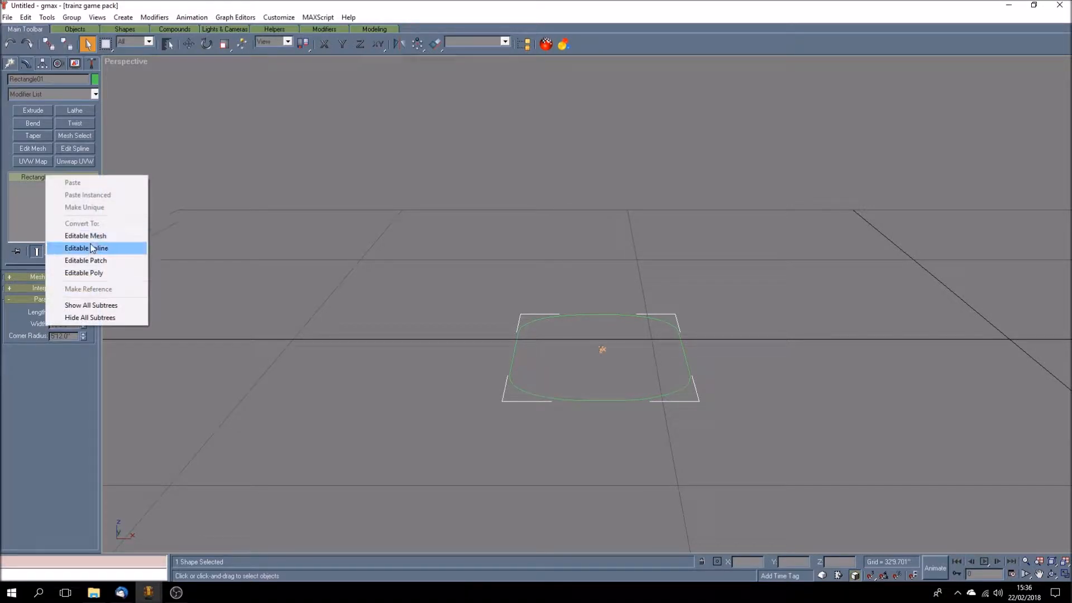
pyautogui.click(93, 249)
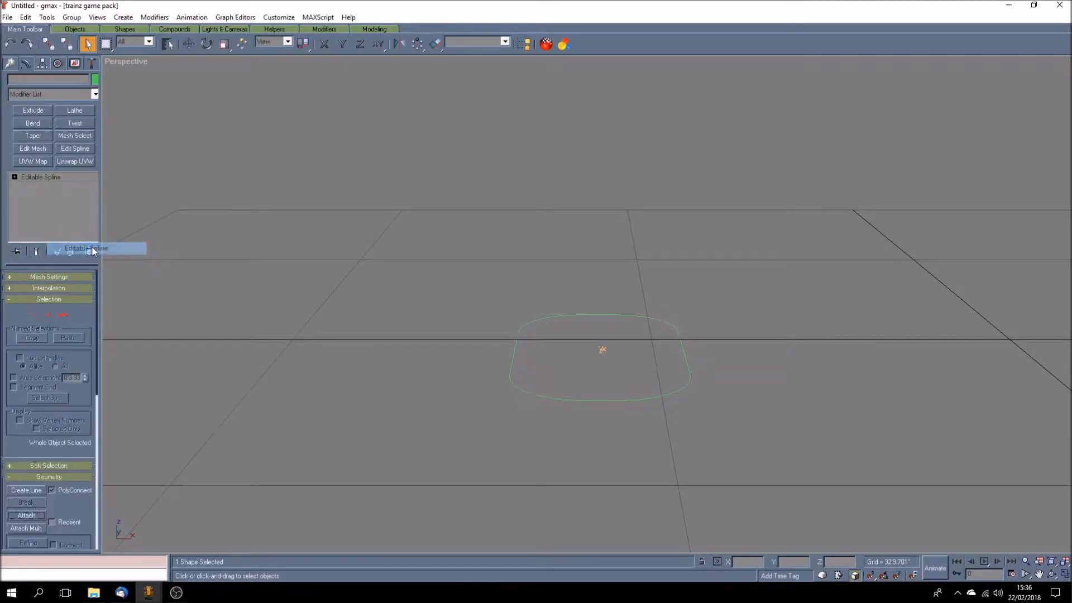
# Step: Examine the spline's vertices around the rounded corners at vertex level, and return to whole-object level
pyautogui.click(25, 186)
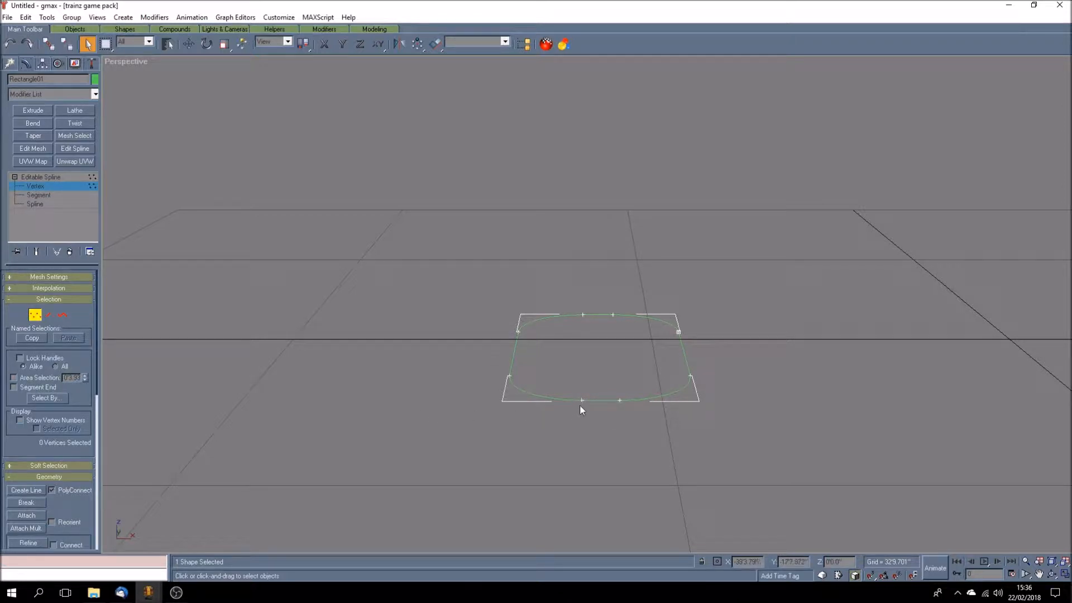
pyautogui.click(1051, 573)
pyautogui.moveTo(625, 413); pyautogui.dragTo(606, 390)
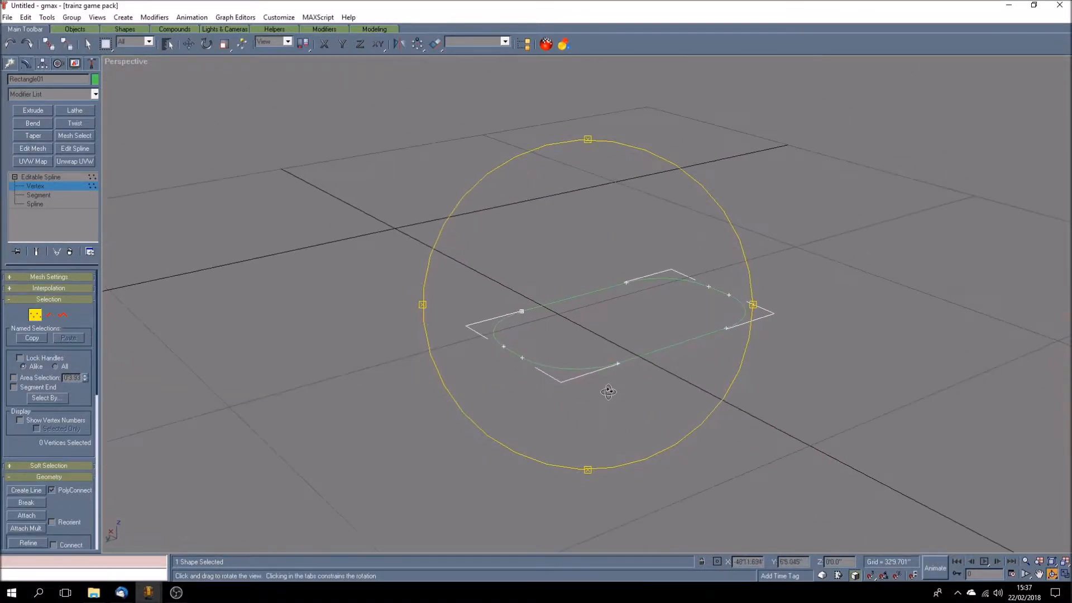
pyautogui.click(68, 177)
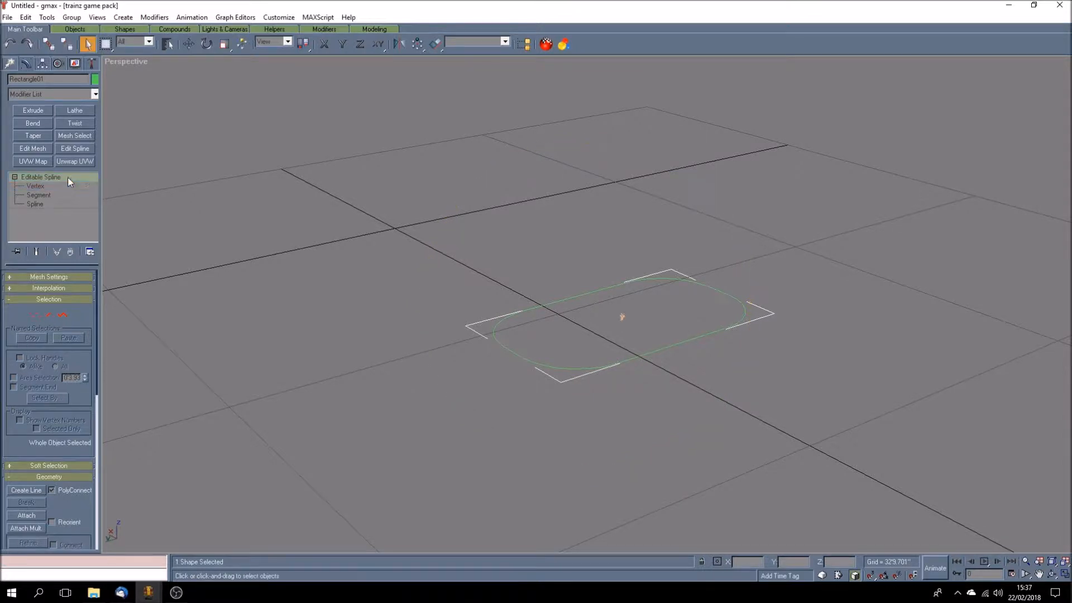
# Step: Extrude the rounded spline by 10 feet with the Extrude modifier
pyautogui.click(37, 112)
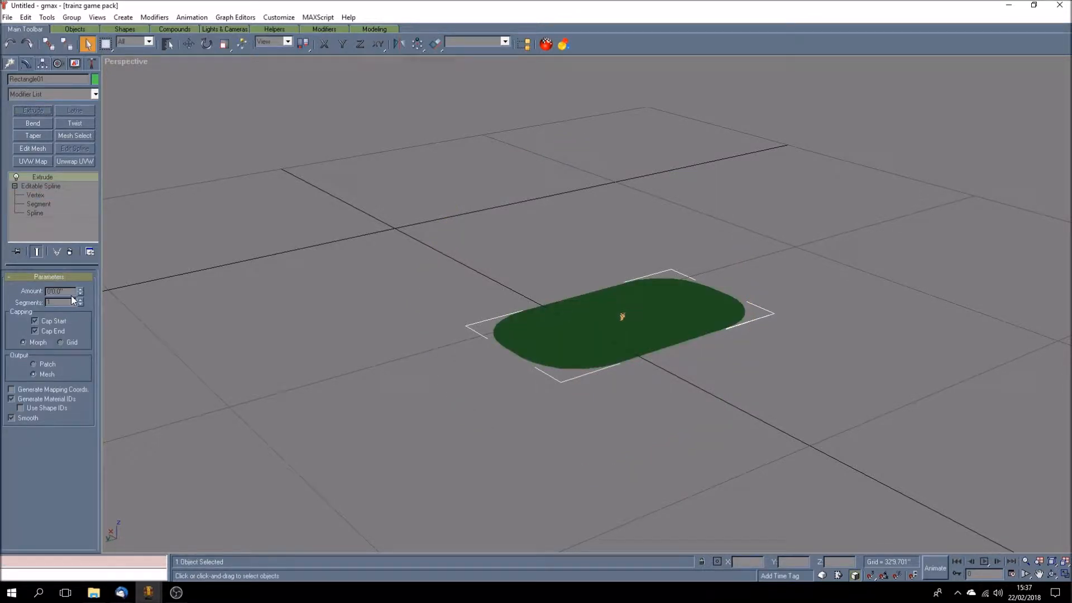
pyautogui.click(46, 290)
pyautogui.write('10')
pyautogui.press('Return')
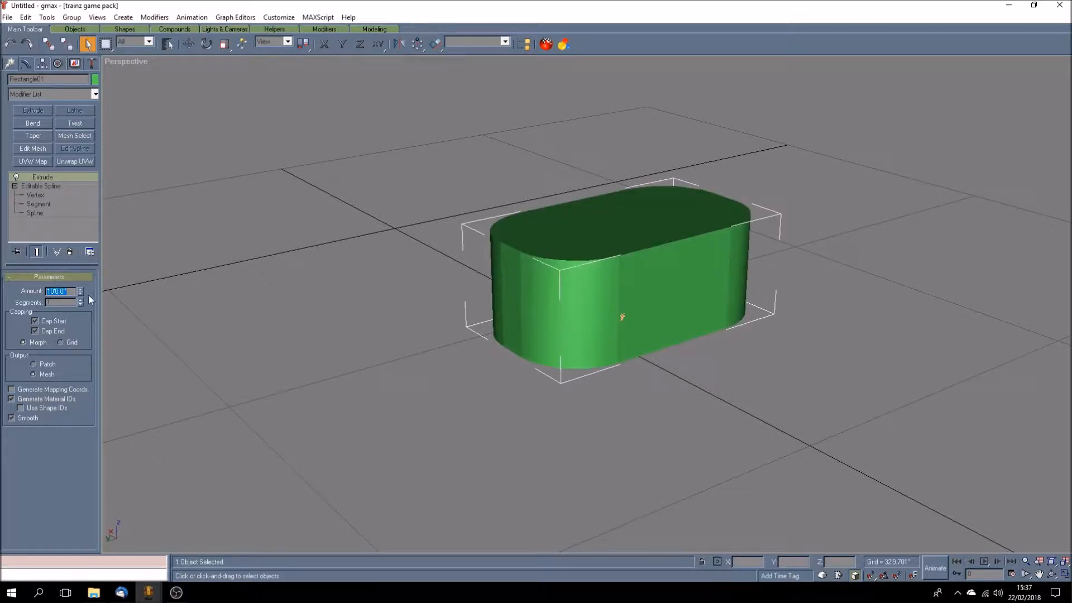
# Step: Examine the extruded block from several sides, first shaded and again in wireframe display
pyautogui.click(1052, 574)
pyautogui.moveTo(588, 384); pyautogui.dragTo(558, 403)
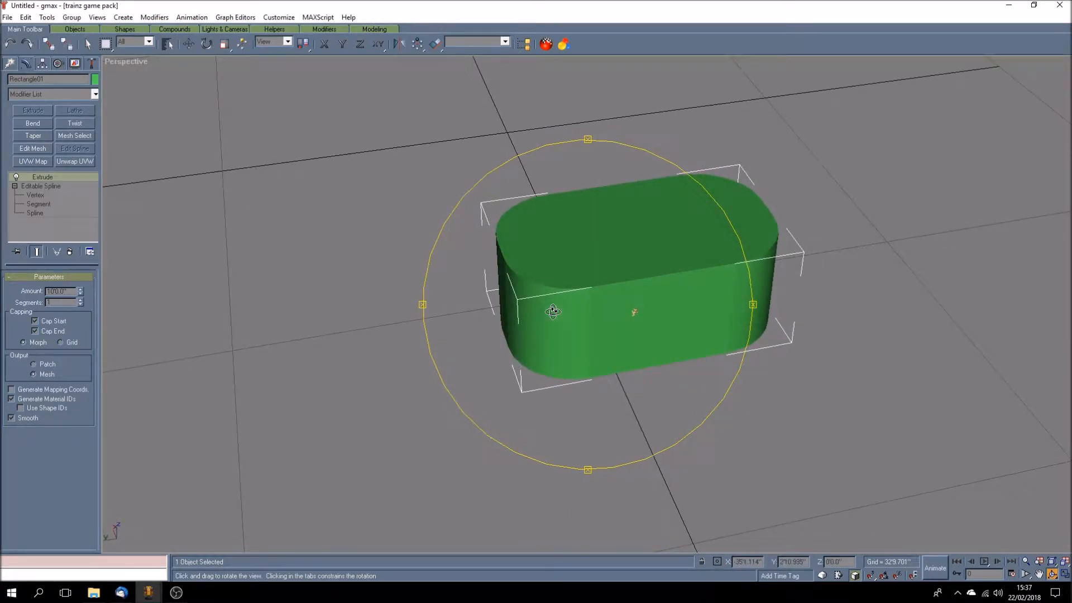
pyautogui.moveTo(518, 377); pyautogui.dragTo(634, 401)
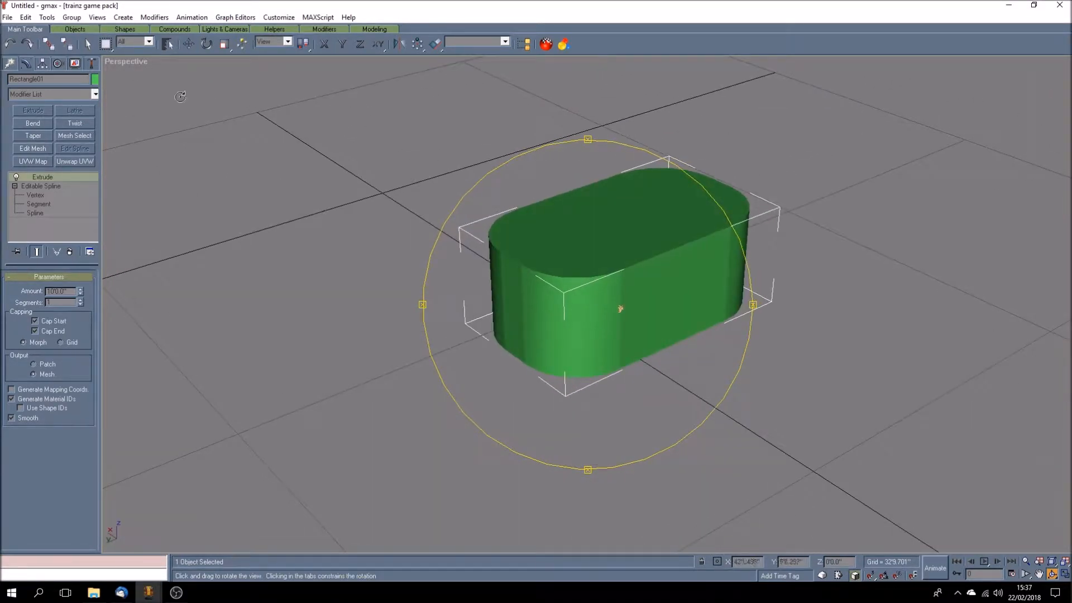
pyautogui.rightClick(129, 65)
pyautogui.click(143, 84)
pyautogui.moveTo(590, 395); pyautogui.dragTo(653, 394)
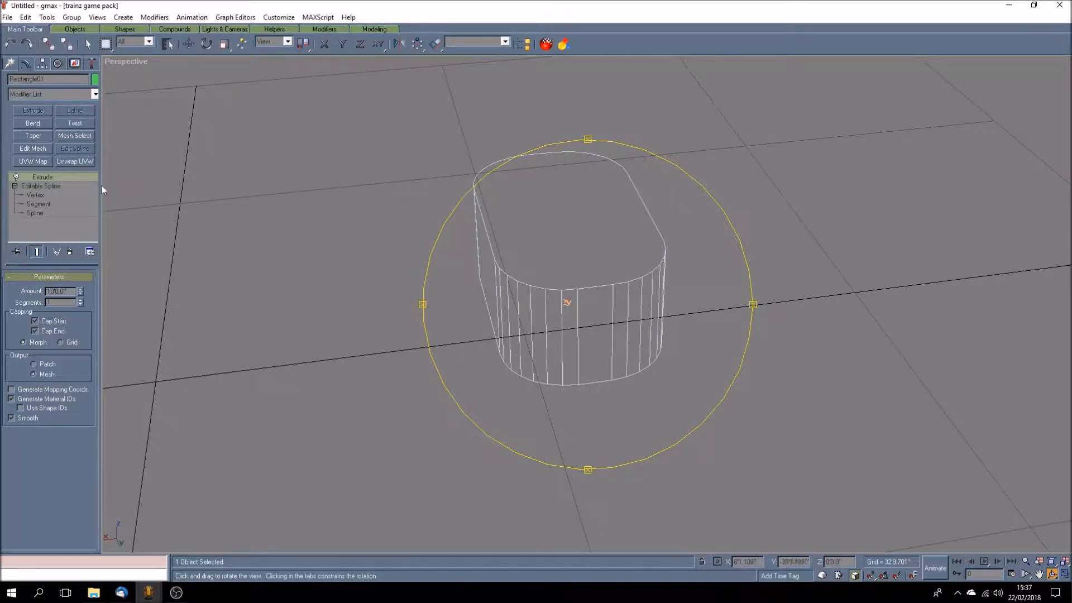
# Step: Collapse the extruded block's whole modifier stack and convert the resulting mesh to an Editable Poly
pyautogui.rightClick(63, 177)
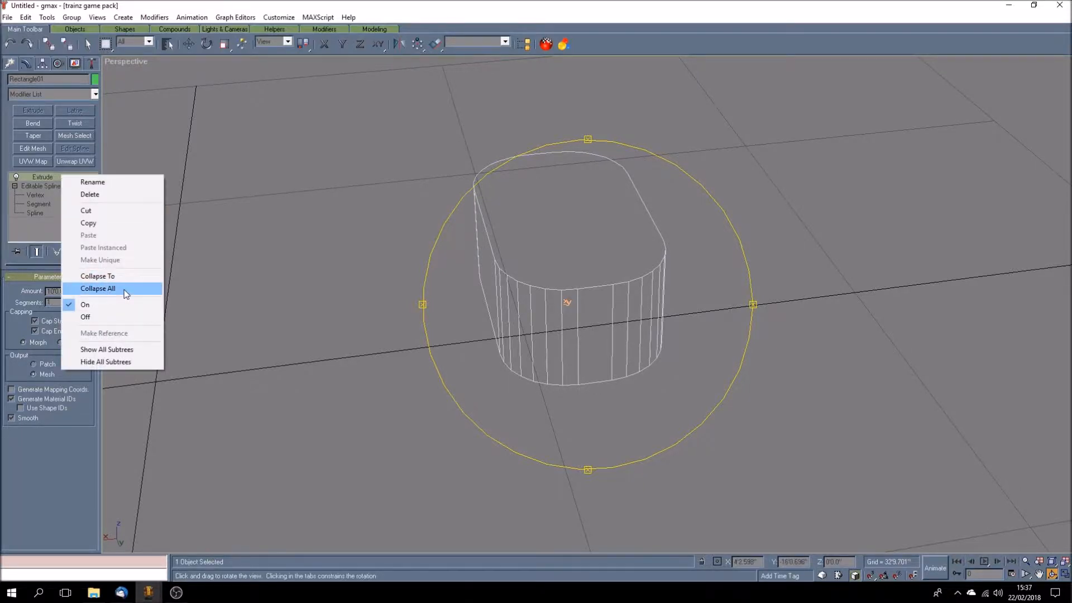
pyautogui.click(98, 288)
pyautogui.rightClick(68, 178)
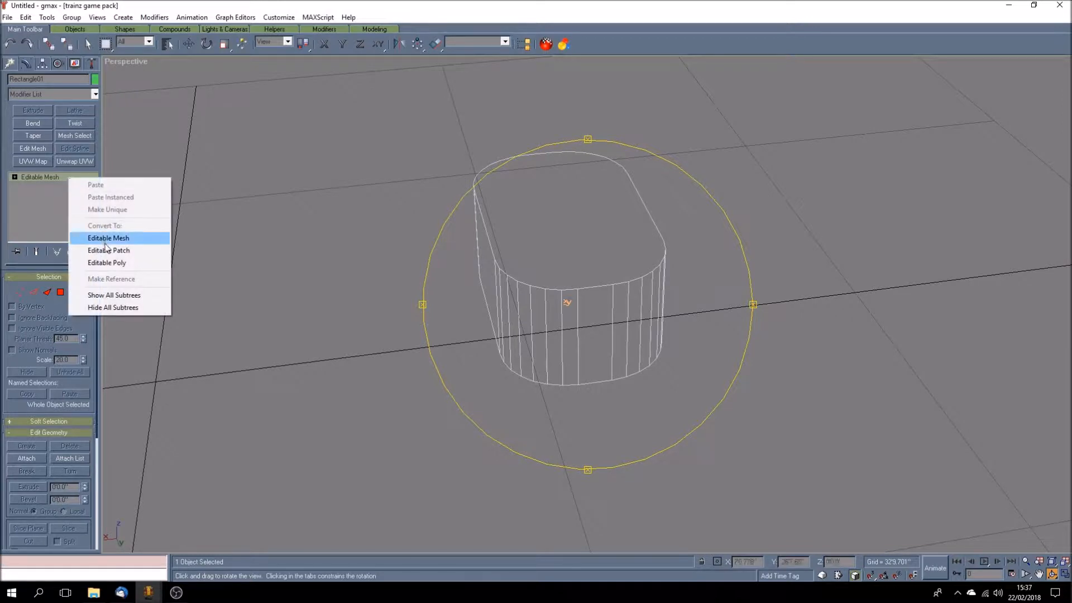
pyautogui.click(115, 263)
pyautogui.moveTo(447, 370); pyautogui.dragTo(479, 370)
# Step: Examine the Editable Poly's vertices at vertex level from several sides in wireframe
pyautogui.click(14, 177)
pyautogui.click(30, 186)
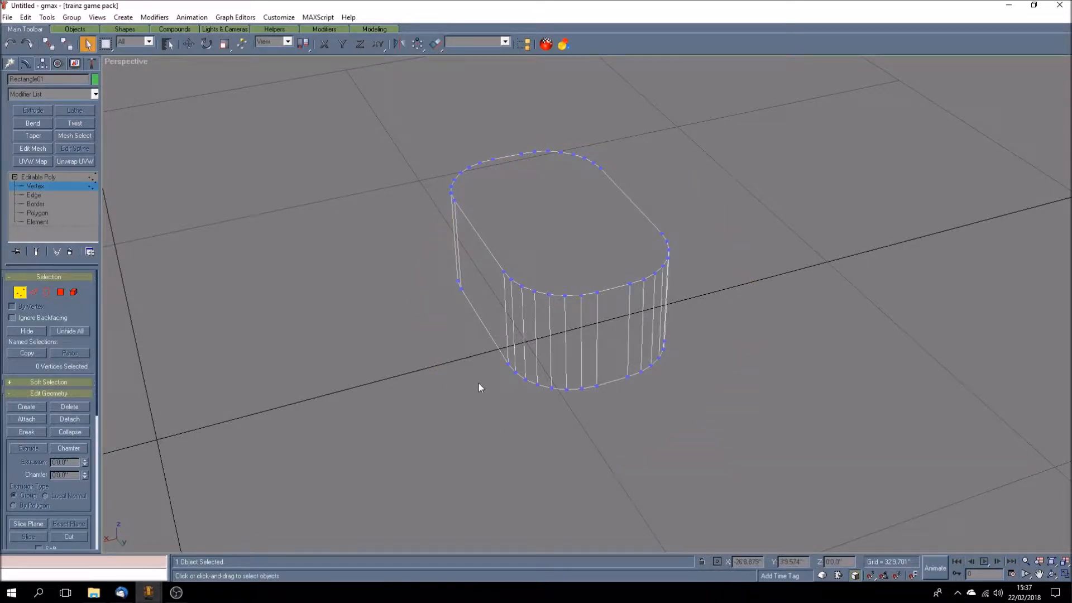
pyautogui.click(1052, 574)
pyautogui.moveTo(564, 396); pyautogui.dragTo(612, 374)
pyautogui.moveTo(540, 397); pyautogui.dragTo(609, 390)
# Step: Restore the Smooth + Highlights display for the perspective view and leave vertex editing of the block
pyautogui.rightClick(120, 62)
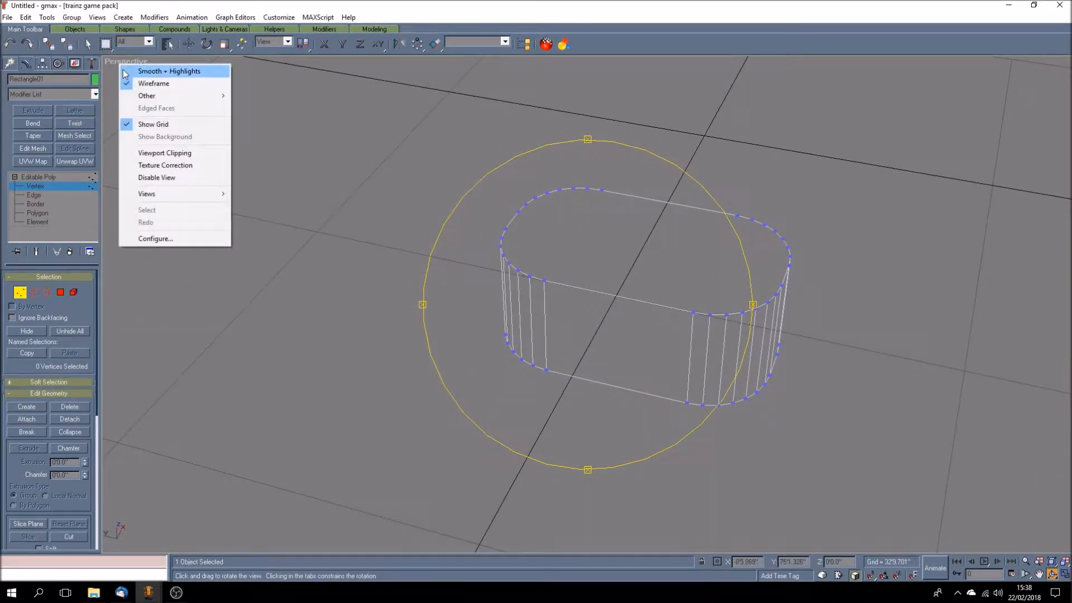
pyautogui.click(152, 69)
pyautogui.moveTo(569, 362)
pyautogui.mouseDown()
pyautogui.moveTo(543, 364)
pyautogui.moveTo(557, 353)
pyautogui.moveTo(549, 358)
pyautogui.moveTo(571, 386)
pyautogui.moveTo(626, 390)
pyautogui.mouseUp()
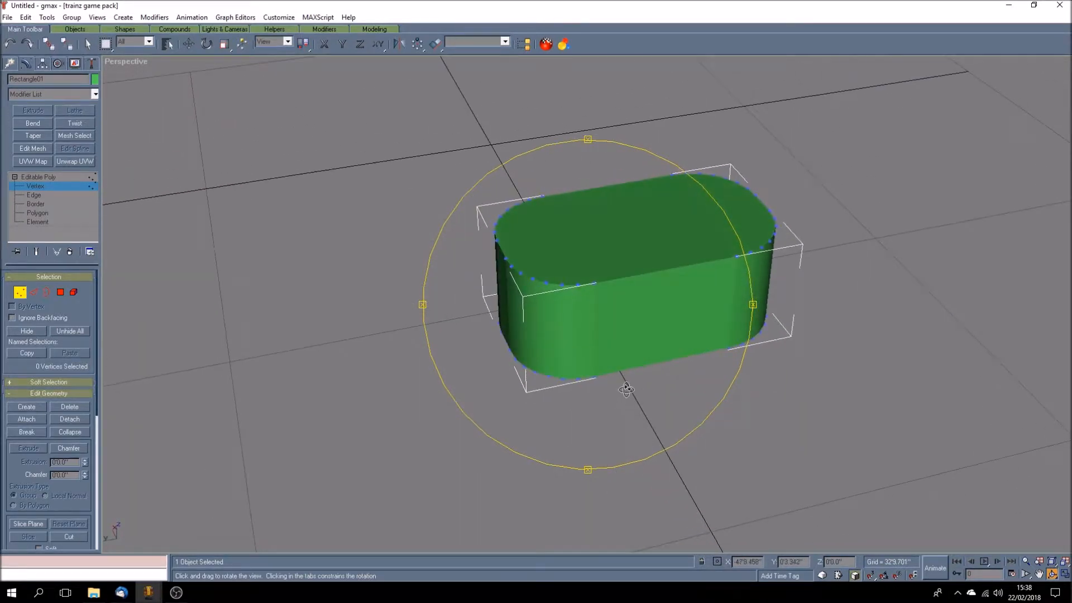
pyautogui.click(55, 178)
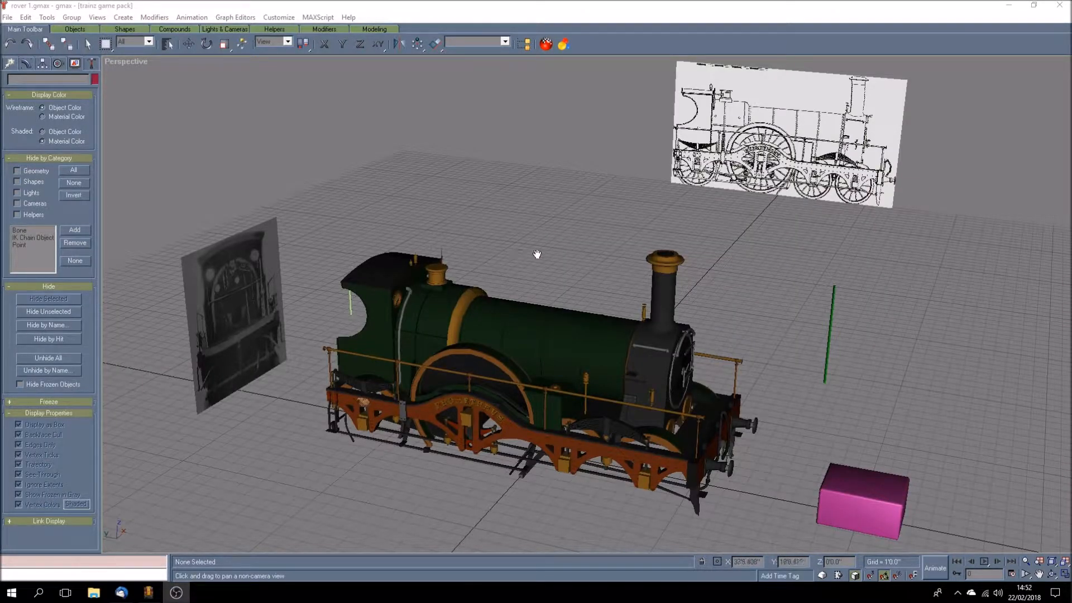
# Step: Examine the finished locomotive model in rover 1.gmax, selecting the chimney and parts of the boiler individually
pyautogui.moveTo(538, 253); pyautogui.dragTo(535, 270)
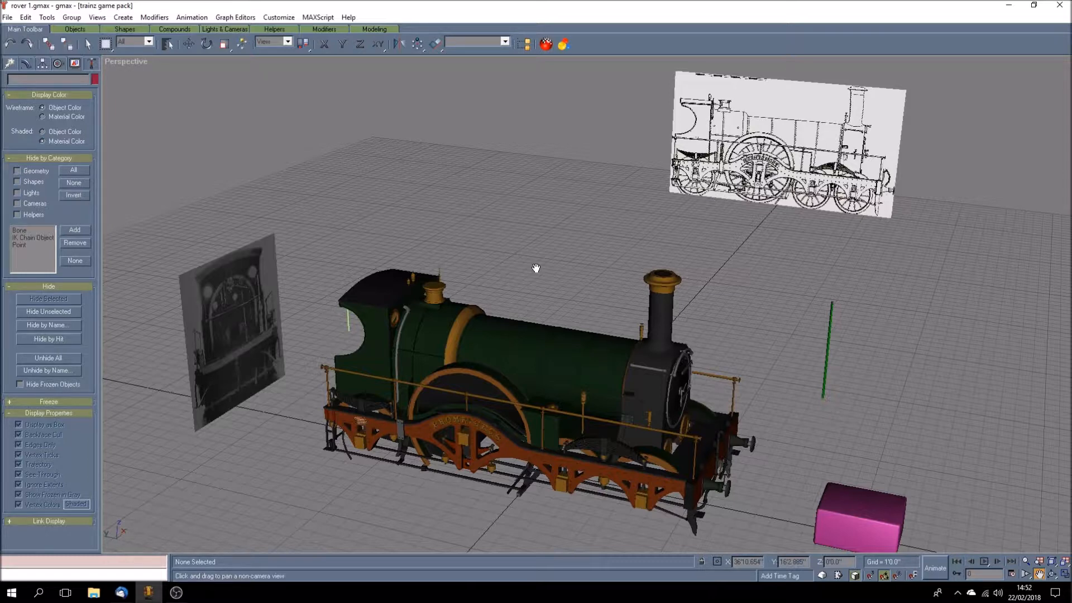
pyautogui.moveTo(546, 265); pyautogui.dragTo(547, 253)
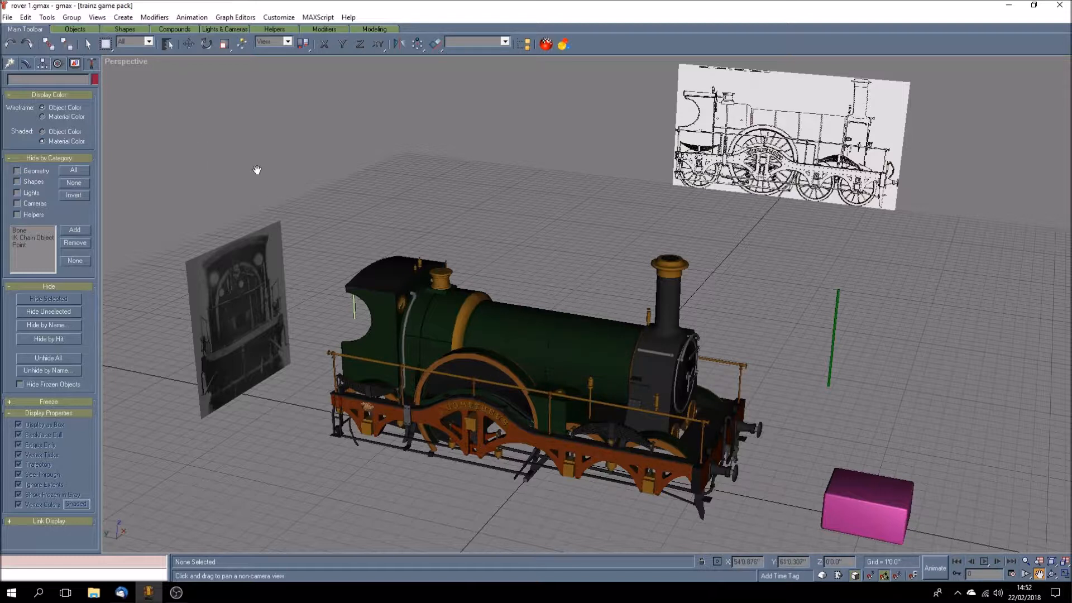
pyautogui.click(87, 44)
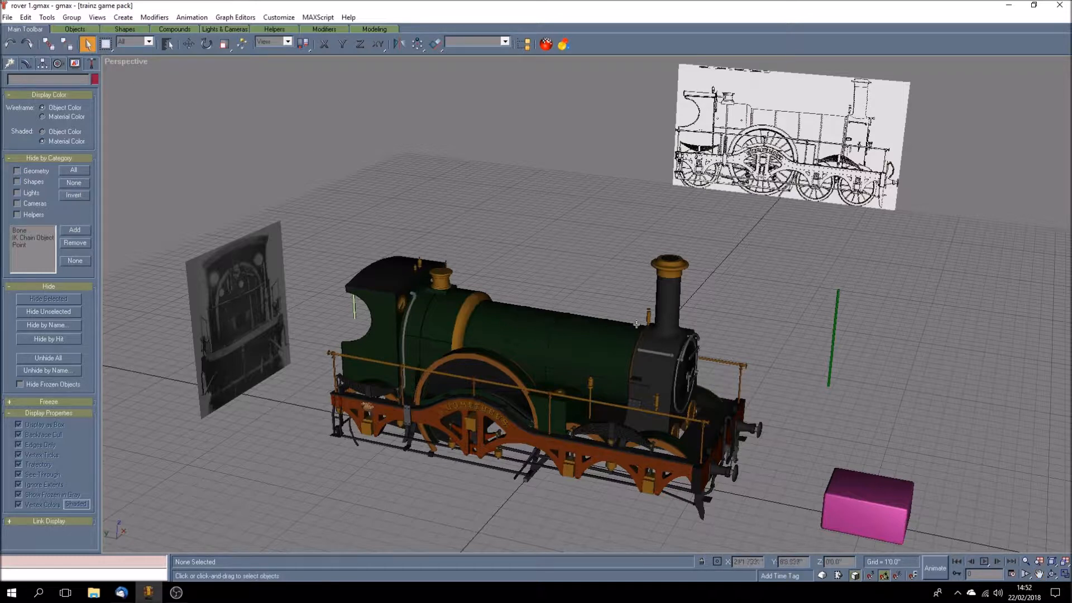
pyautogui.click(665, 302)
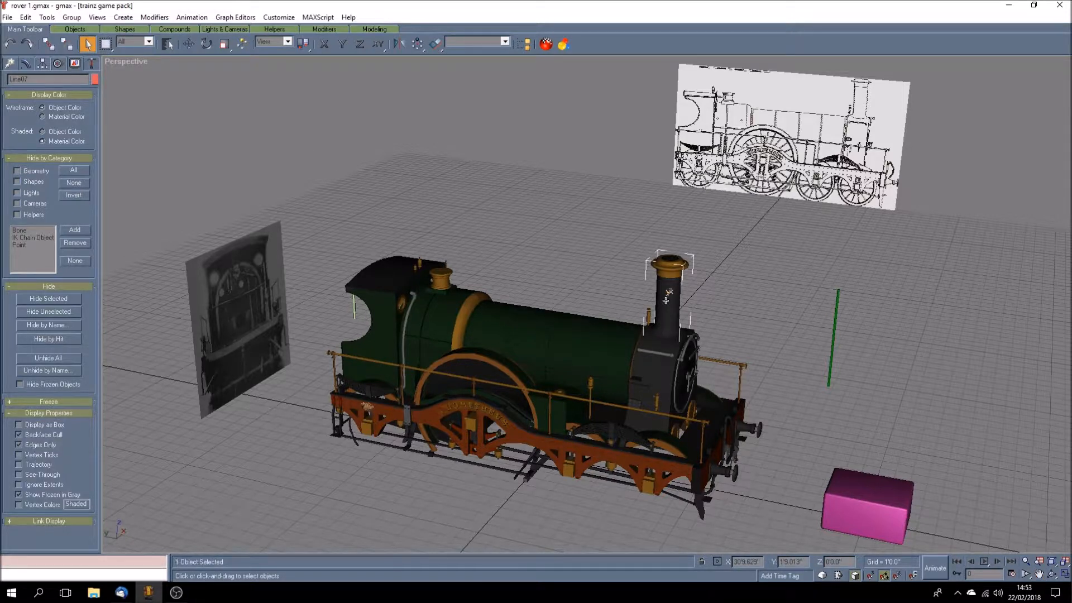
pyautogui.click(578, 340)
pyautogui.click(598, 290)
pyautogui.click(554, 324)
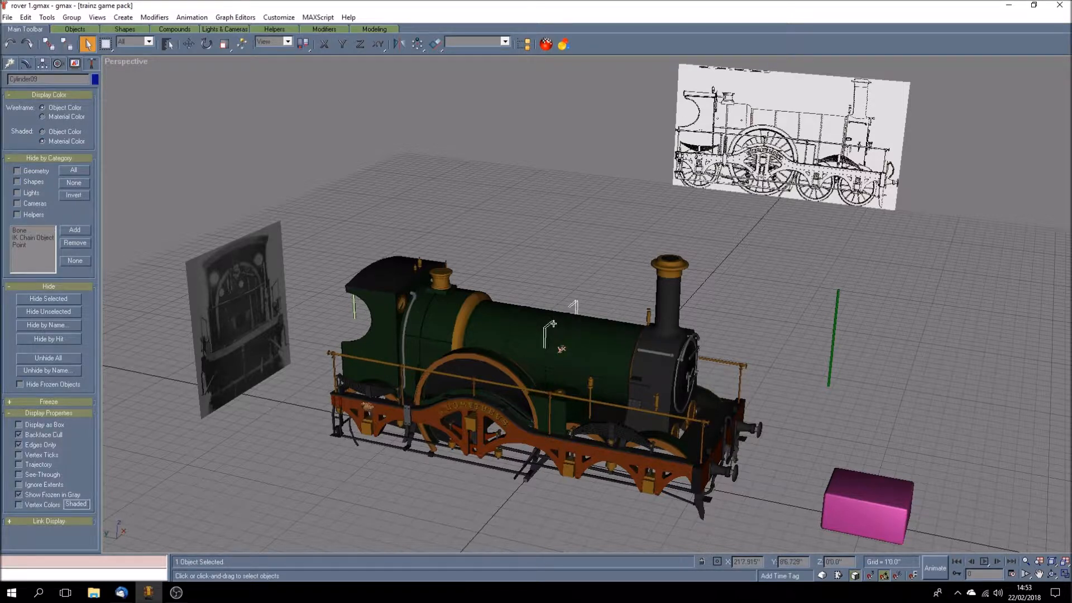
# Step: Select the cab, side frames, chamfered box, boiler and smokebox in turn to examine how the locomotive is divided into parts
pyautogui.click(419, 263)
pyautogui.click(389, 317)
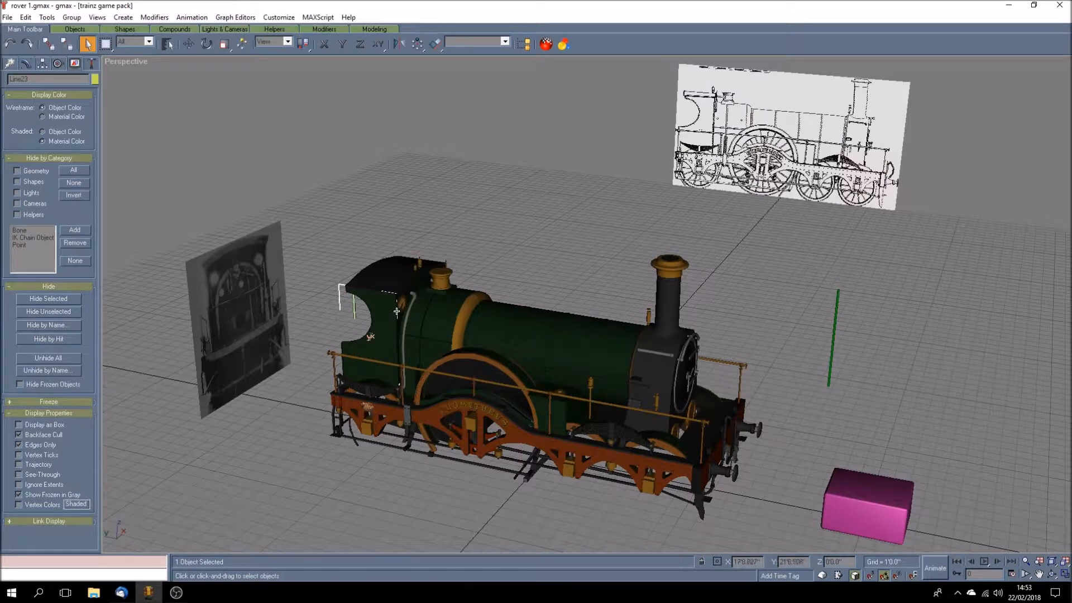
pyautogui.click(402, 308)
pyautogui.click(427, 418)
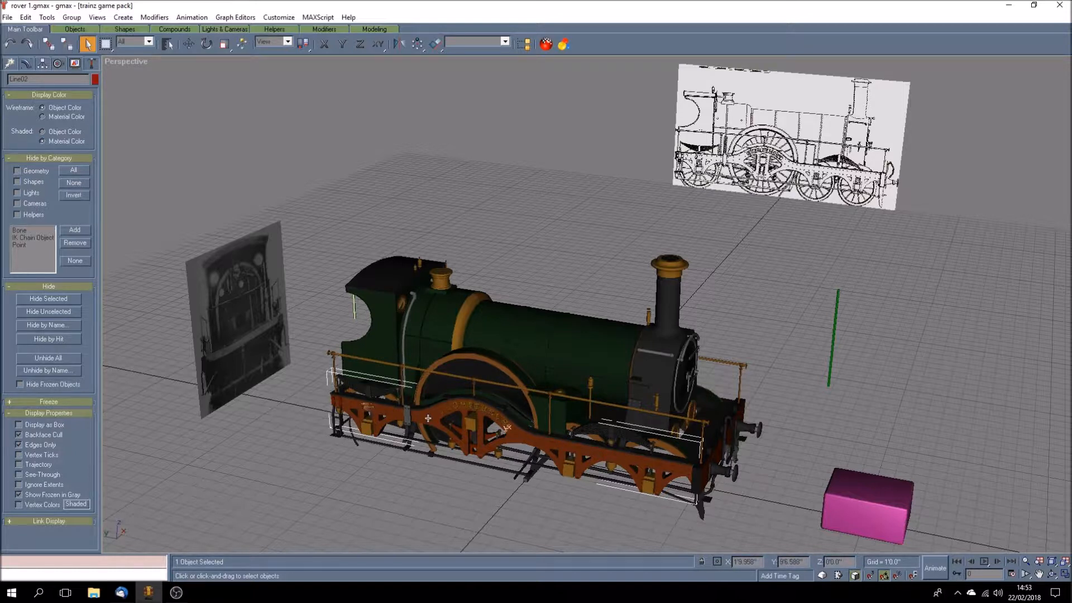
pyautogui.click(524, 480)
pyautogui.click(545, 412)
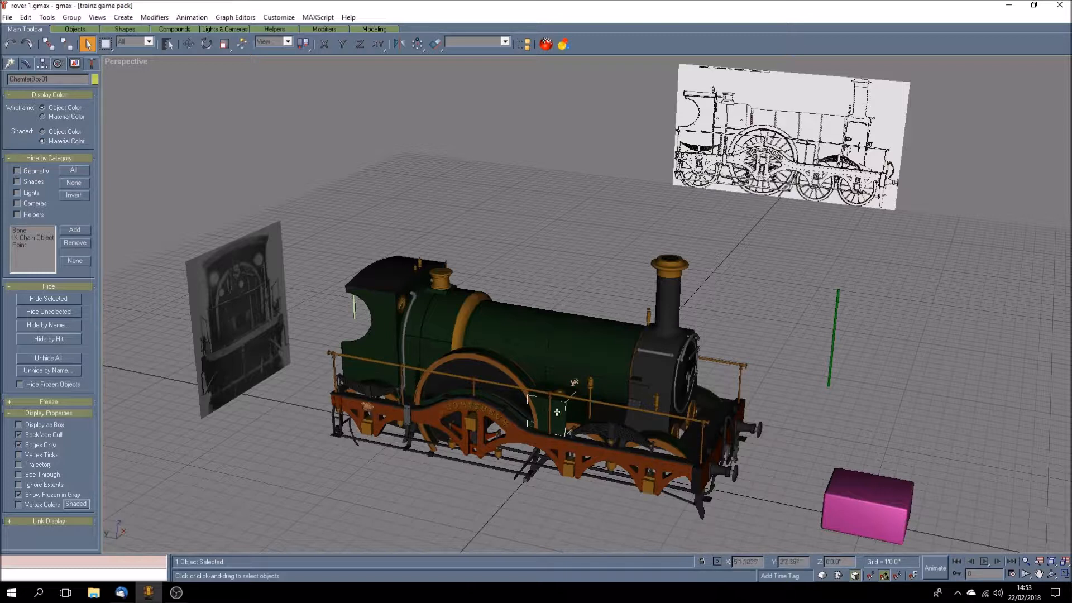
pyautogui.click(601, 426)
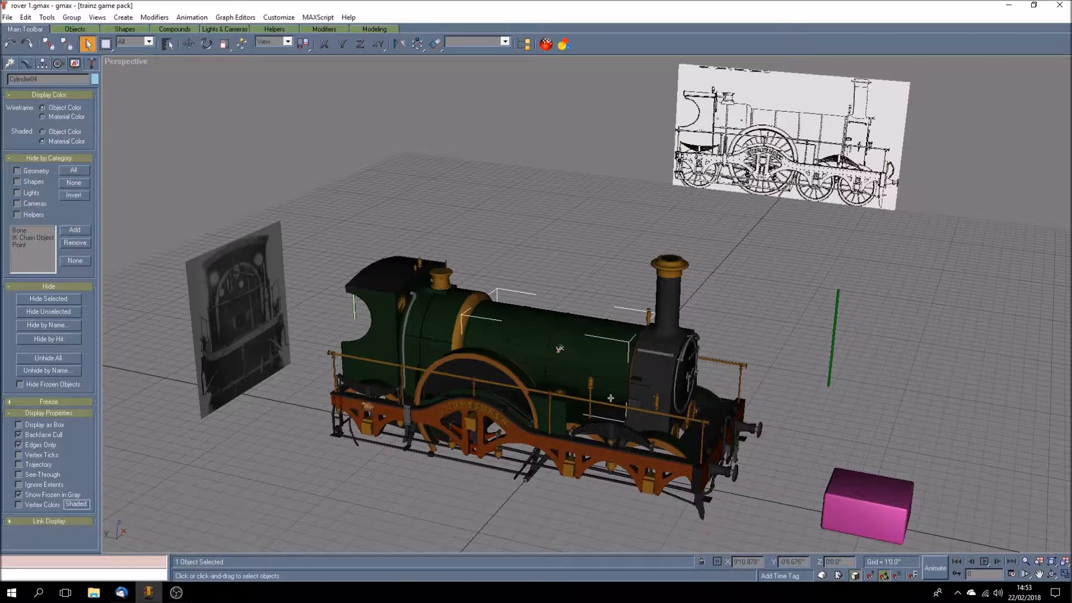
pyautogui.click(633, 404)
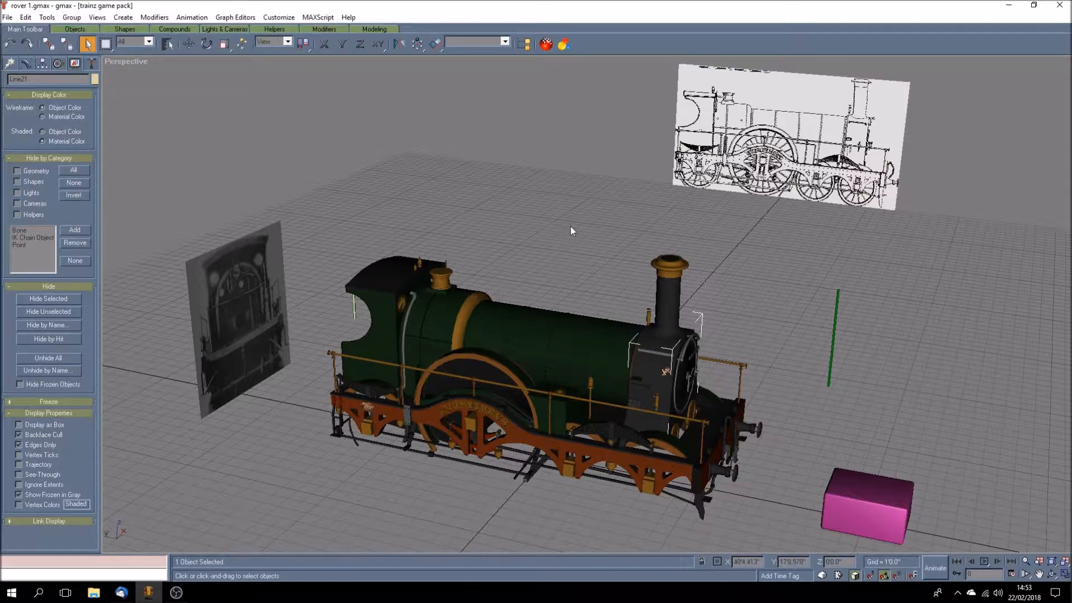
# Step: Browse the scene's material list with maps hidden in the Material Navigator, and select the side plan drawing behind the locomotive
pyautogui.click(564, 45)
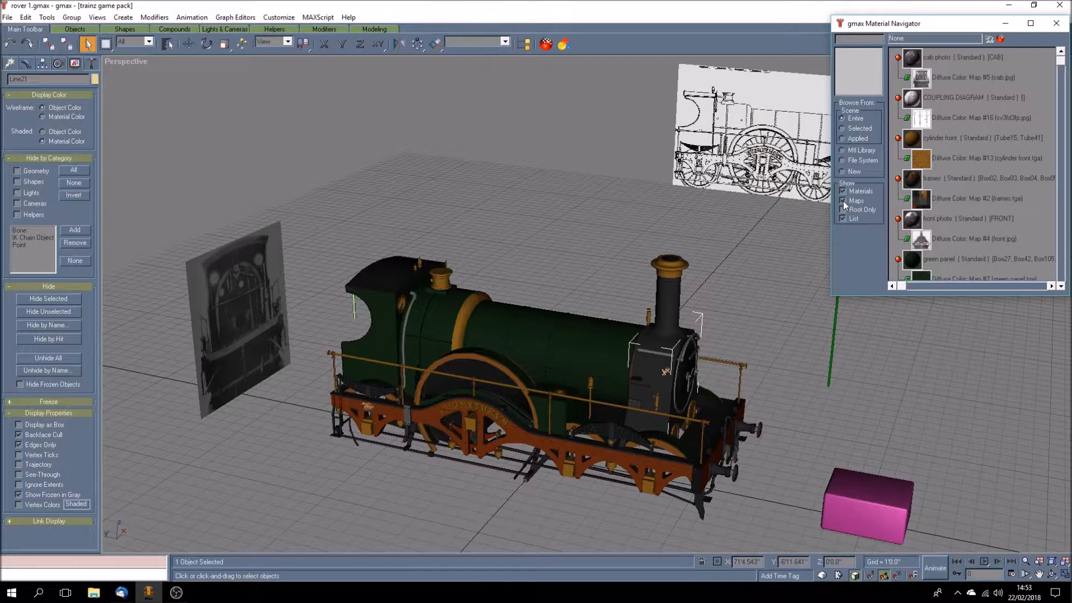
pyautogui.click(843, 201)
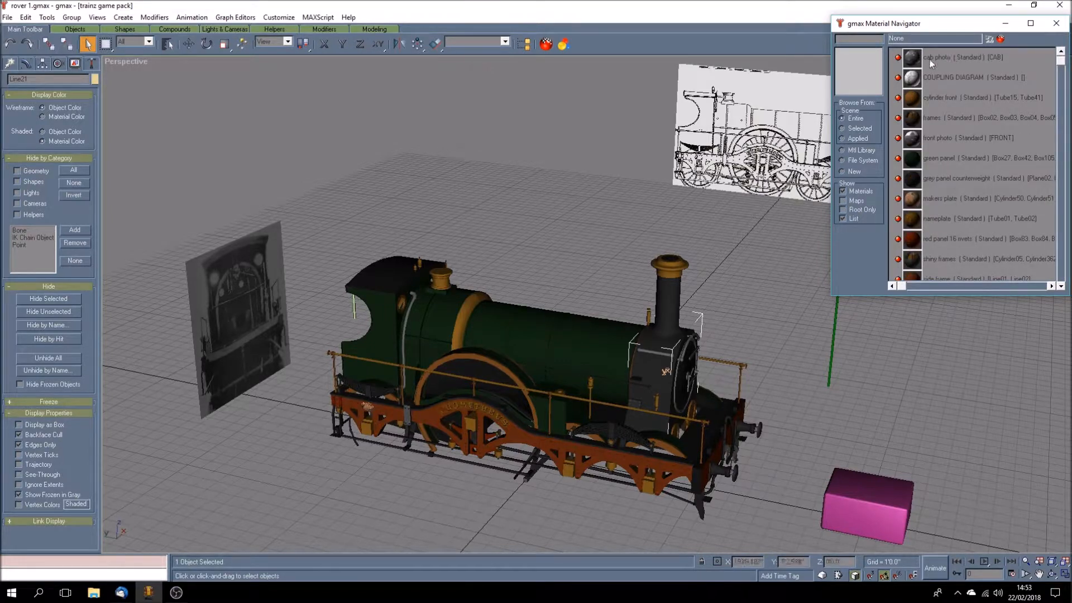
pyautogui.moveTo(1060, 61)
pyautogui.mouseDown()
pyautogui.moveTo(1037, 287)
pyautogui.moveTo(1040, 56)
pyautogui.mouseUp()
pyautogui.click(739, 157)
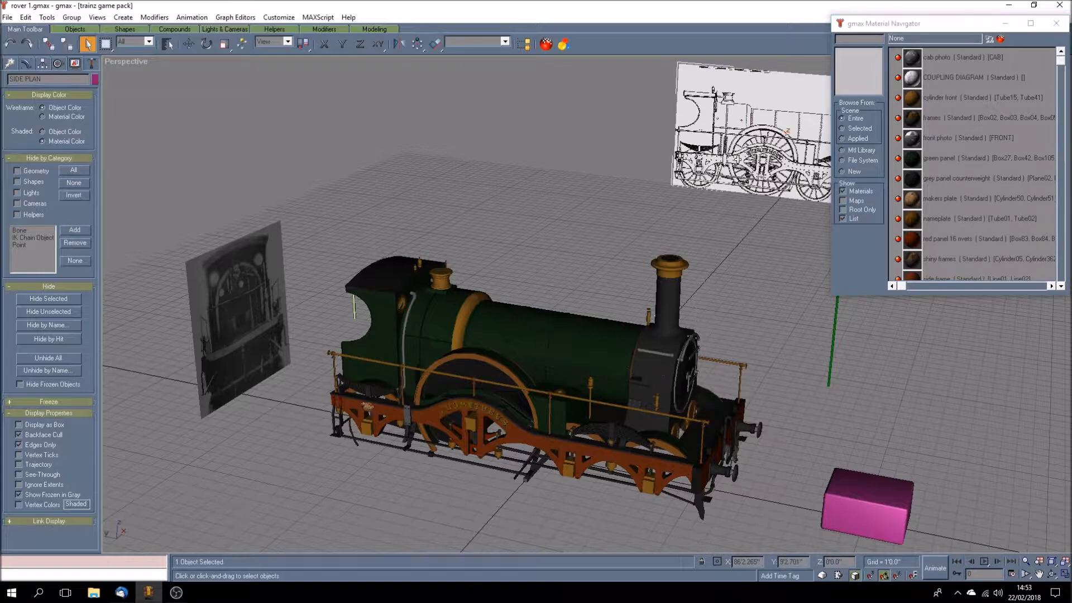
pyautogui.click(1063, 32)
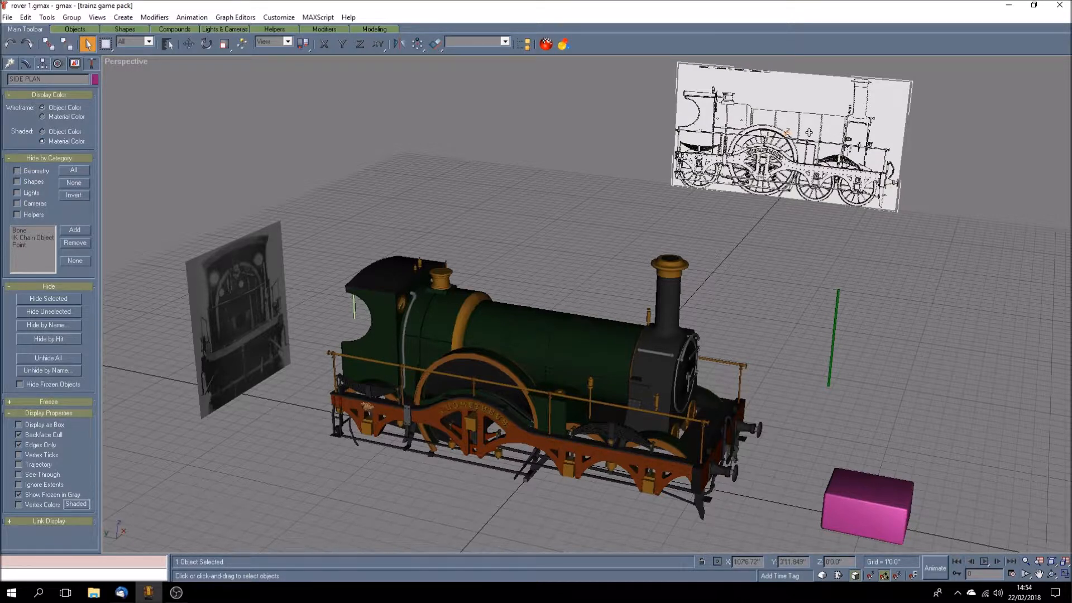
# Step: Look over the primitive creation options and the pivot adjustment options for the side plan
pyautogui.hotkey('ctrl', 's')
pyautogui.click(9, 64)
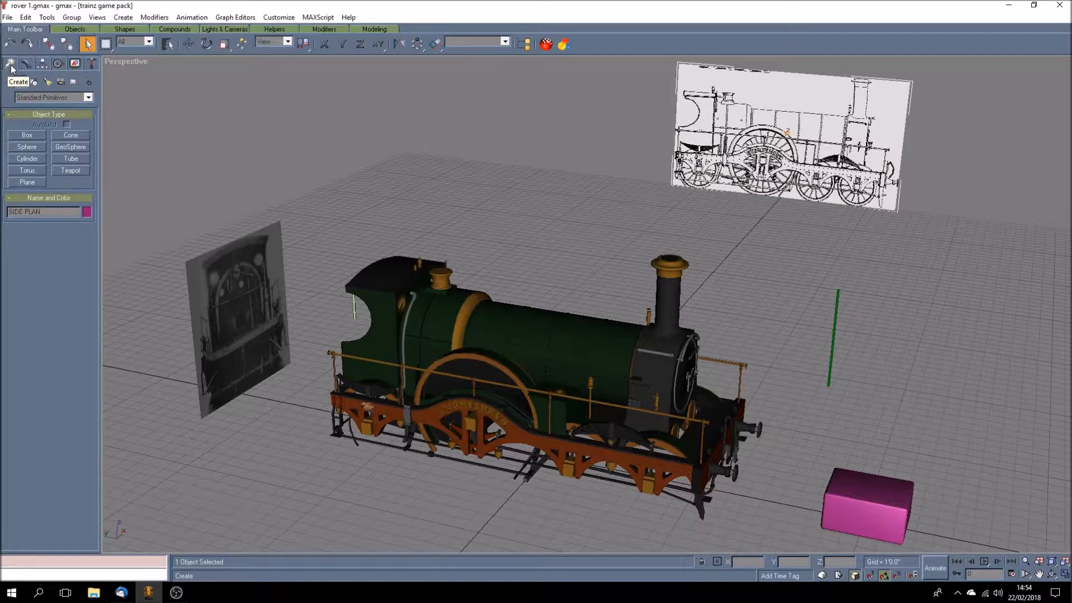
pyautogui.click(42, 64)
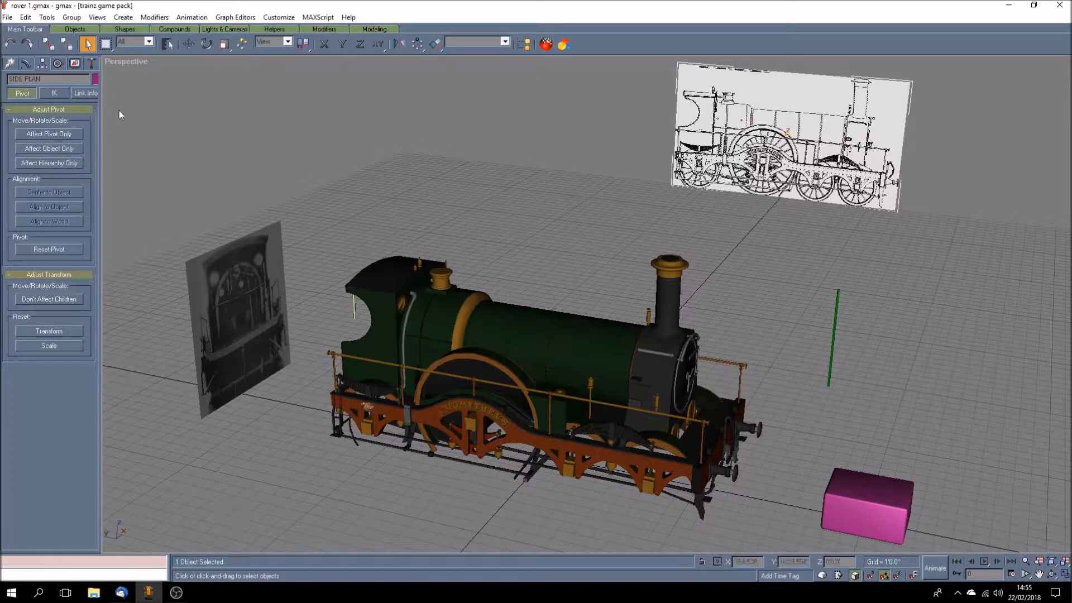
# Step: Show the perspective view in wireframe and select the boiler, a lower side part, the cab side, roof and chimney individually to examine them
pyautogui.rightClick(123, 62)
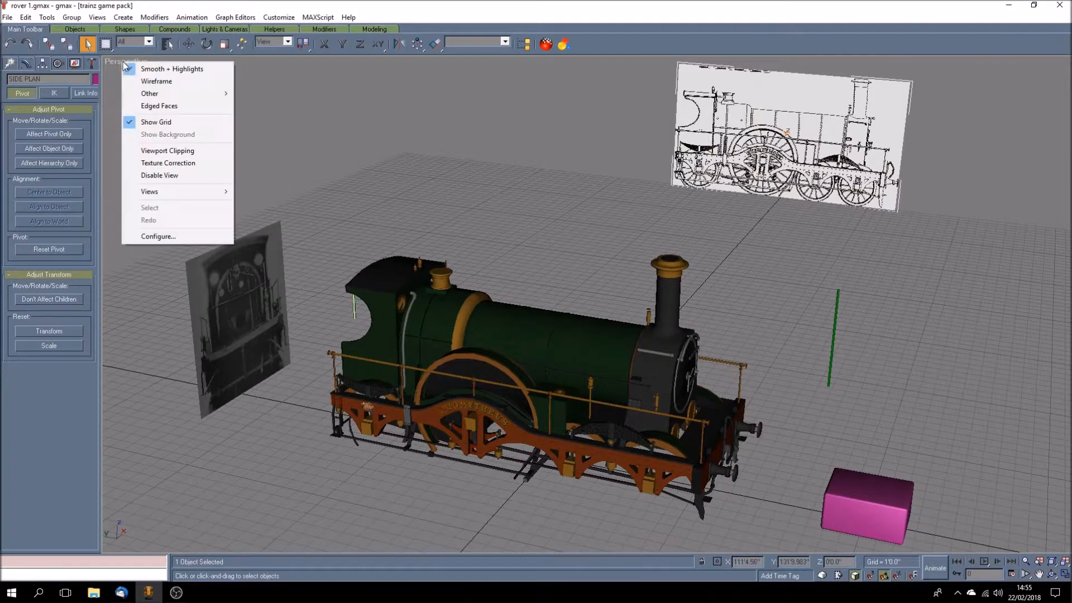
pyautogui.click(142, 82)
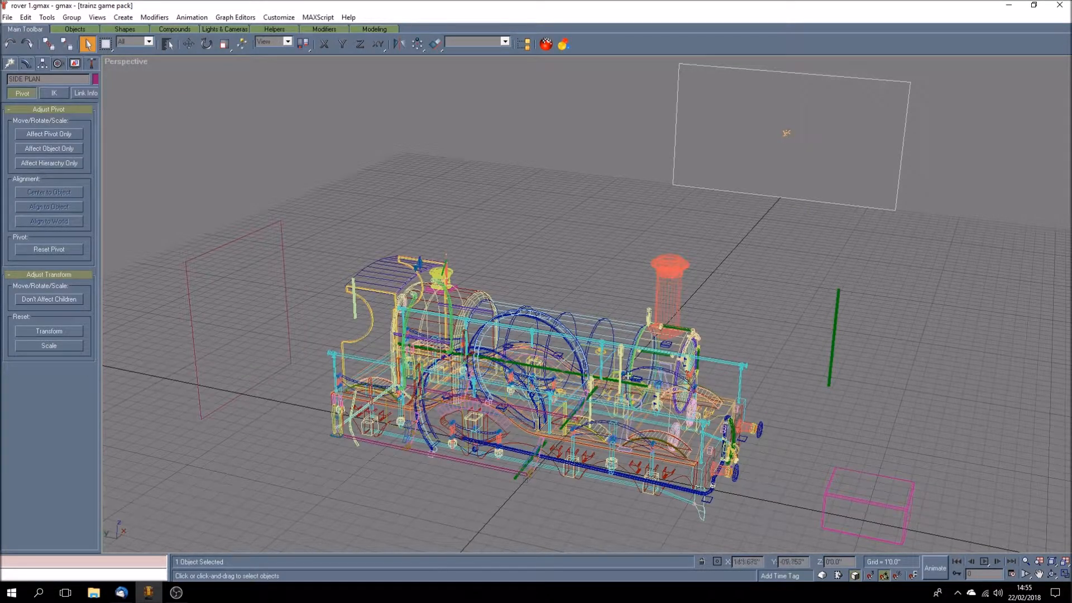
pyautogui.click(577, 327)
pyautogui.click(584, 322)
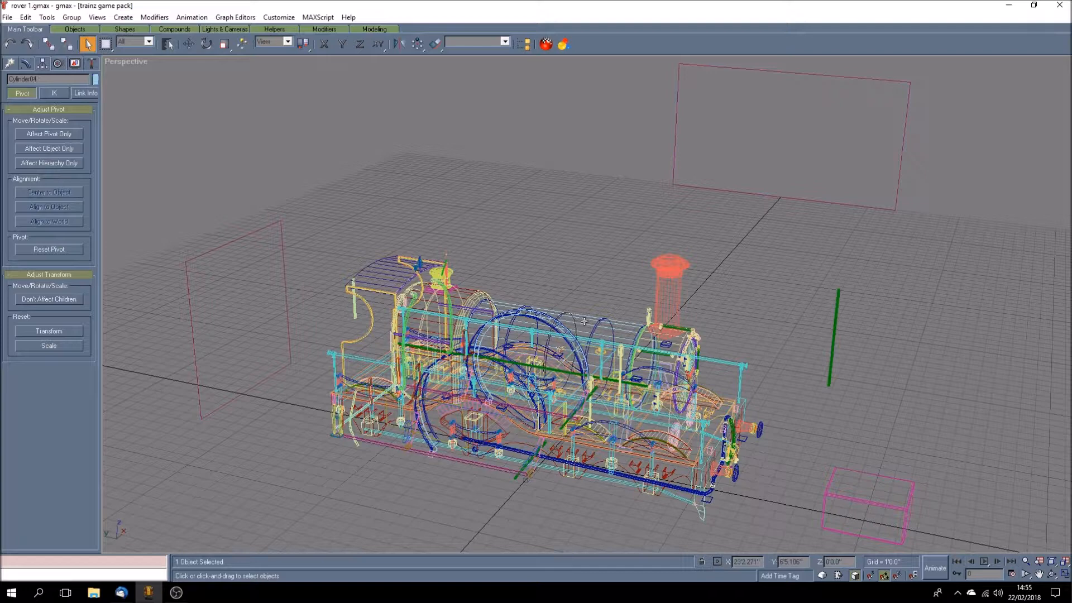
pyautogui.click(427, 442)
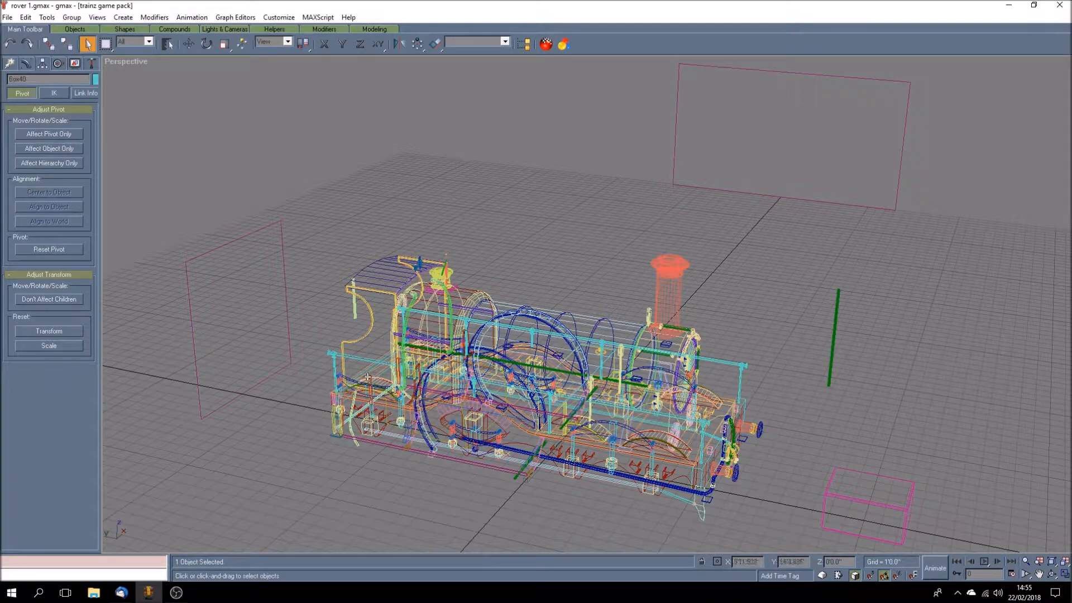
pyautogui.click(368, 328)
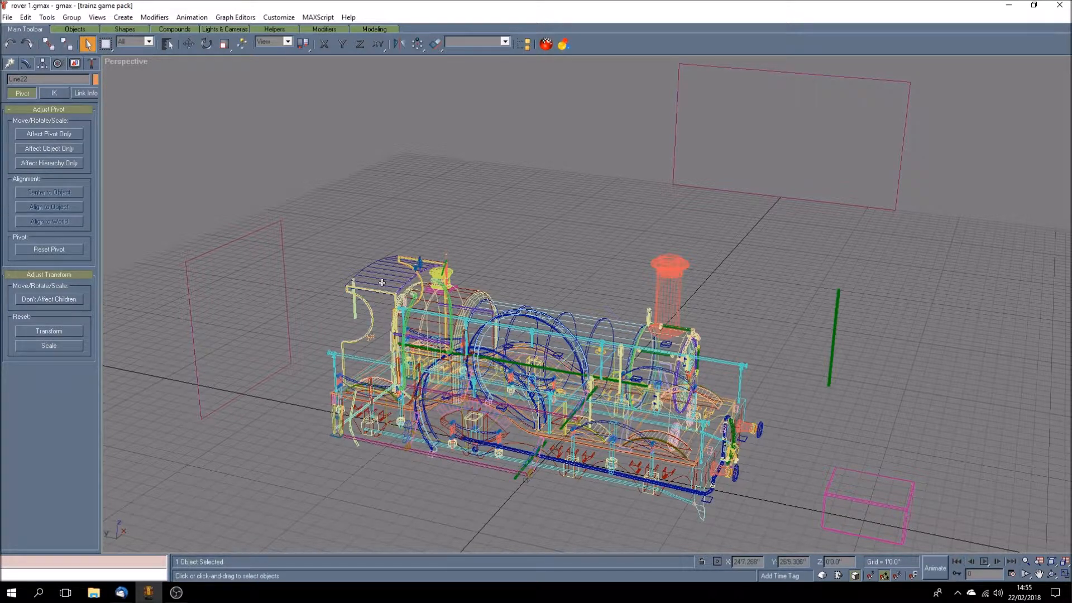
pyautogui.click(393, 263)
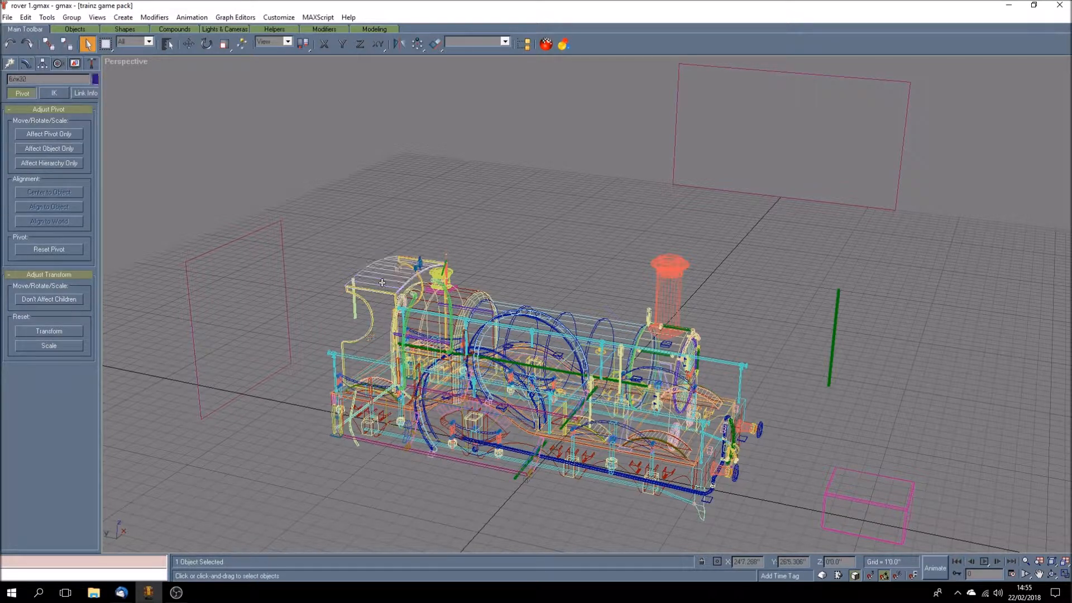
pyautogui.click(674, 289)
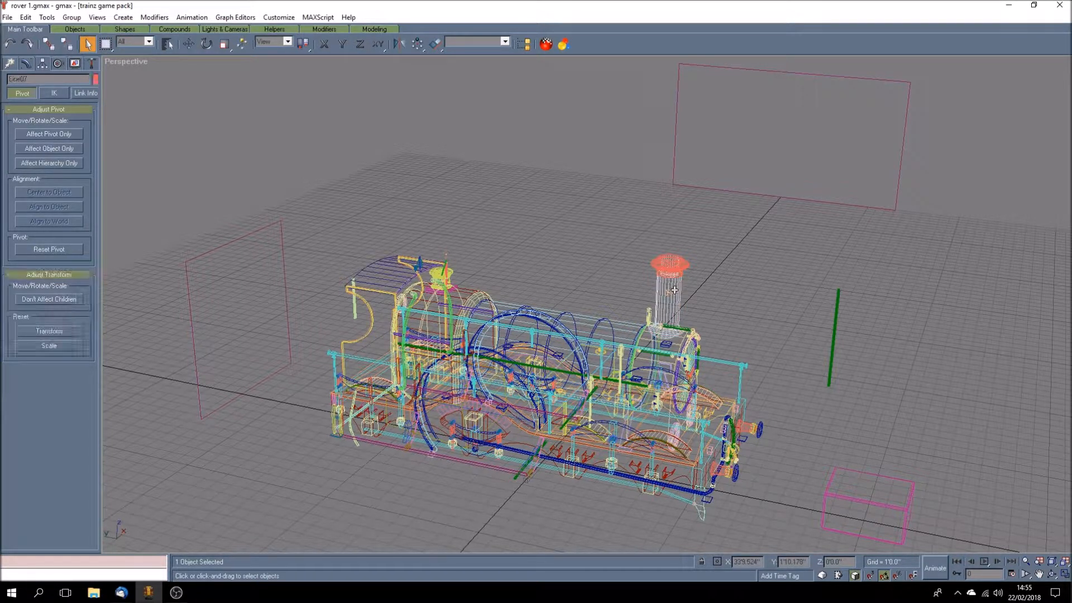
# Step: Restore the Smooth + Highlights display in the perspective view and clear the chimney selection
pyautogui.rightClick(135, 64)
pyautogui.click(167, 71)
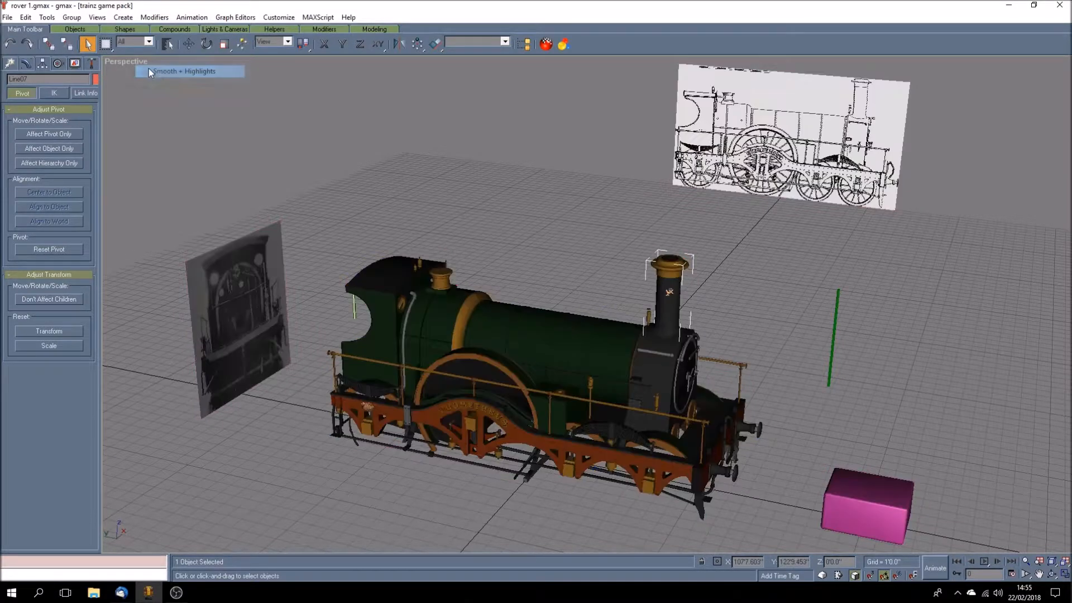
pyautogui.click(574, 270)
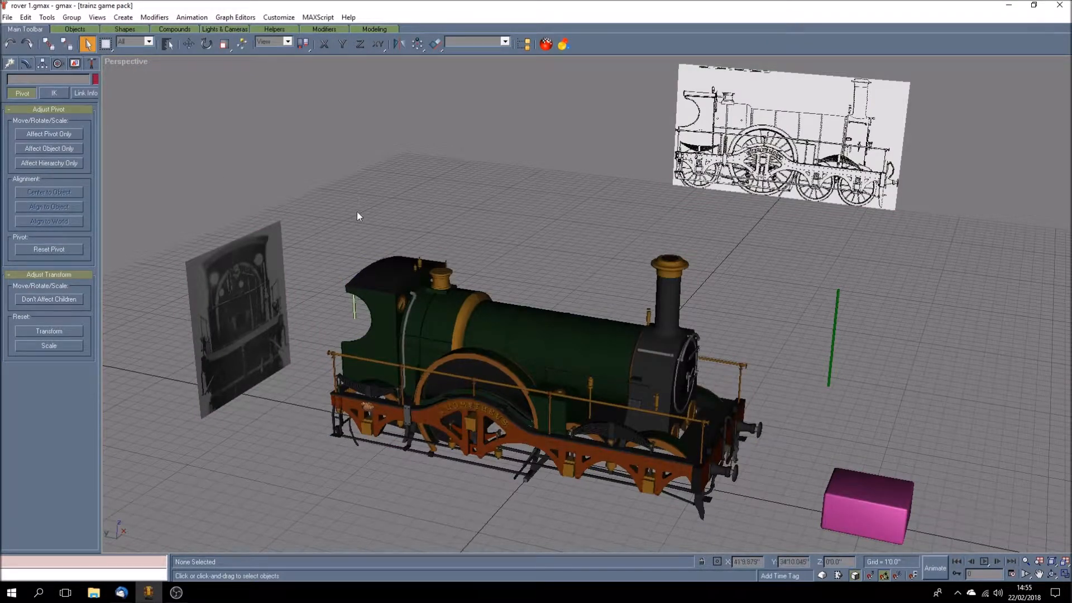
# Step: Look over the motion, display and utility options, and check the scene's polygons with the Polygon Counter, placing its window clear of the locomotive
pyautogui.click(58, 64)
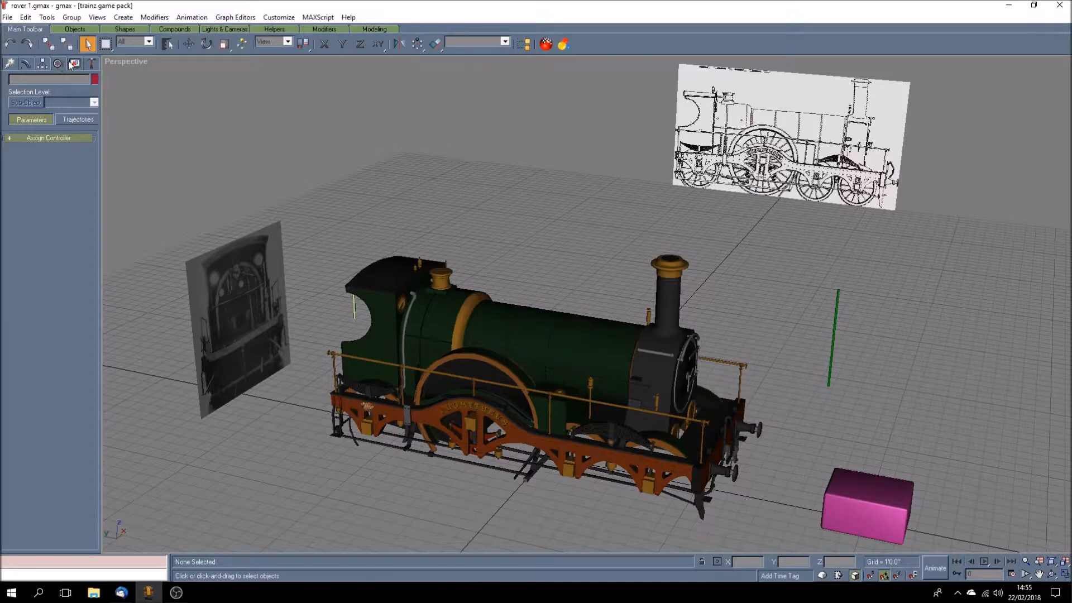
pyautogui.click(75, 64)
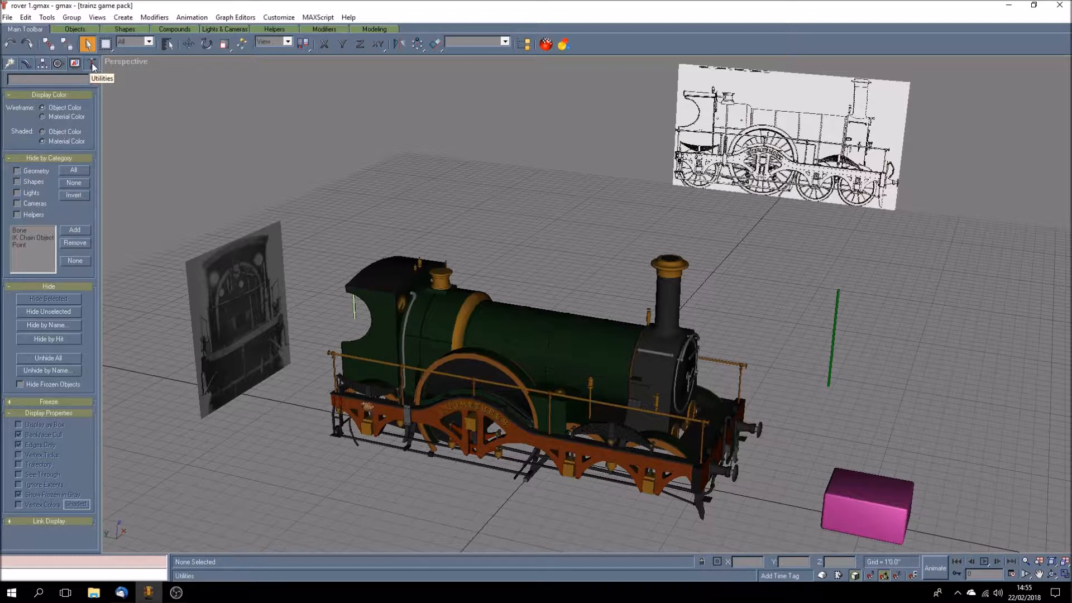
pyautogui.click(93, 65)
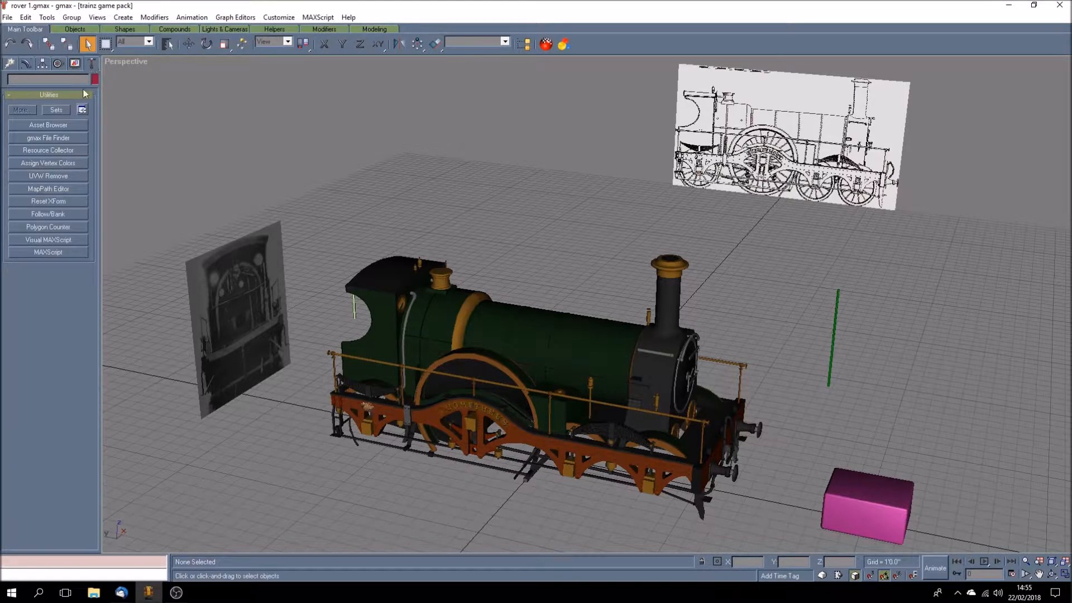
pyautogui.click(76, 226)
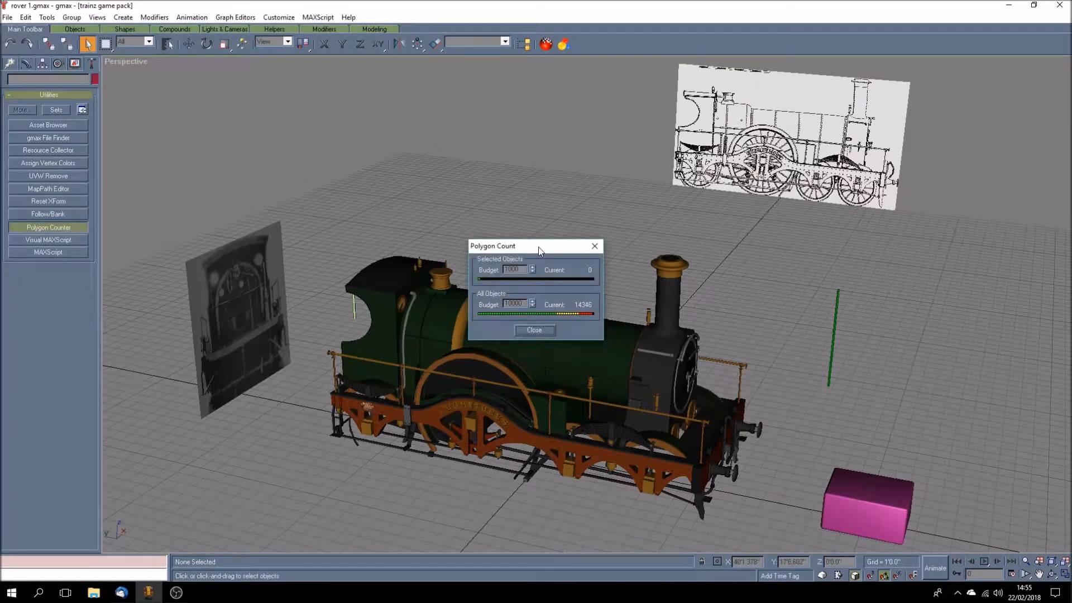
pyautogui.moveTo(534, 251); pyautogui.dragTo(200, 95)
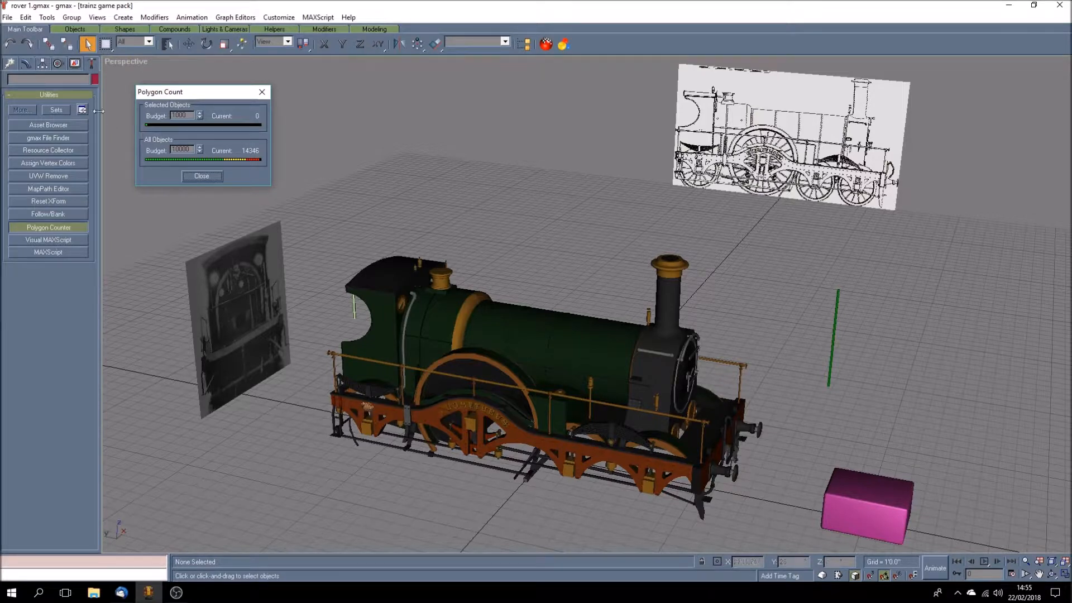
# Step: Isolate the side plan drawing by hiding all unselected objects, and close the polygon count window
pyautogui.click(75, 65)
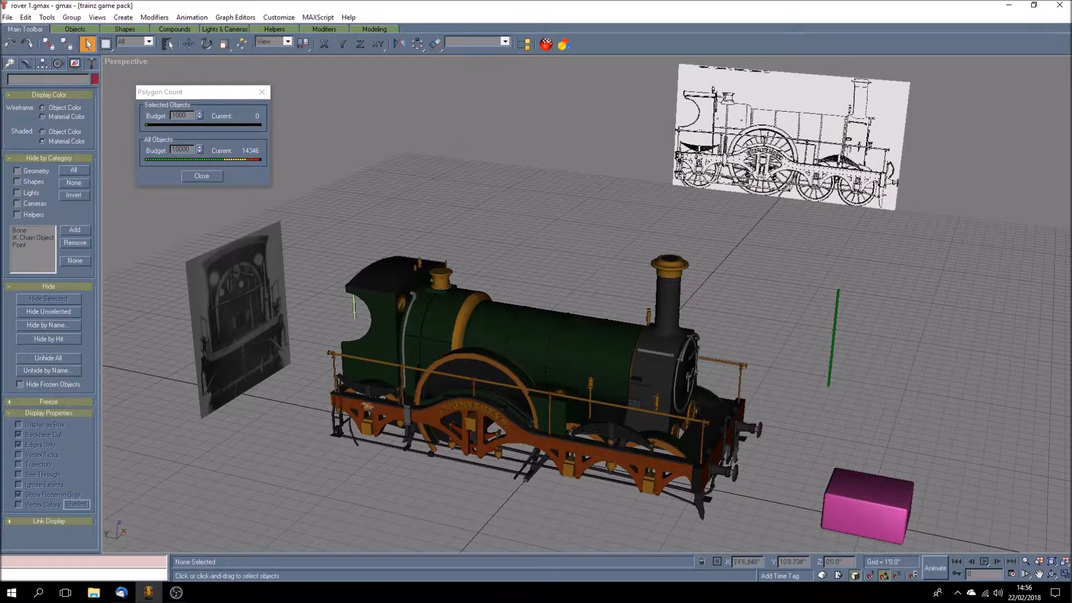
pyautogui.click(720, 156)
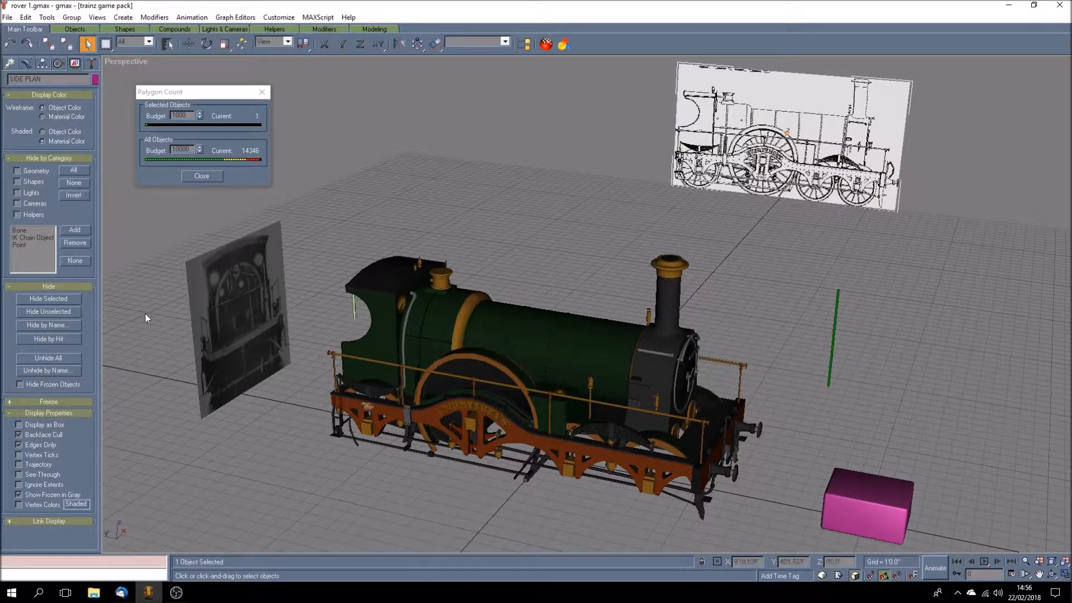
pyautogui.click(61, 312)
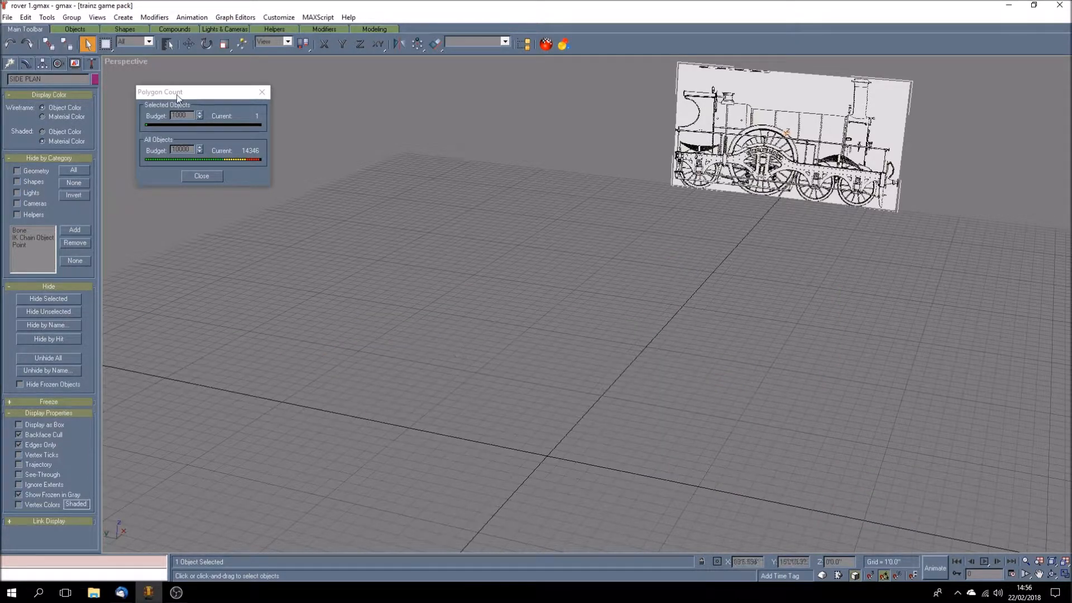
pyautogui.click(261, 92)
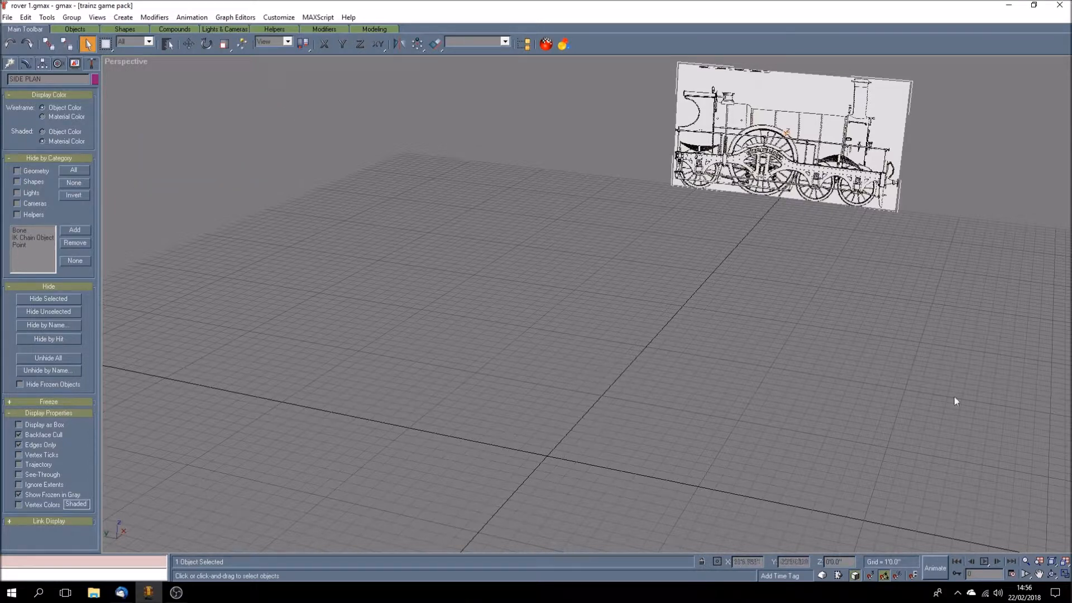
# Step: Show the four-viewport layout, centre the Front view on the origin, and frame the whole side plan in the Left view
pyautogui.click(1065, 574)
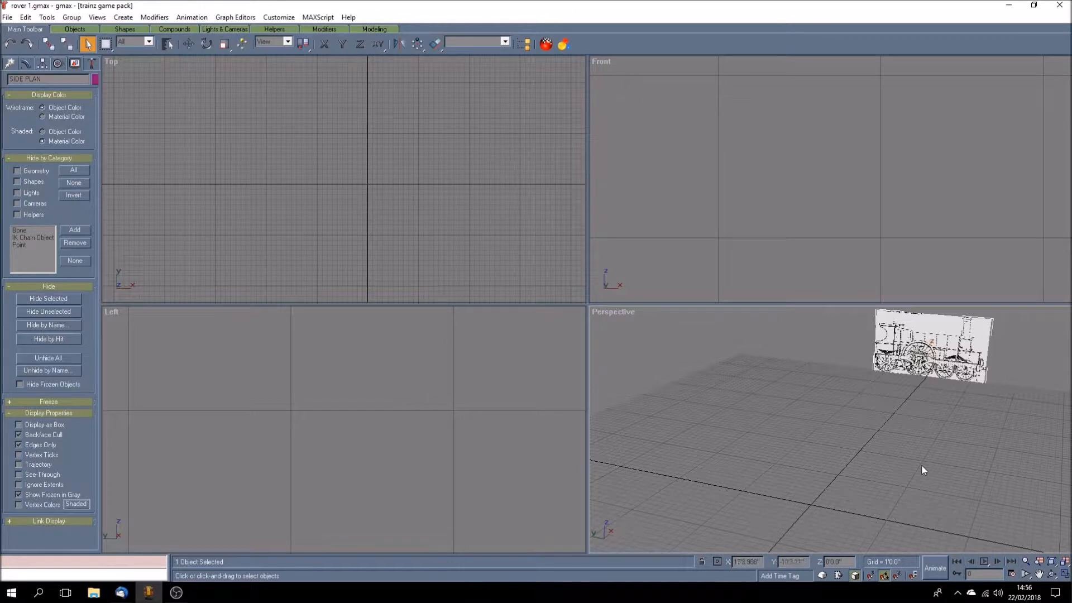
pyautogui.click(1039, 573)
pyautogui.click(680, 243)
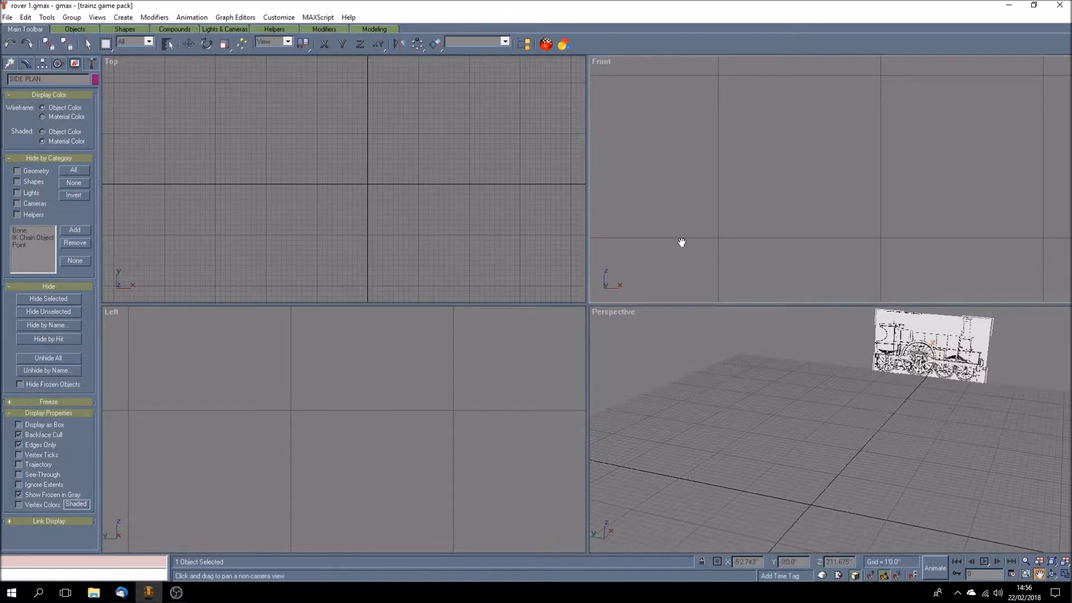
pyautogui.scroll(-8, 703, 234)
pyautogui.scroll(-7, 703, 234)
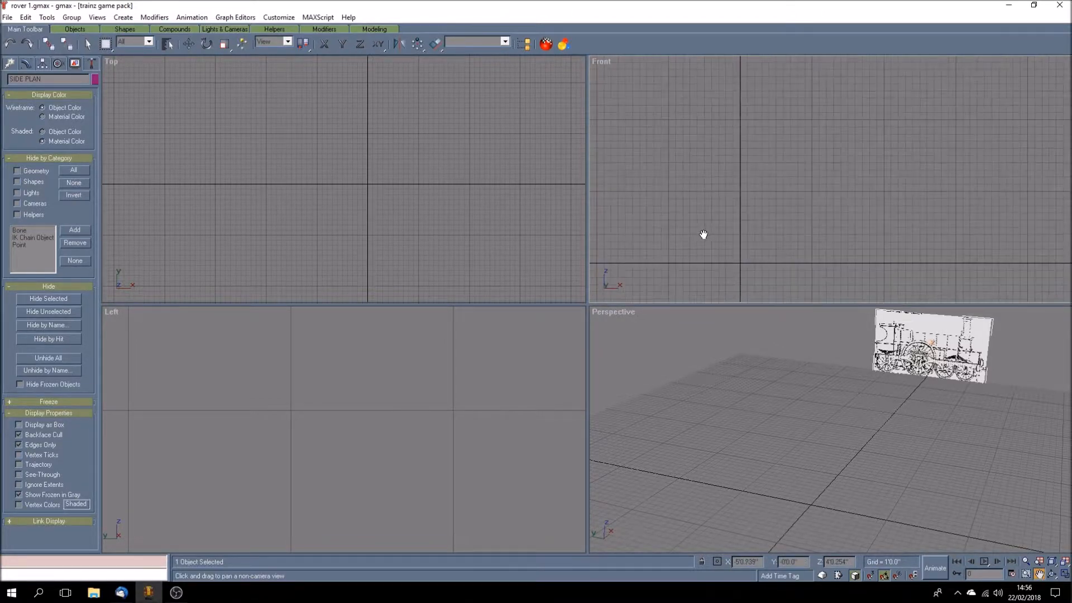
pyautogui.moveTo(703, 234); pyautogui.dragTo(825, 161)
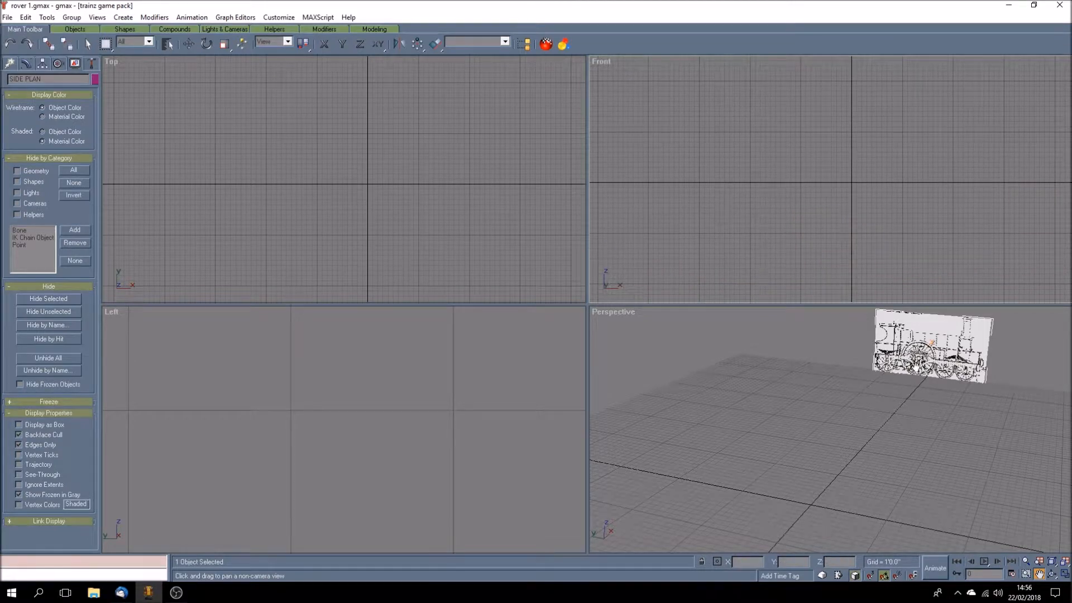
pyautogui.click(263, 402)
pyautogui.scroll(-8, 359, 402)
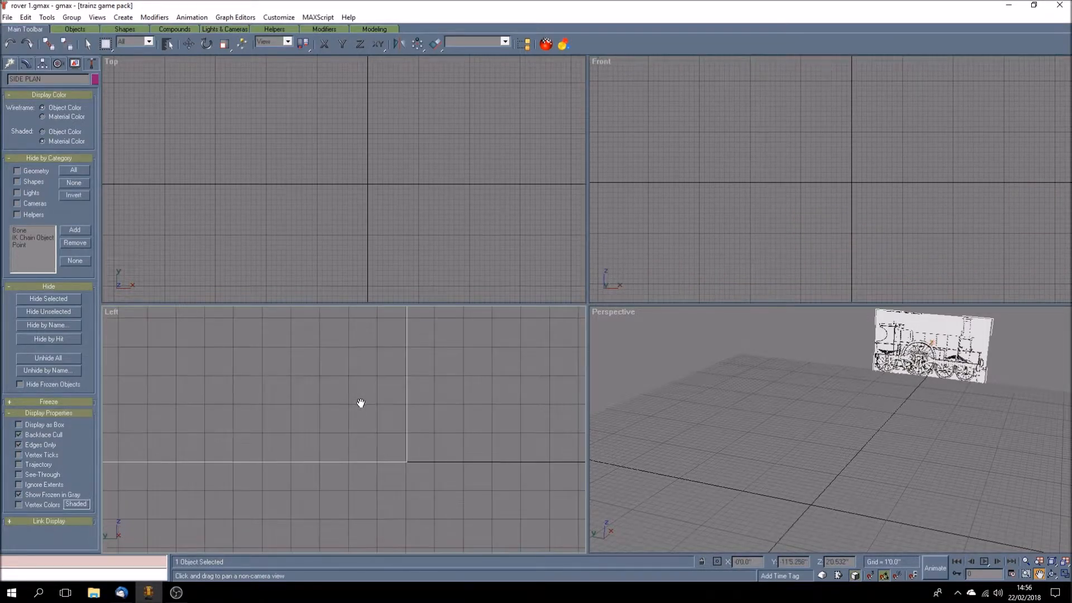
pyautogui.moveTo(343, 386); pyautogui.dragTo(403, 415)
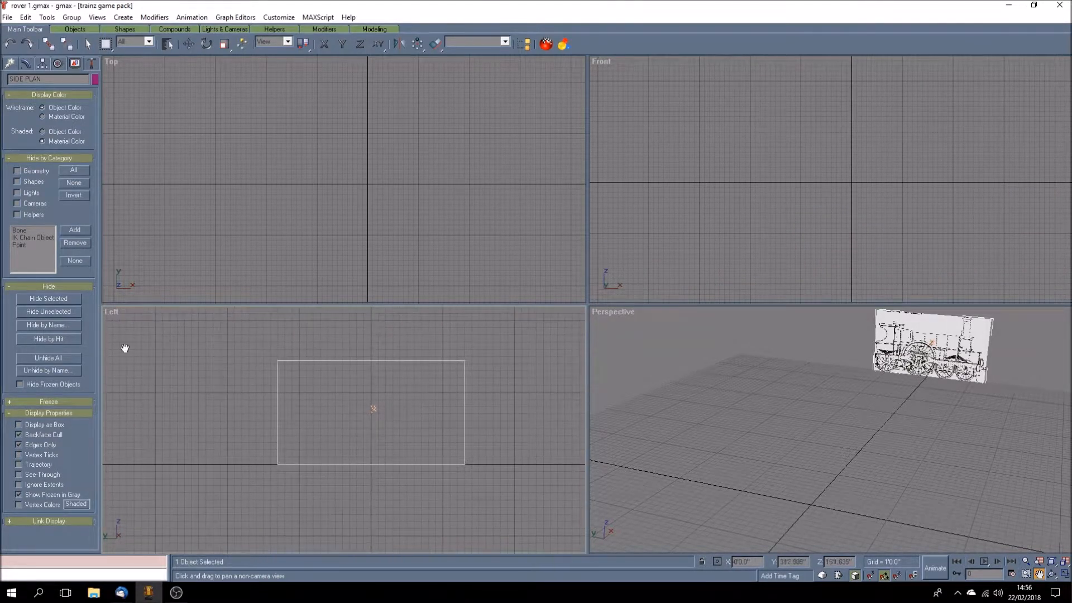
# Step: Display the side plan with Smooth + Highlights in the Left view and maximise that view around the drawing
pyautogui.rightClick(112, 313)
pyautogui.click(127, 322)
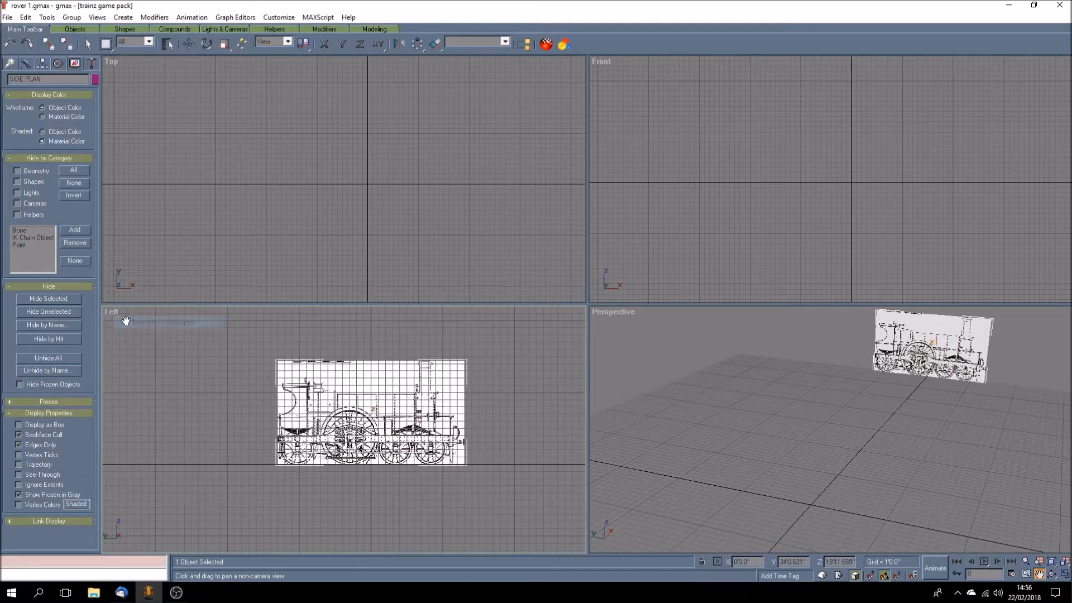
pyautogui.moveTo(397, 416); pyautogui.dragTo(377, 411)
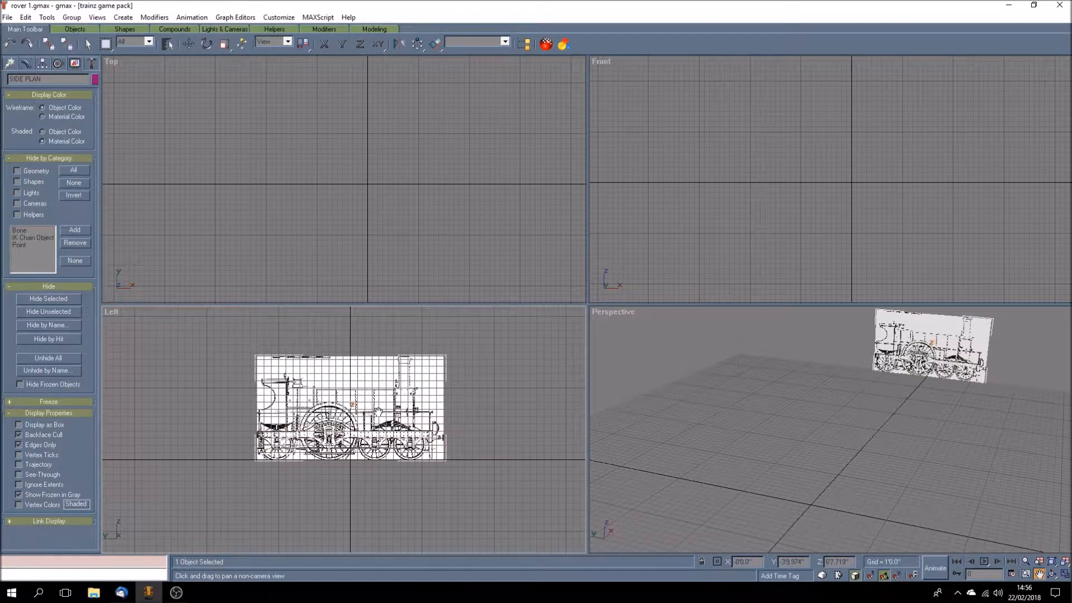
pyautogui.click(1064, 573)
pyautogui.moveTo(709, 287); pyautogui.dragTo(551, 366)
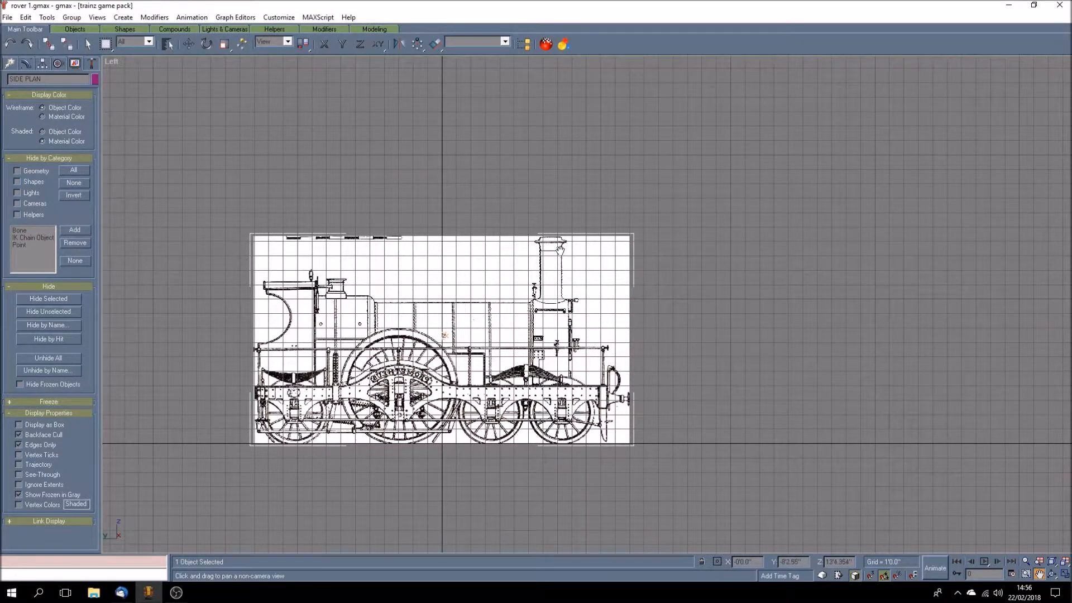
# Step: Start a spline line at the chimney's centre on the upper band and trace the inner wall, top edge and cap rim to the lip's tip
pyautogui.scroll(6, 559, 249)
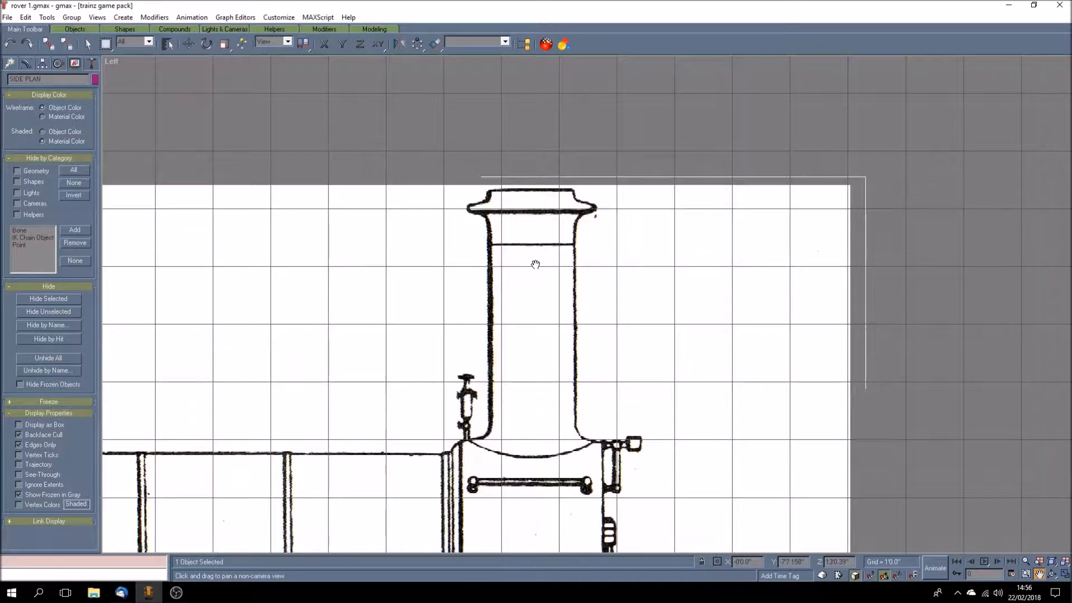
pyautogui.moveTo(537, 332); pyautogui.dragTo(511, 293)
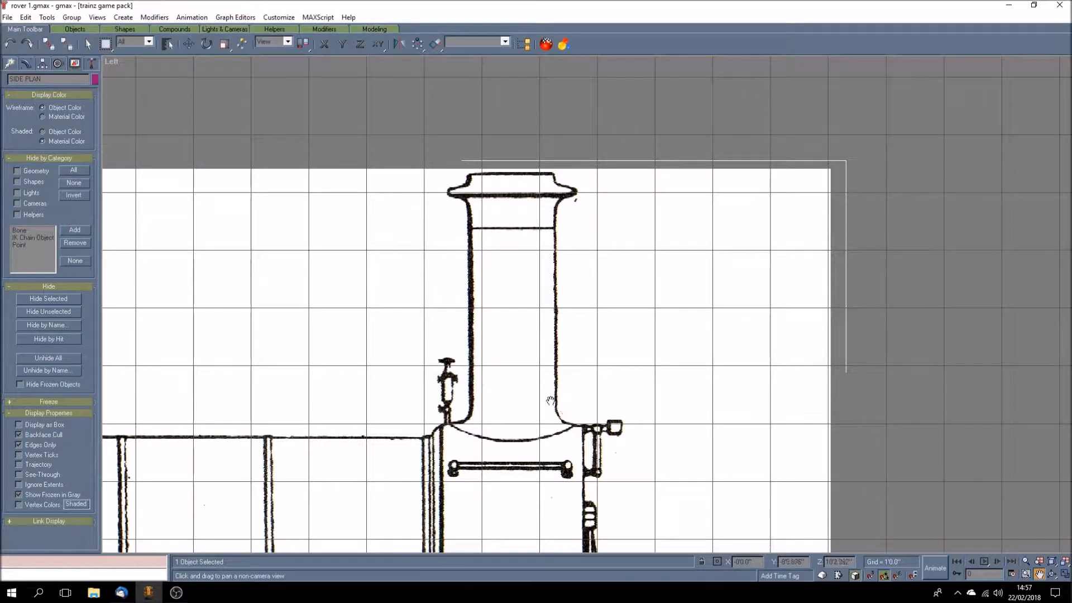
pyautogui.click(10, 64)
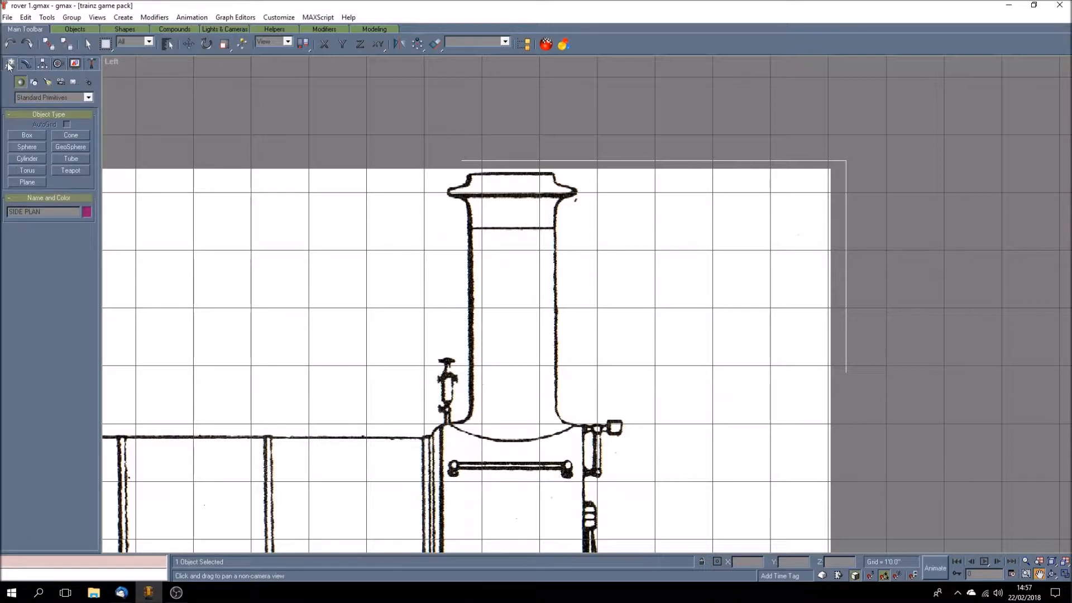
pyautogui.click(32, 84)
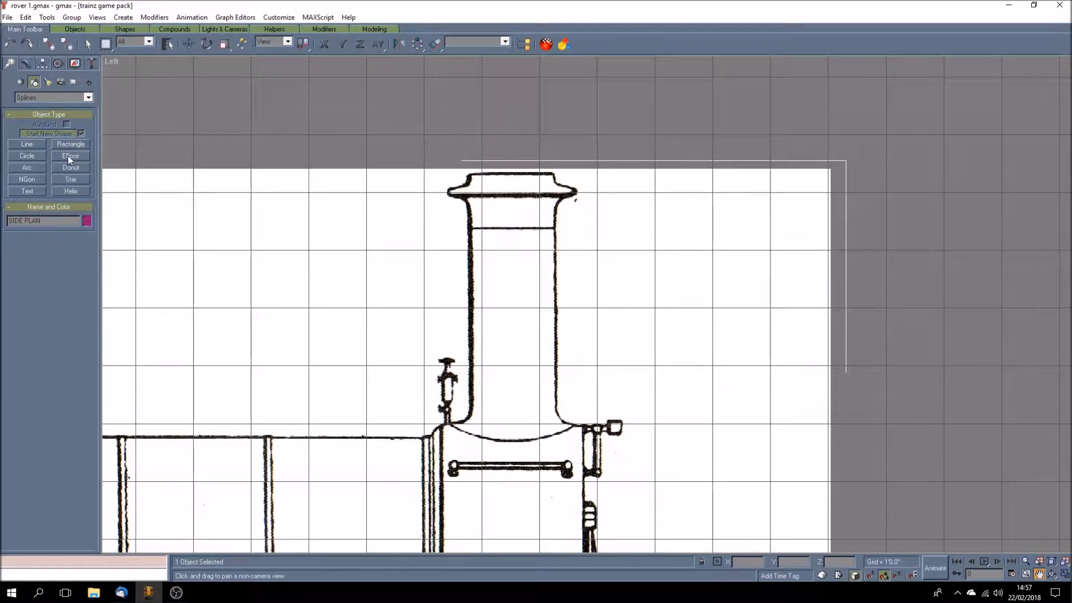
pyautogui.click(24, 144)
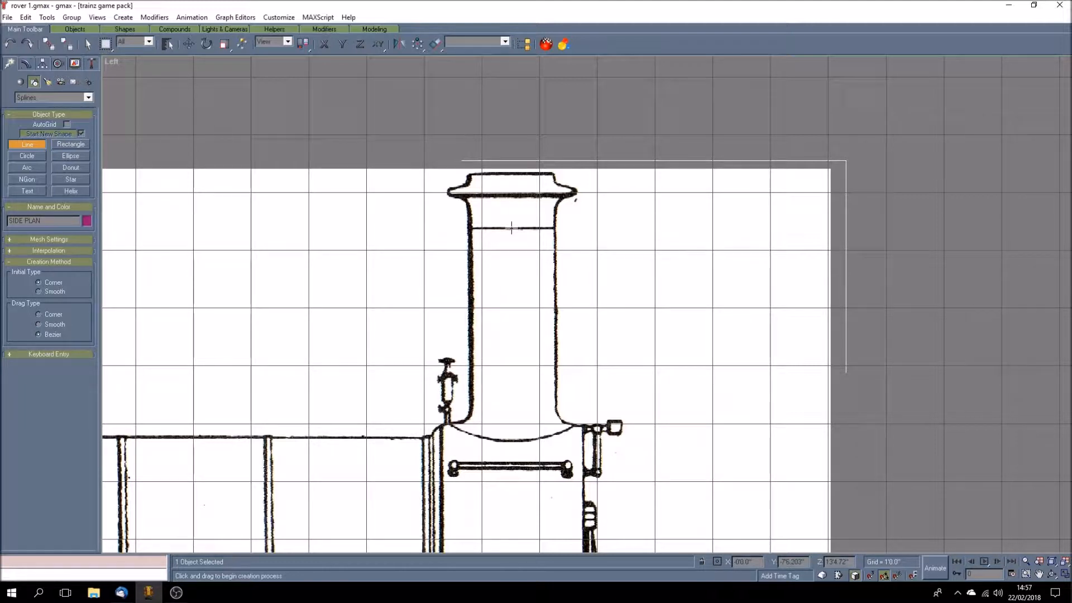
pyautogui.click(511, 227)
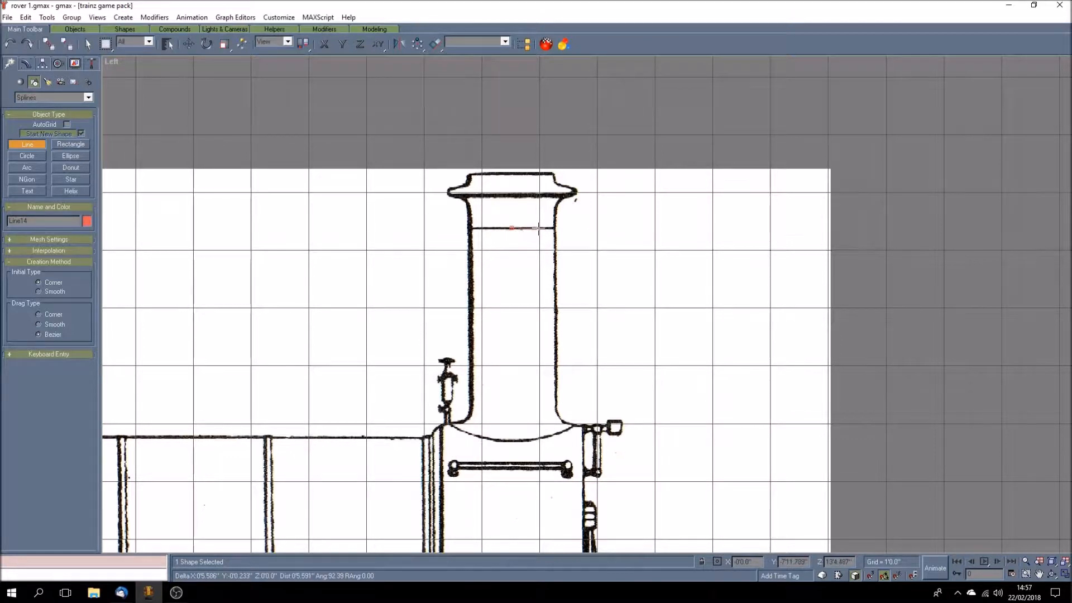
pyautogui.click(538, 228)
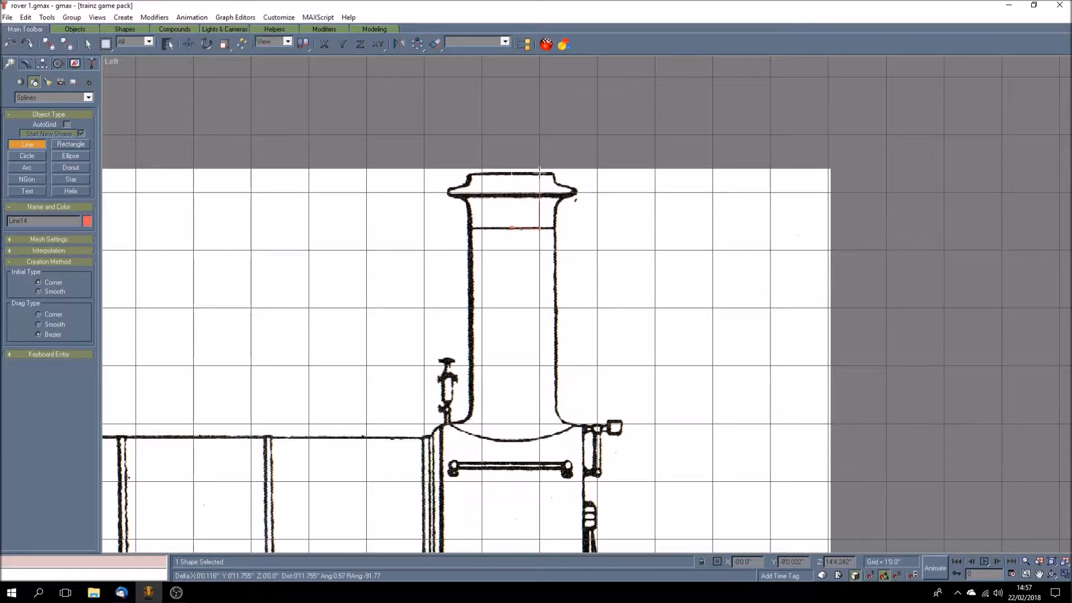
pyautogui.click(539, 171)
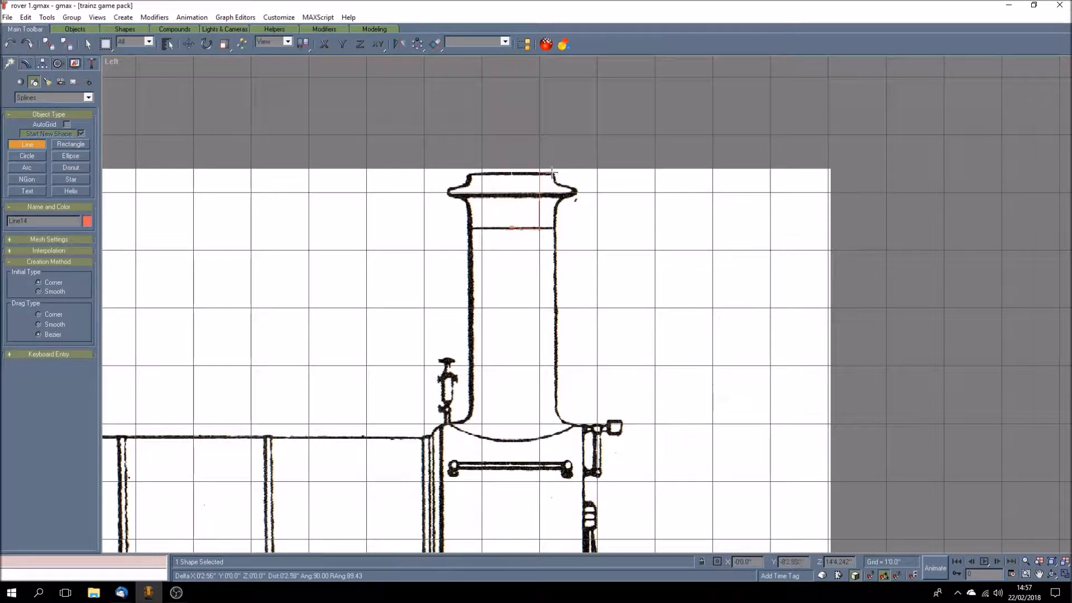
pyautogui.click(553, 172)
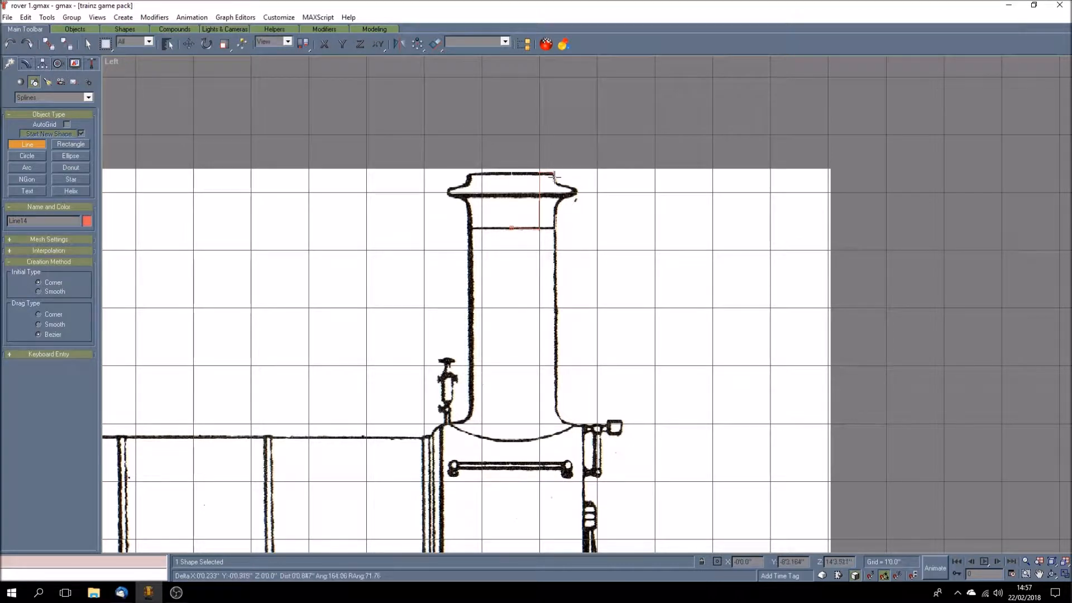
pyautogui.click(555, 182)
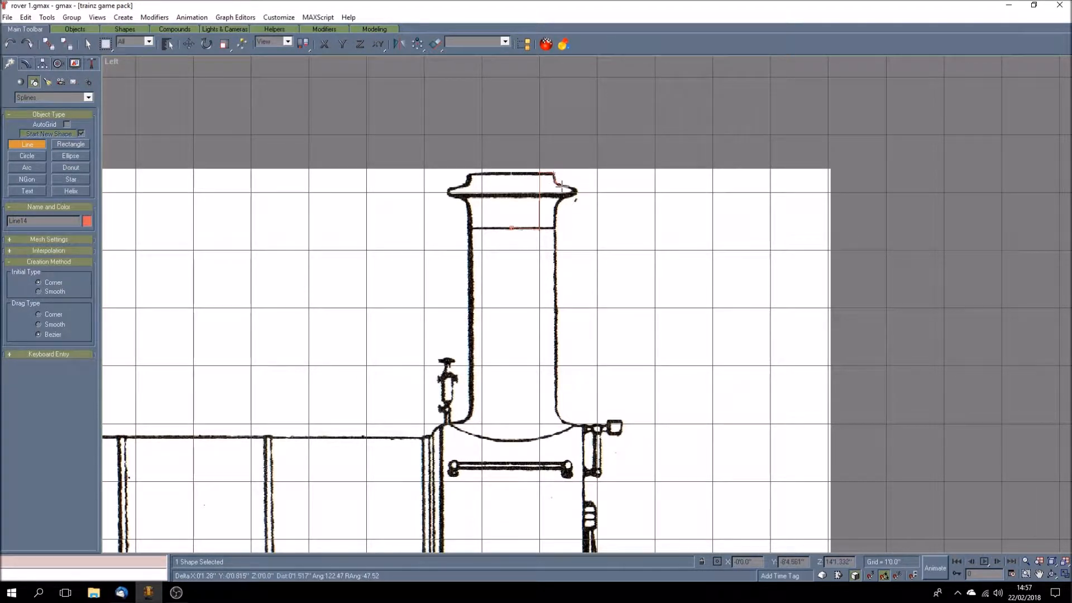
pyautogui.click(572, 188)
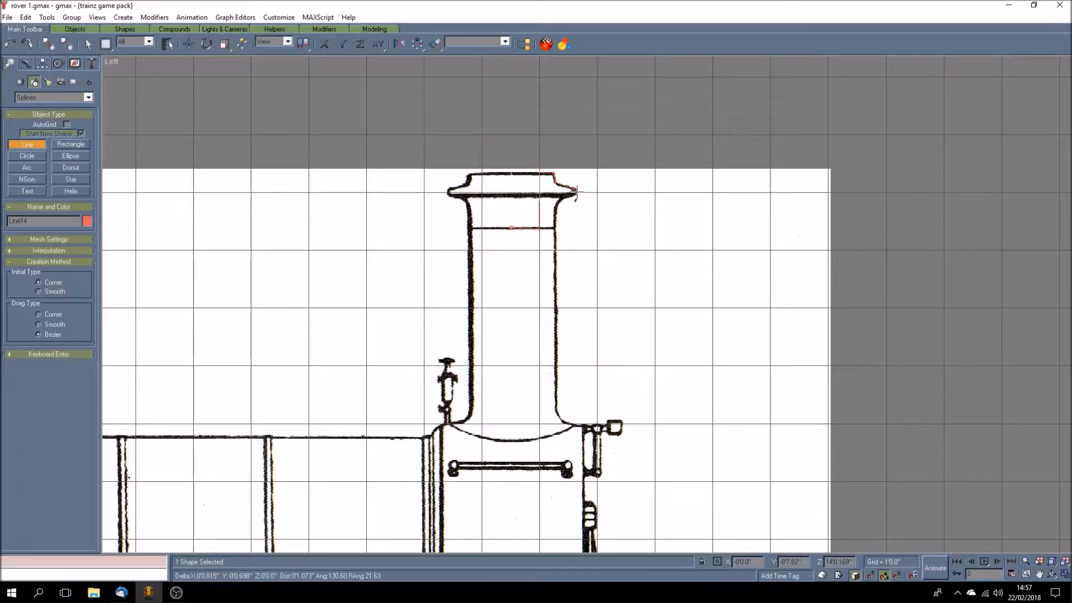
pyautogui.click(576, 191)
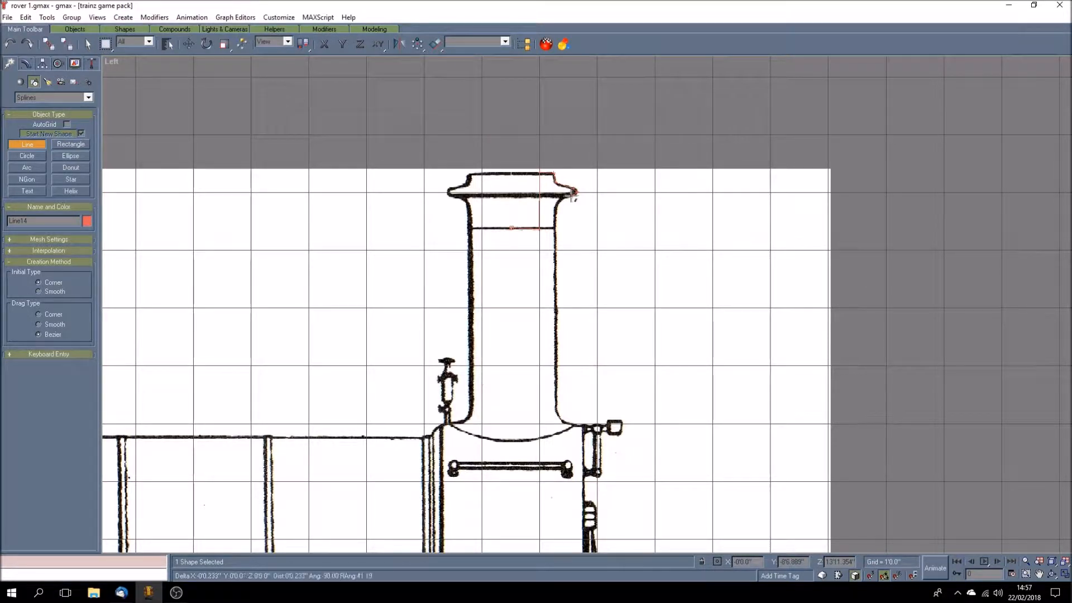
# Step: Continue the line down the chimney barrel, around the flared base and in to the centre of the saddle curve, and end it there
pyautogui.click(555, 228)
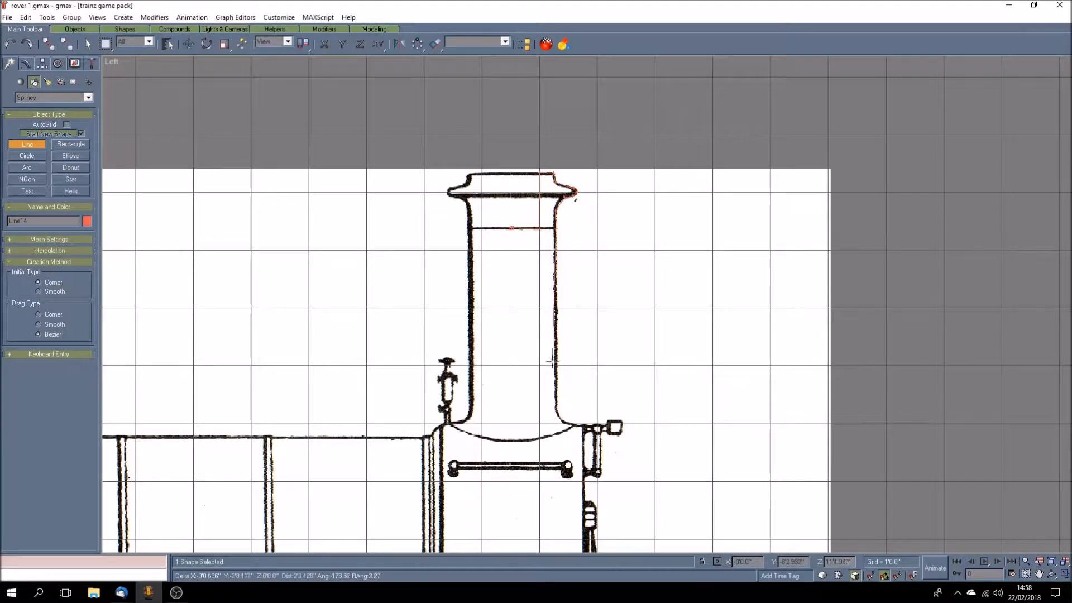
pyautogui.click(554, 406)
pyautogui.click(558, 418)
pyautogui.click(575, 427)
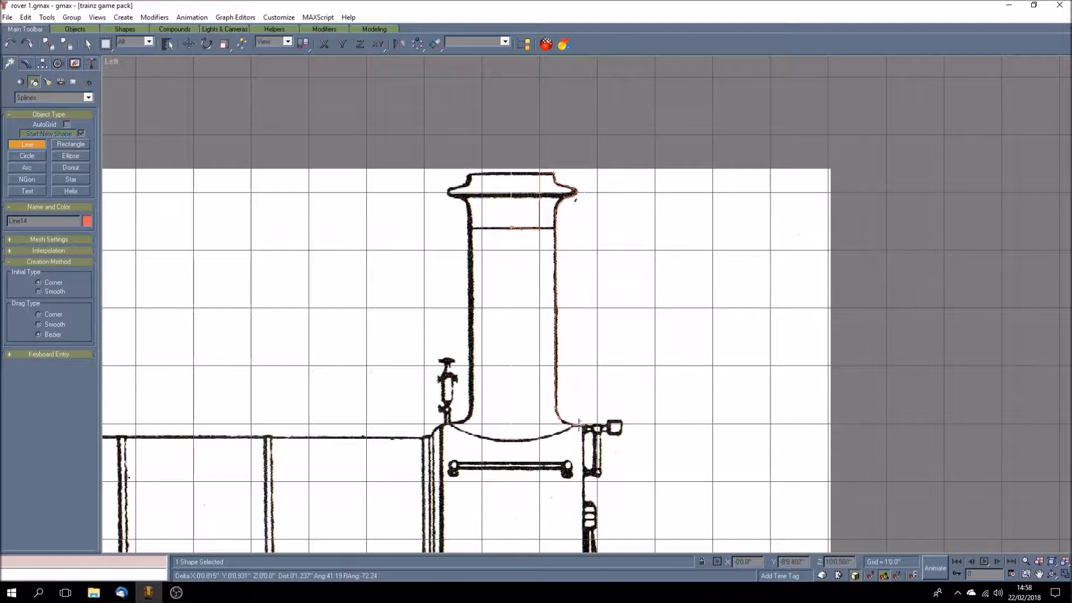
pyautogui.click(516, 441)
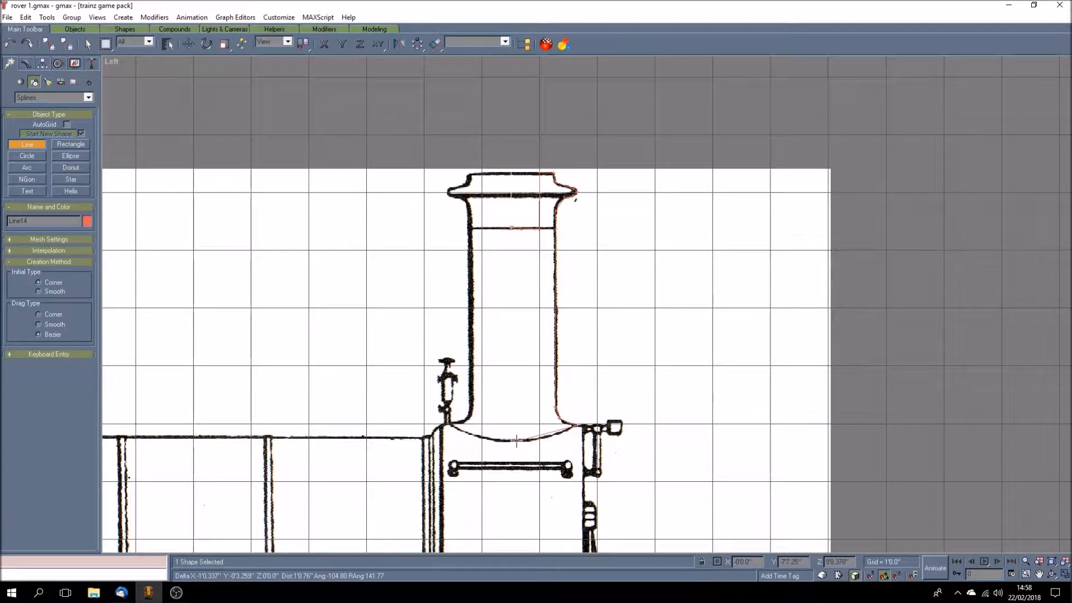
pyautogui.rightClick(514, 412)
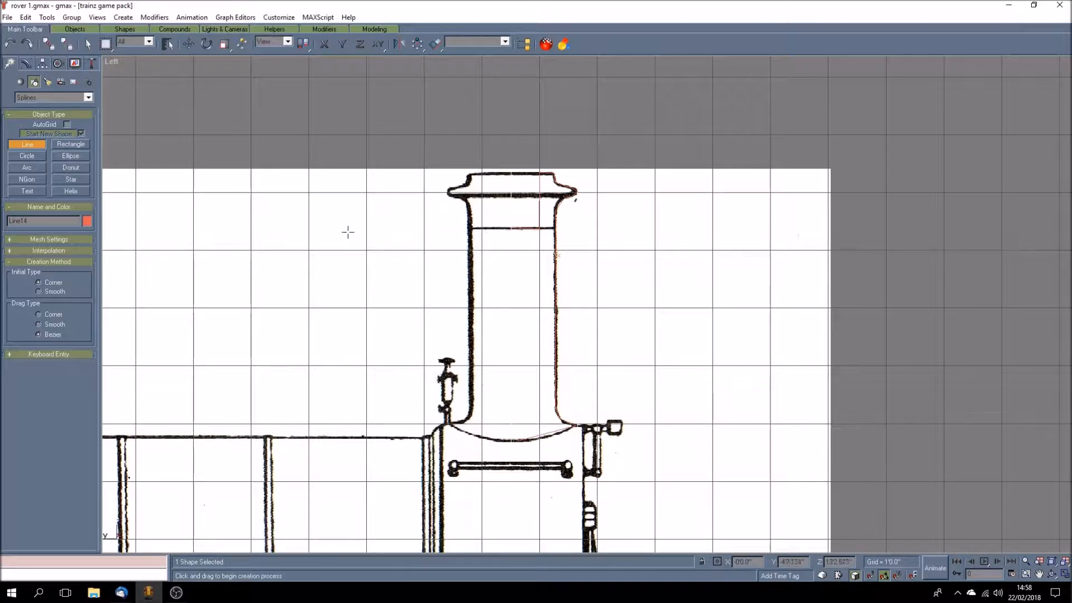
# Step: Inspect the traced line and its vertices in wireframe, and return the Left view to Smooth + Highlights with nothing selected
pyautogui.rightClick(112, 62)
pyautogui.click(132, 80)
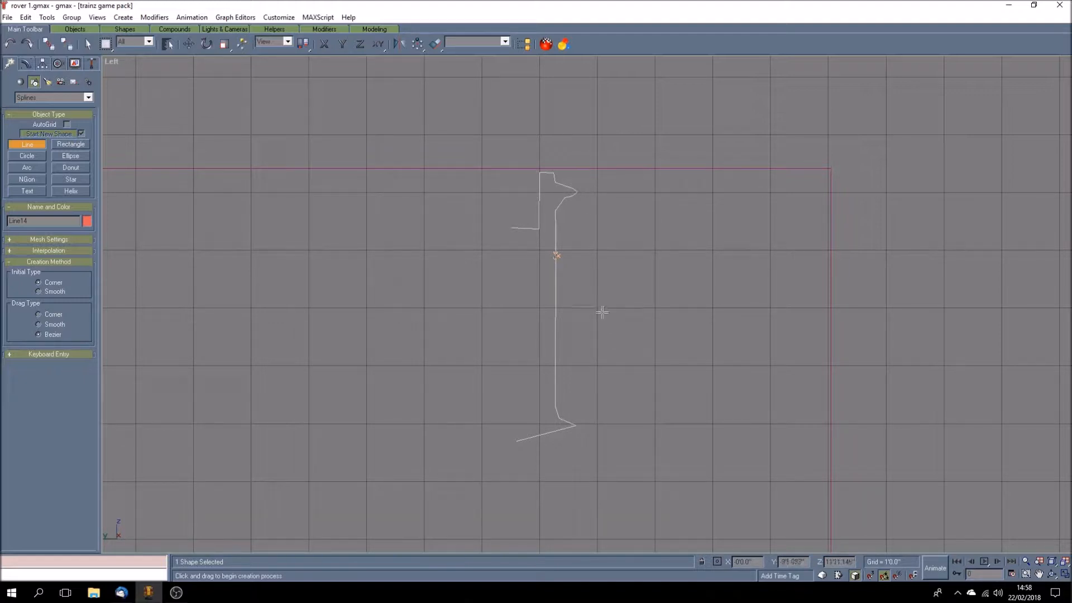
pyautogui.click(25, 63)
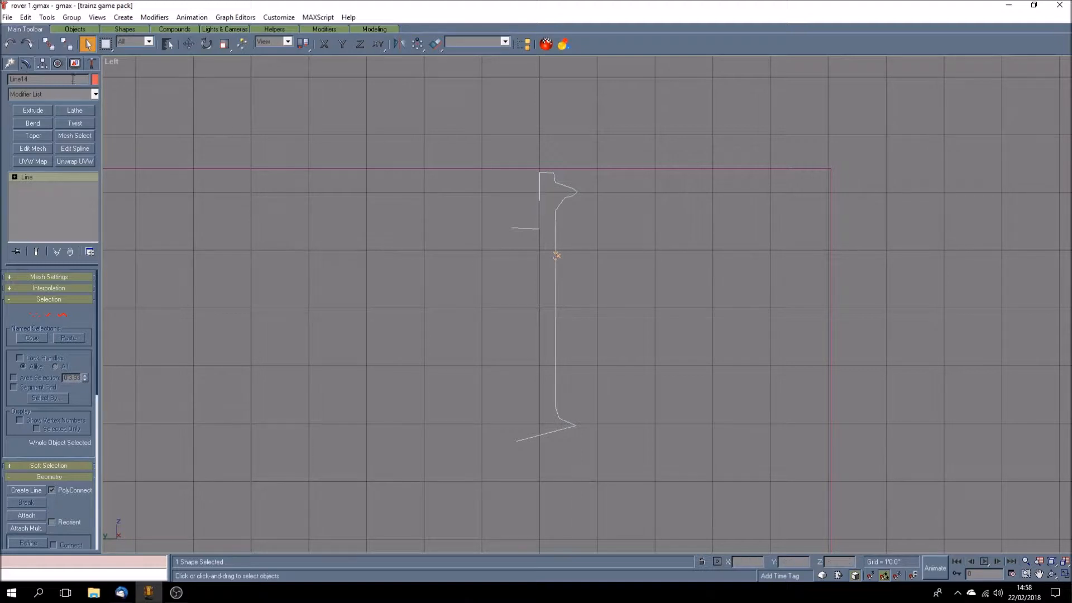
pyautogui.click(15, 177)
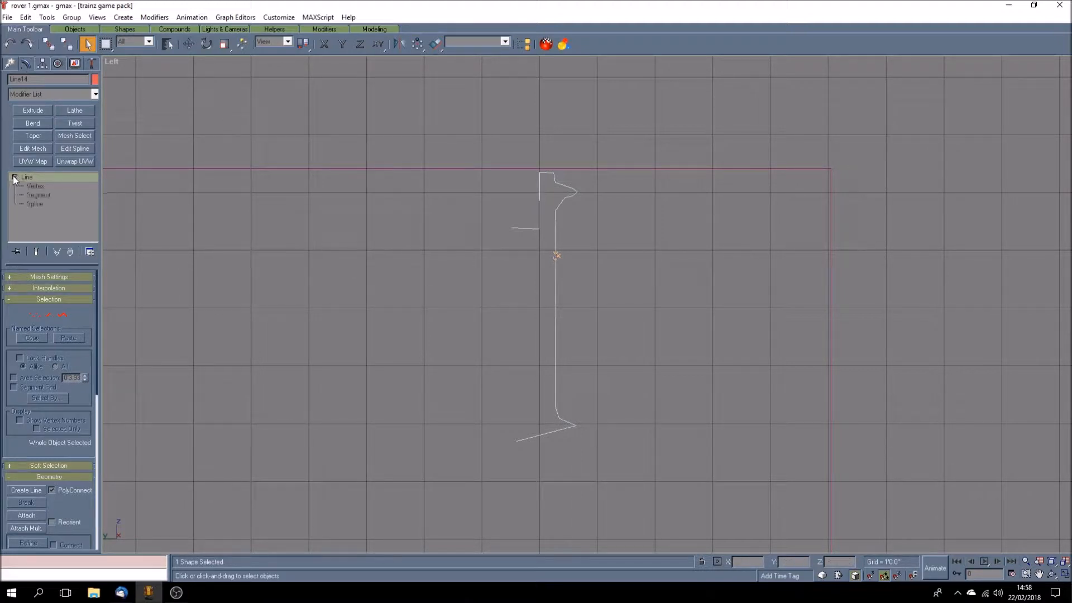
pyautogui.click(42, 186)
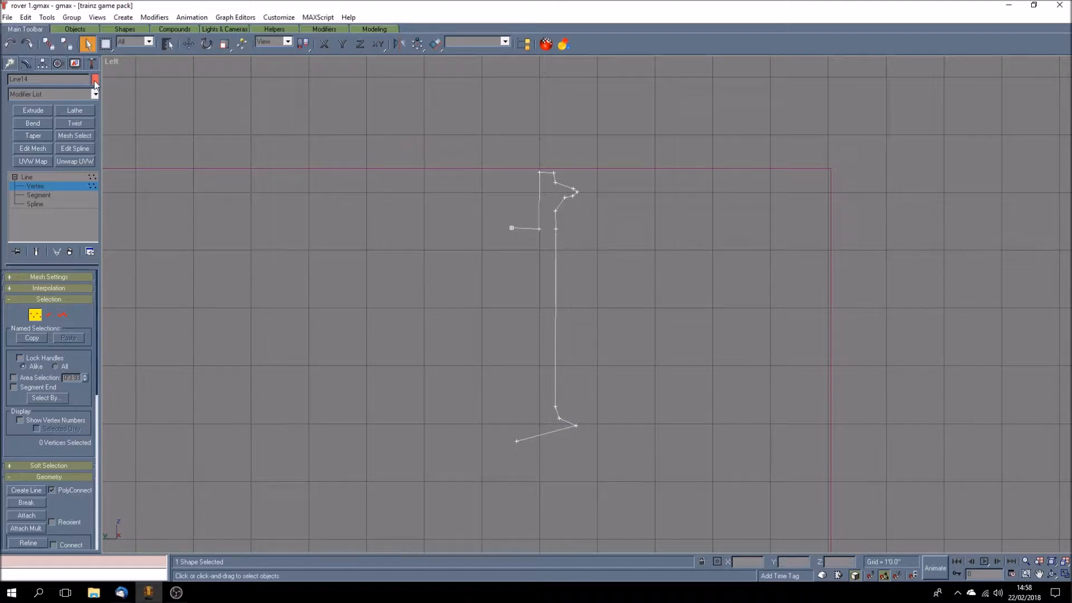
pyautogui.click(79, 177)
pyautogui.click(319, 235)
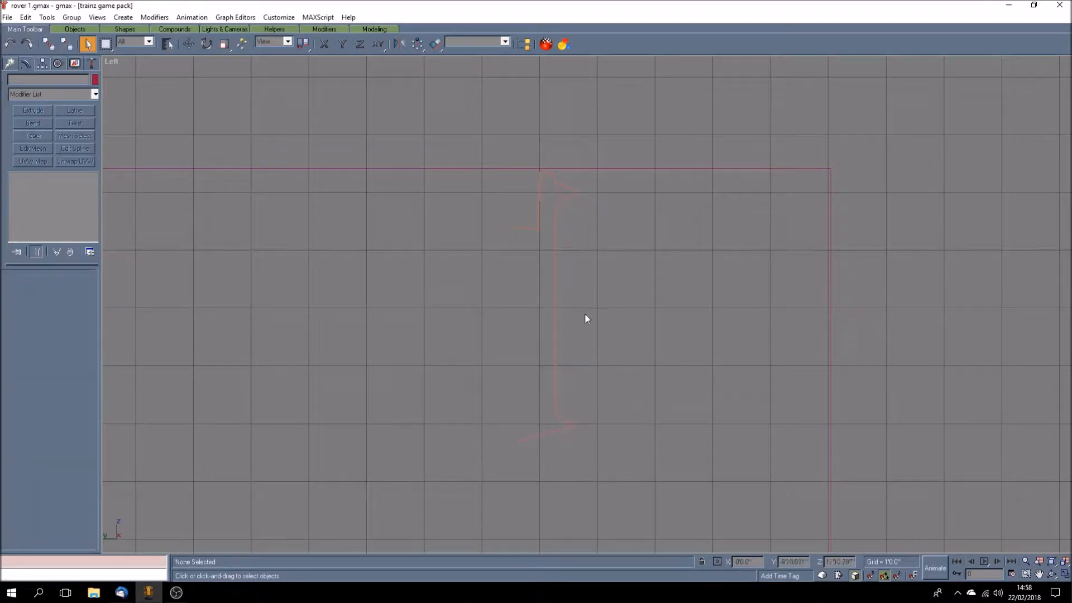
pyautogui.rightClick(112, 62)
pyautogui.click(124, 67)
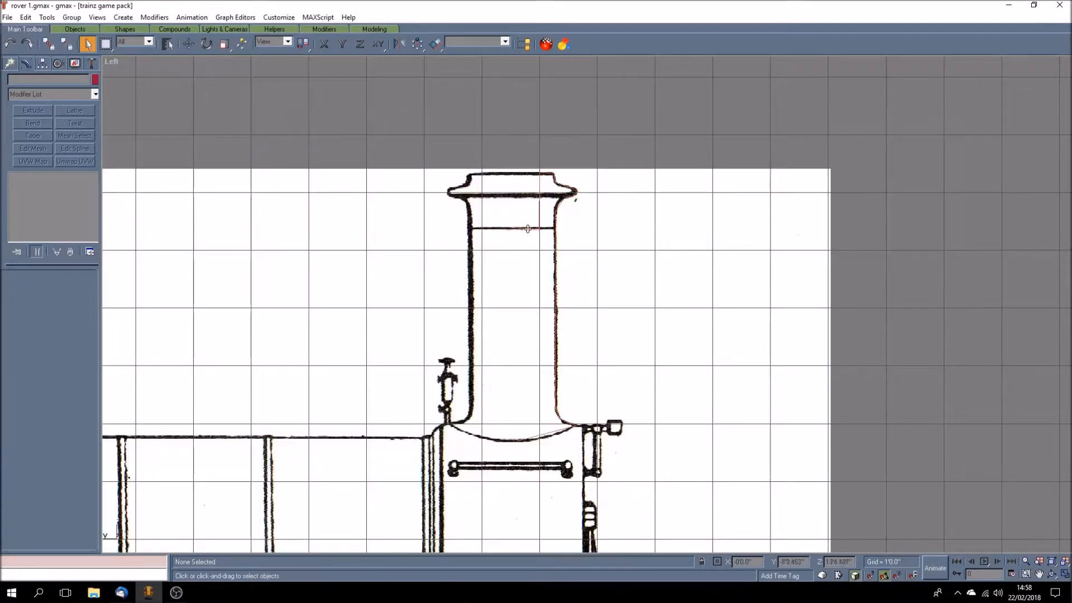
# Step: Select the traced chimney line and change its object colour to yellow-green from the gmax palette
pyautogui.click(559, 204)
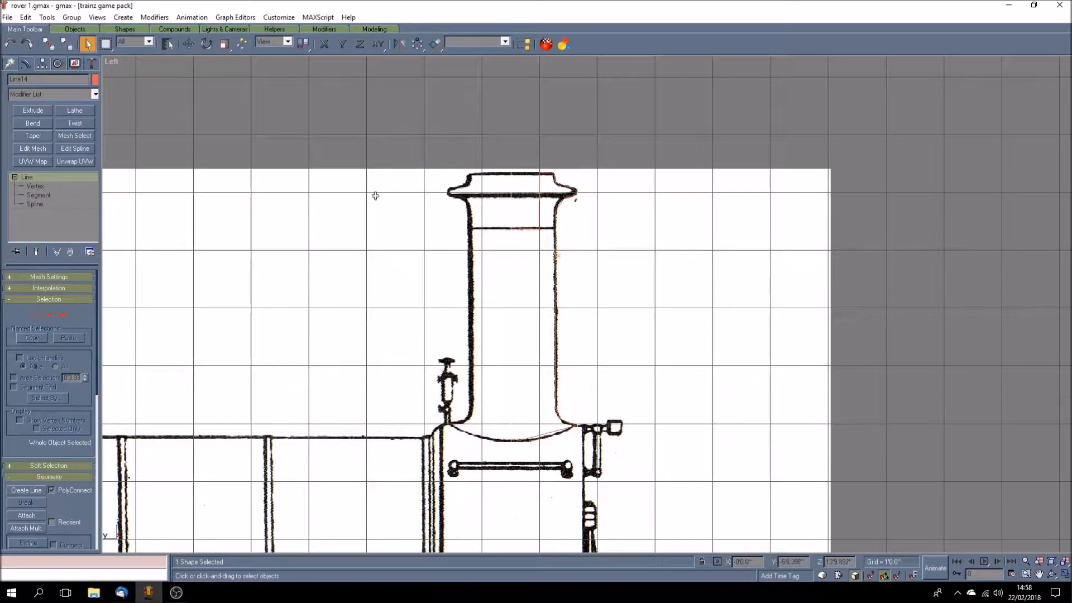
pyautogui.click(95, 80)
pyautogui.click(488, 262)
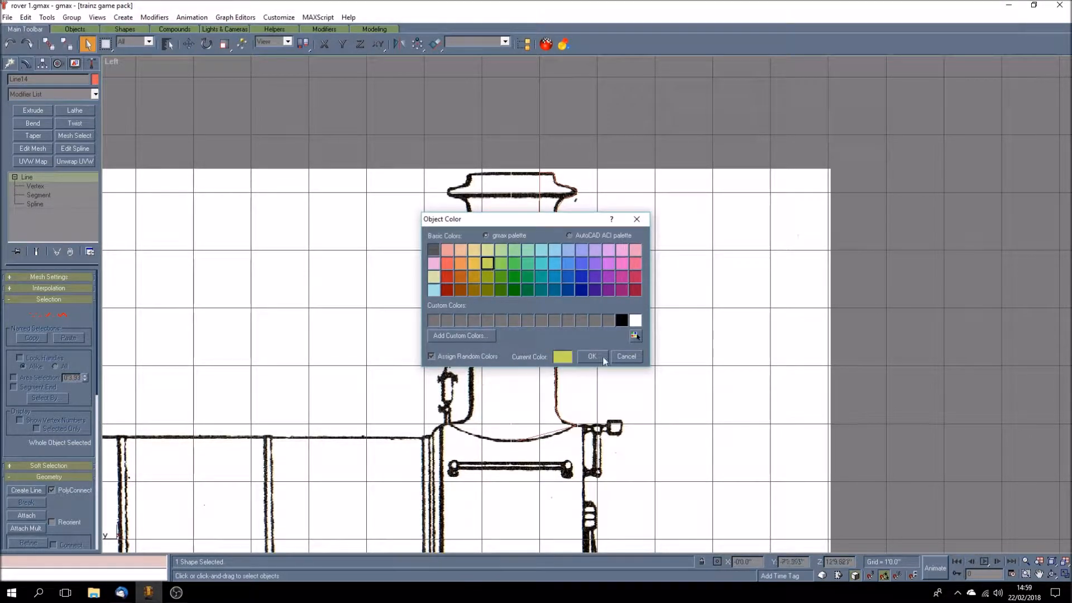
pyautogui.click(592, 356)
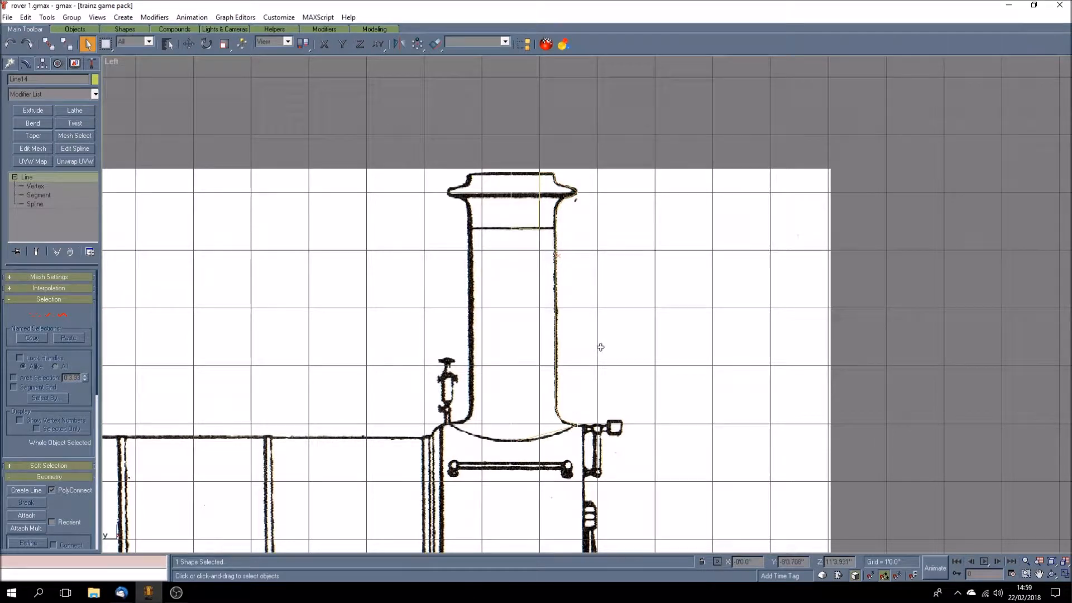
# Step: Show the chimney cap close up in wireframe and enable vertex editing on the traced line
pyautogui.click(1039, 573)
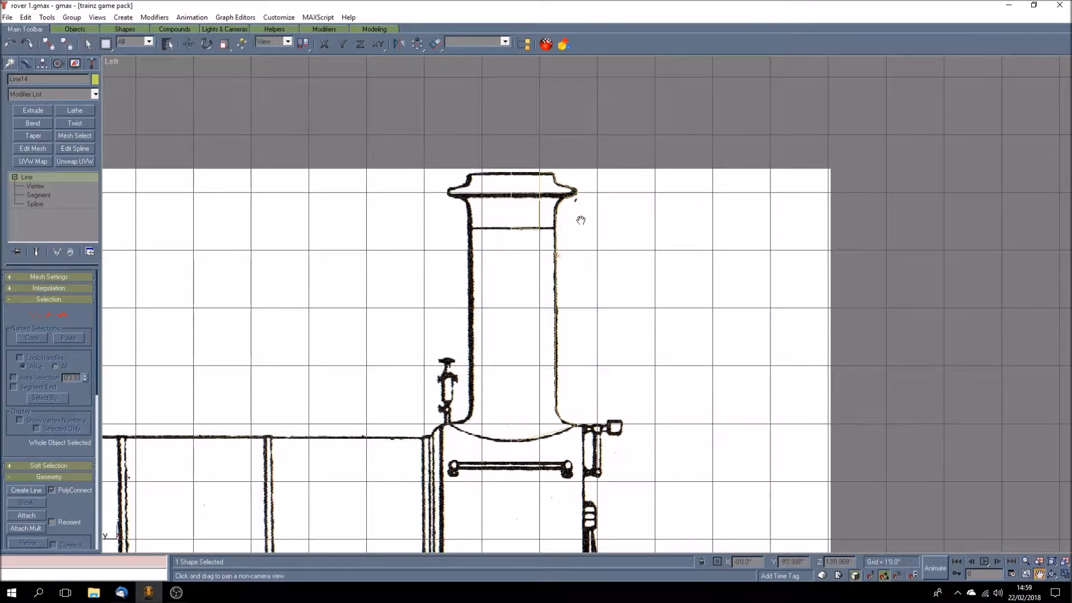
pyautogui.moveTo(559, 206); pyautogui.dragTo(551, 253)
pyautogui.scroll(2, 551, 253)
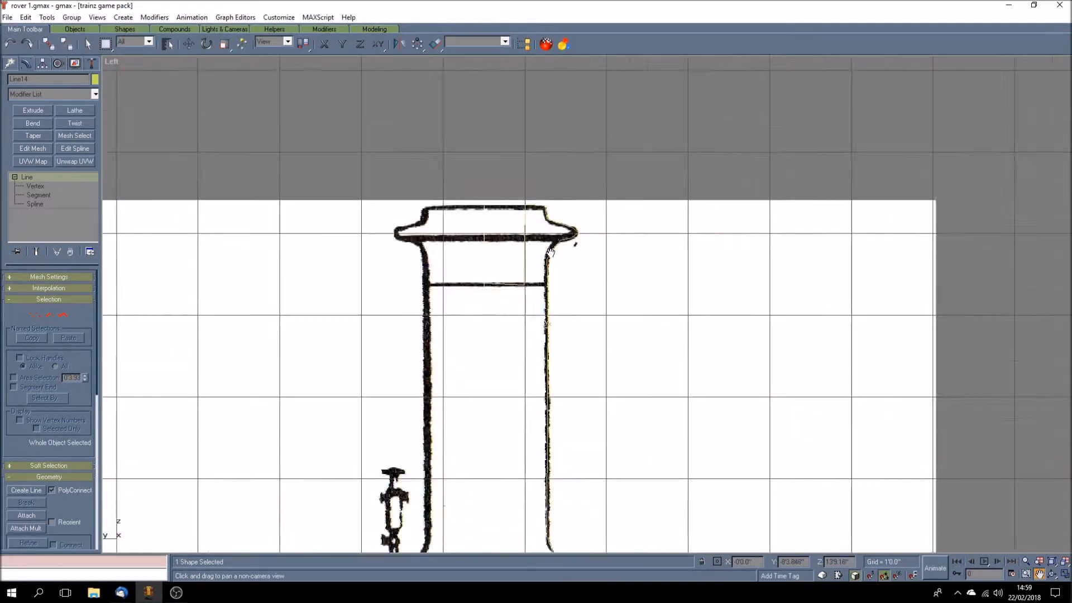
pyautogui.scroll(4, 550, 252)
pyautogui.moveTo(486, 216); pyautogui.dragTo(499, 229)
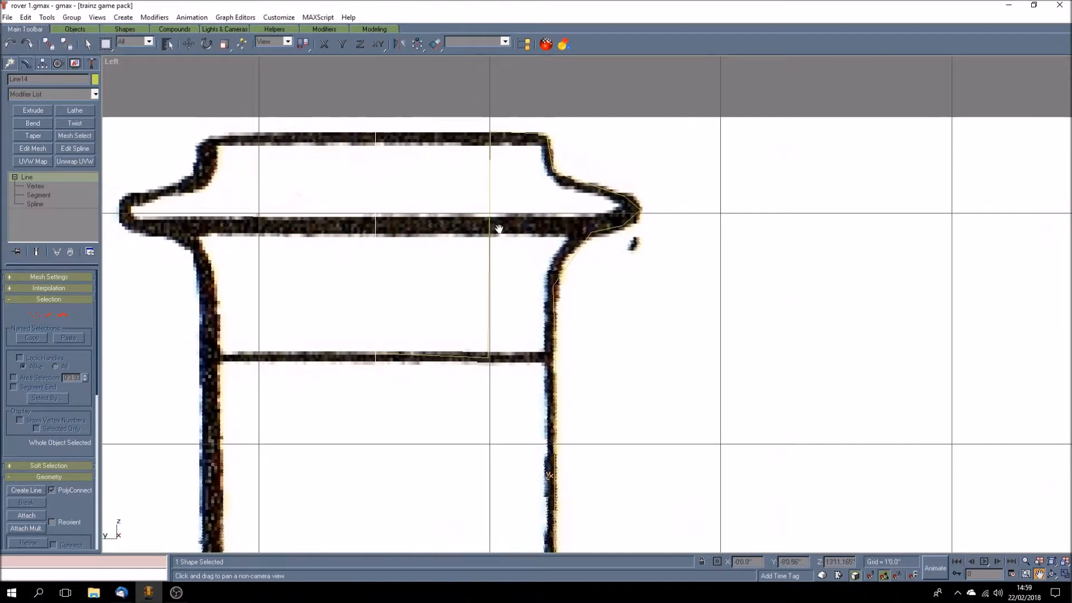
pyautogui.rightClick(112, 64)
pyautogui.click(137, 84)
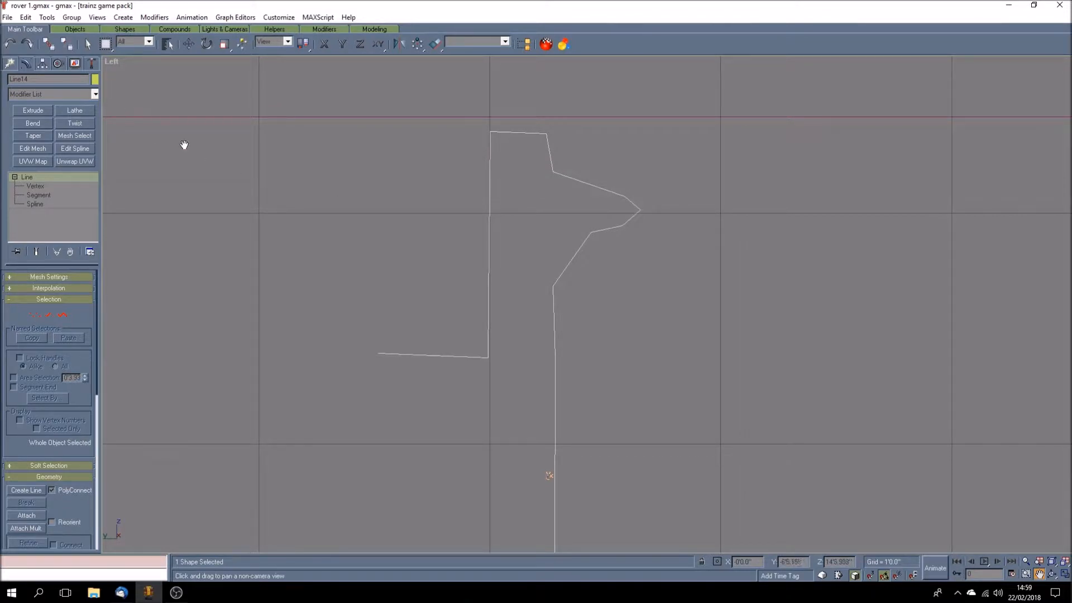
pyautogui.click(39, 186)
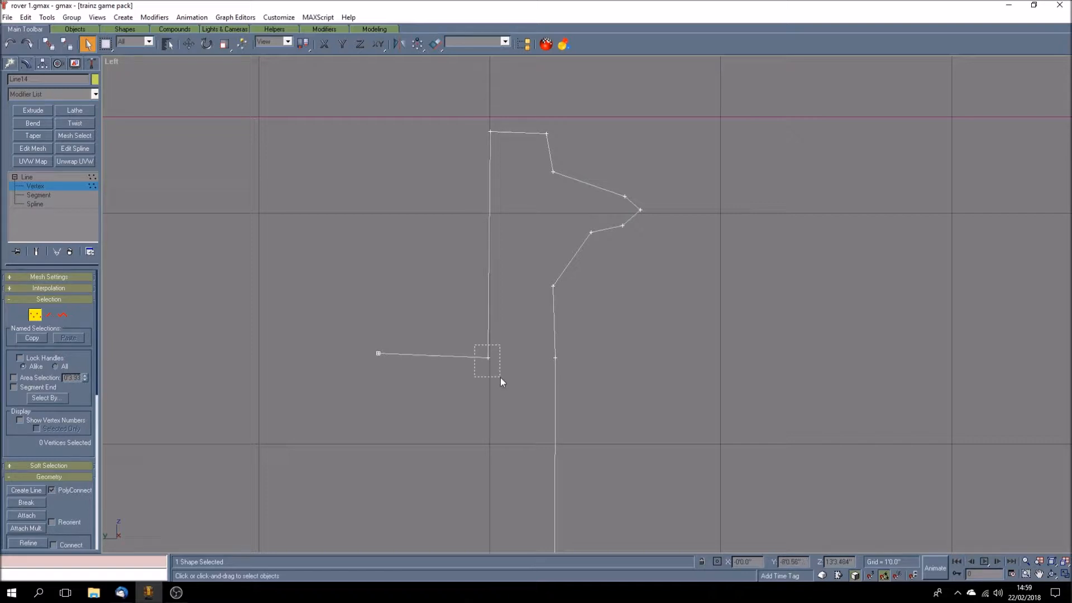
# Step: Constrain movement to the X axis and nudge the inner wall's lower vertex into line beneath the upper one
pyautogui.moveTo(500, 378); pyautogui.dragTo(500, 378)
pyautogui.click(324, 44)
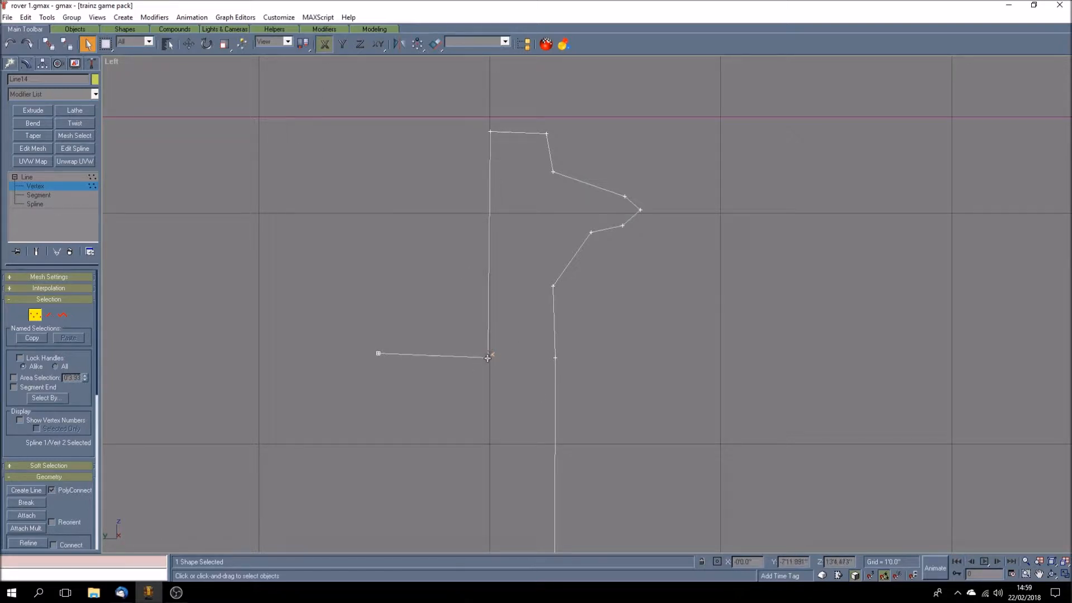
pyautogui.press('w')
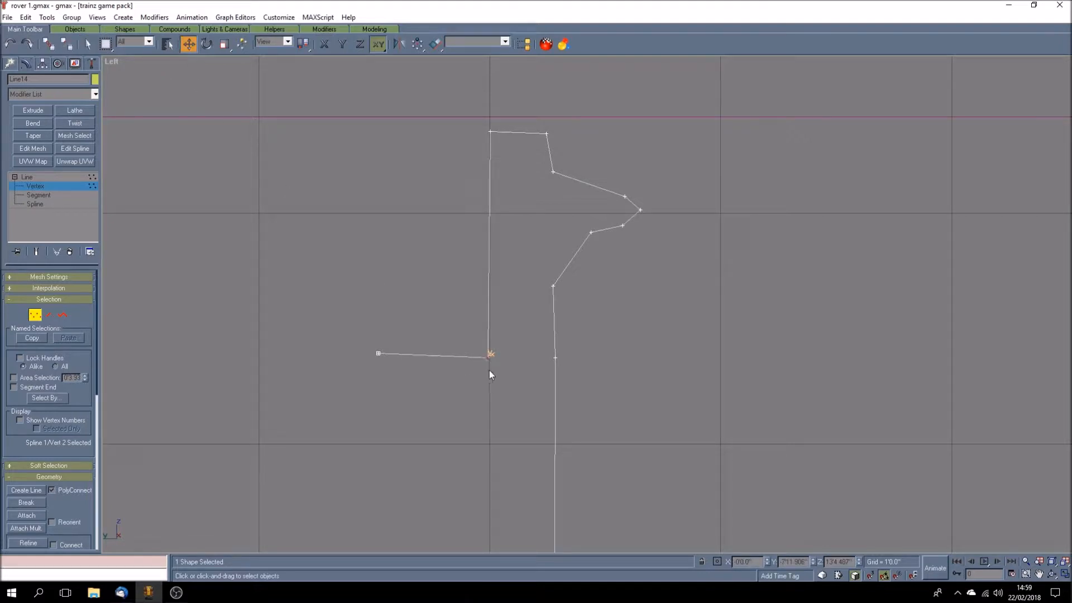
pyautogui.click(324, 44)
pyautogui.moveTo(487, 360); pyautogui.dragTo(489, 360)
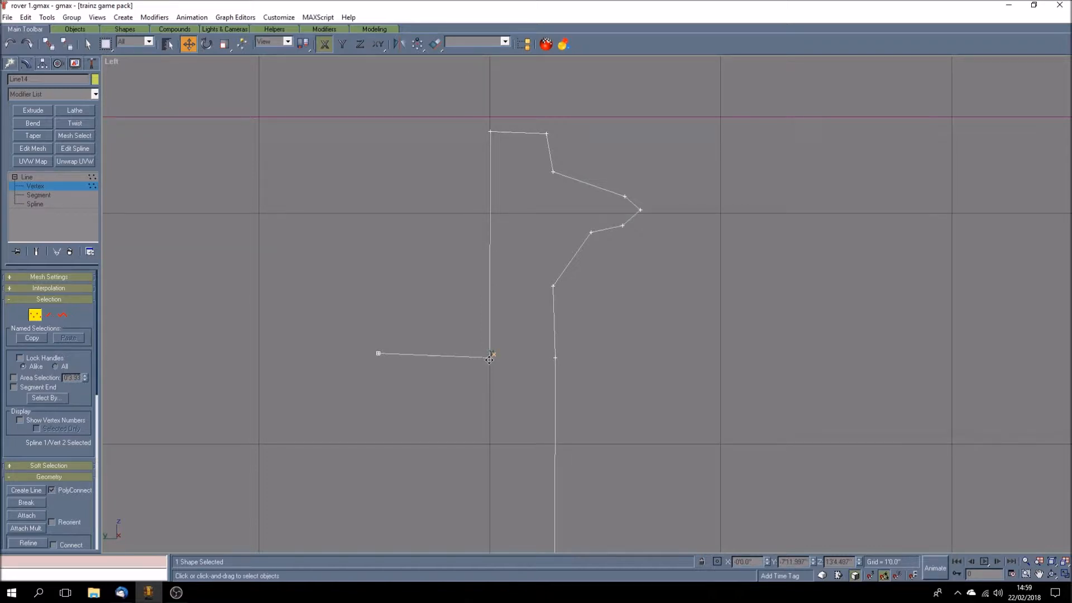
# Step: Make the inner wall exactly vertical by setting the Y coordinate of its lower and upper vertices to -8'
pyautogui.hotkey('ctrl', 's')
pyautogui.moveTo(783, 561); pyautogui.dragTo(806, 562)
pyautogui.write("-8'")
pyautogui.press('Return')
pyautogui.click(490, 132)
pyautogui.moveTo(792, 561); pyautogui.dragTo(808, 563)
pyautogui.write('0')
pyautogui.press('Return')
# Step: Level the segment along the chimney band by giving the line's start vertex the same Z coordinate as the inner wall's lower vertex
pyautogui.moveTo(474, 344); pyautogui.dragTo(505, 373)
pyautogui.moveTo(352, 337); pyautogui.dragTo(422, 381)
pyautogui.press('Return')
# Step: Level the cap's top edge by setting its outer vertex to Z 14'4.242", and return the Left view to Smooth + Highlights
pyautogui.click(489, 132)
pyautogui.click(547, 134)
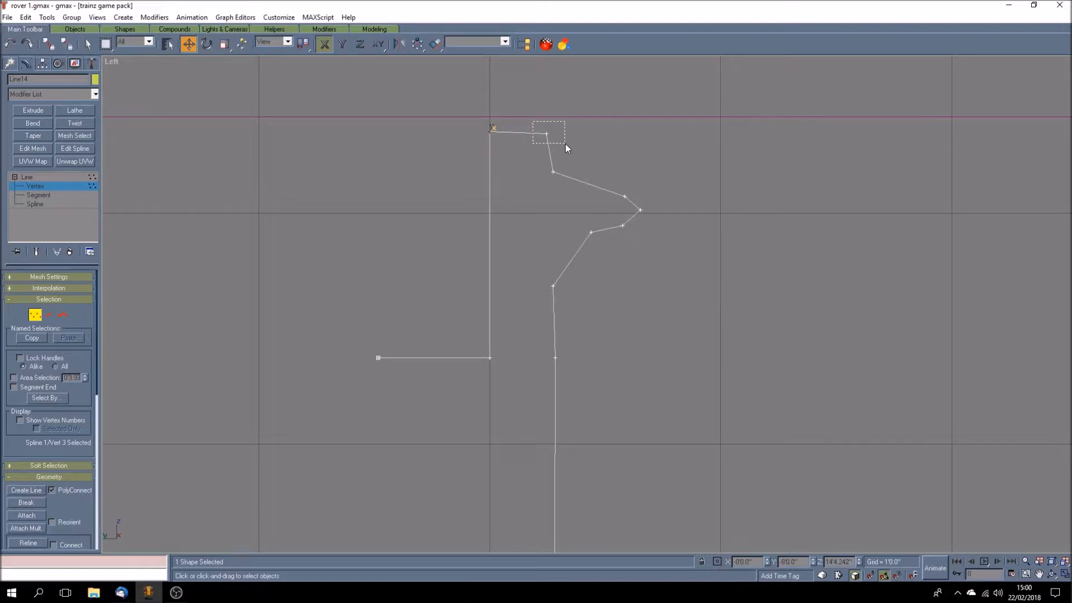
pyautogui.moveTo(838, 561); pyautogui.dragTo(853, 561)
pyautogui.press('BackSpace')
pyautogui.press('Return')
pyautogui.rightClick(111, 61)
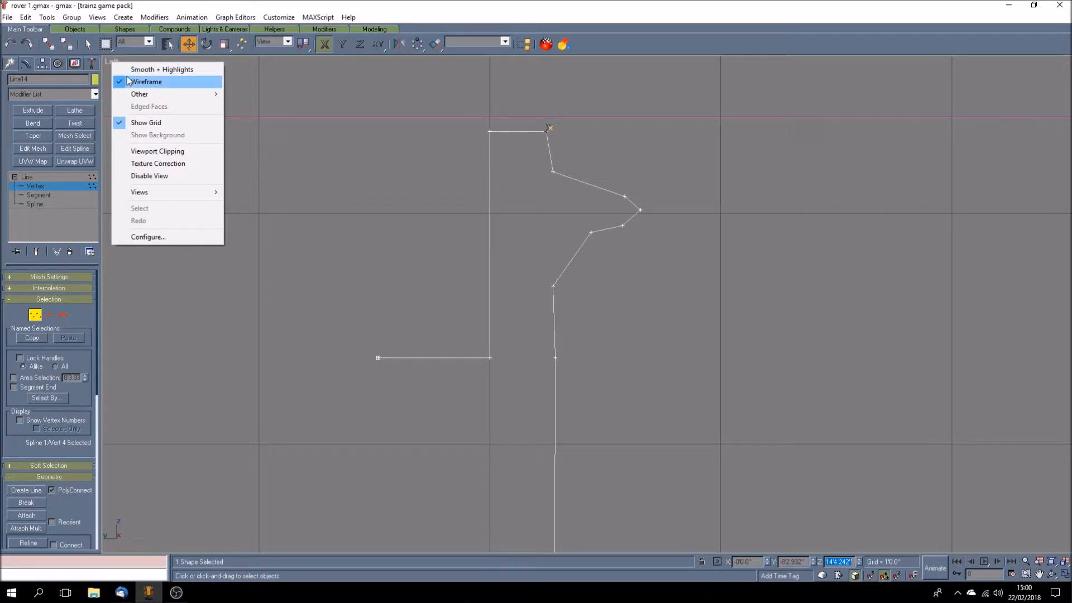
pyautogui.click(136, 70)
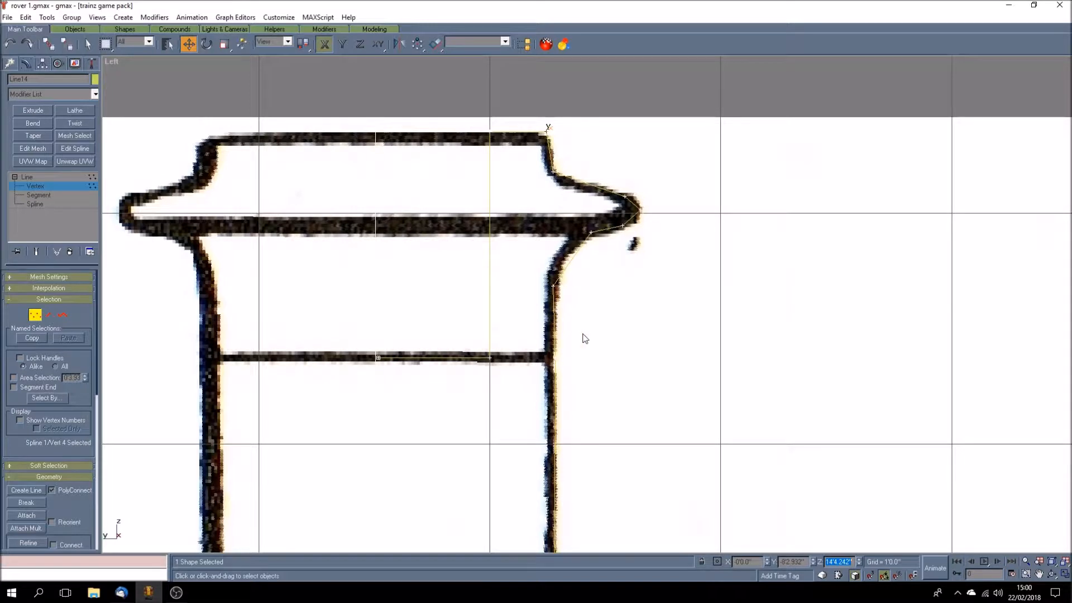
# Step: Switch the Left view to wireframe and convert the traced chimney line to an editable spline
pyautogui.rightClick(121, 65)
pyautogui.click(129, 79)
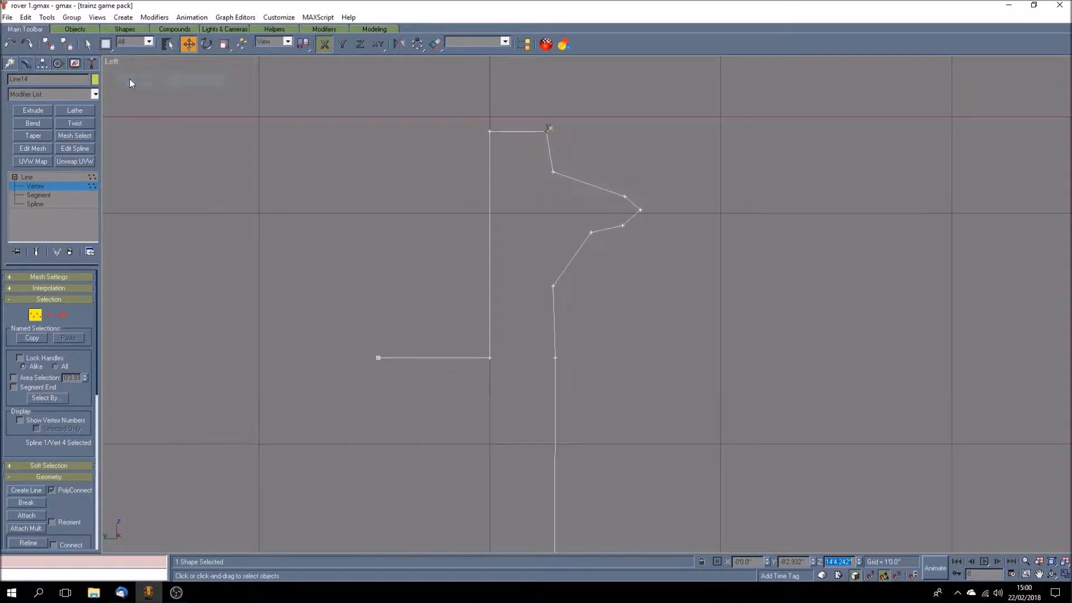
pyautogui.click(552, 173)
pyautogui.moveTo(569, 189); pyautogui.dragTo(578, 194)
pyautogui.click(578, 194)
pyautogui.click(45, 177)
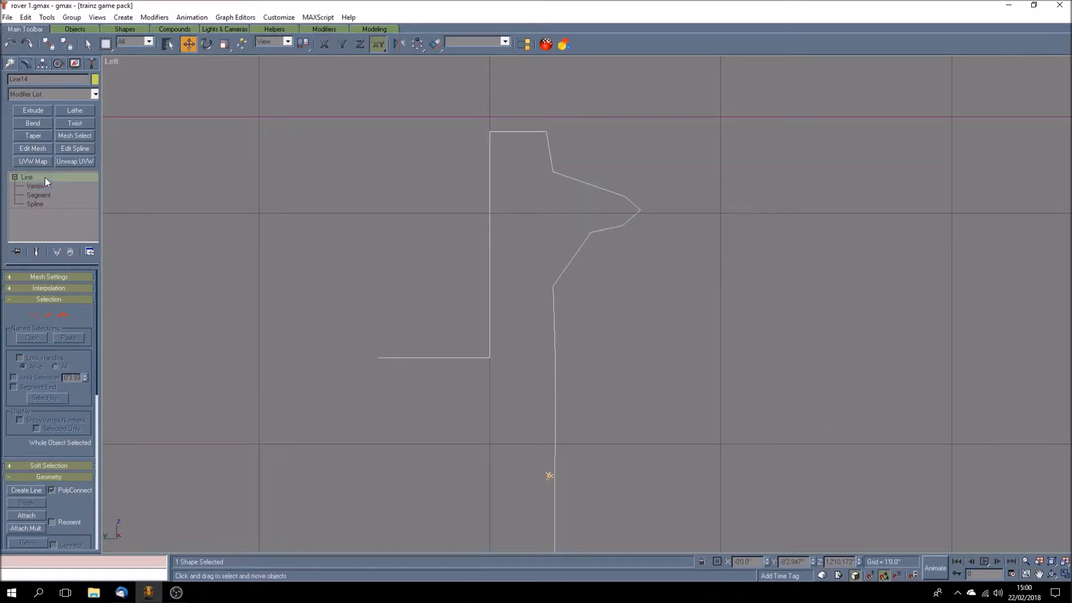
pyautogui.rightClick(45, 176)
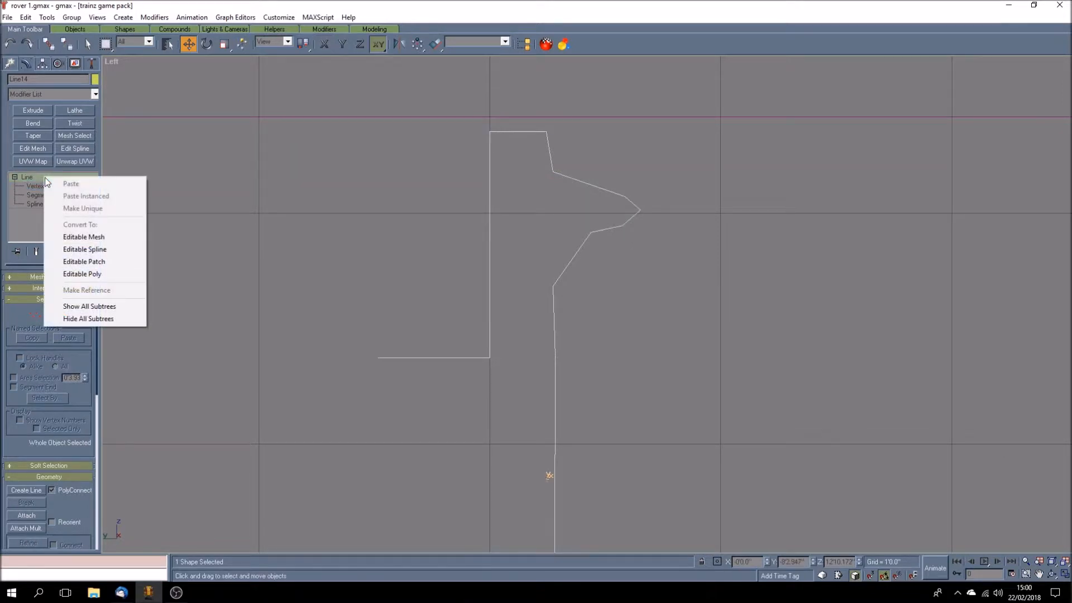
pyautogui.click(93, 251)
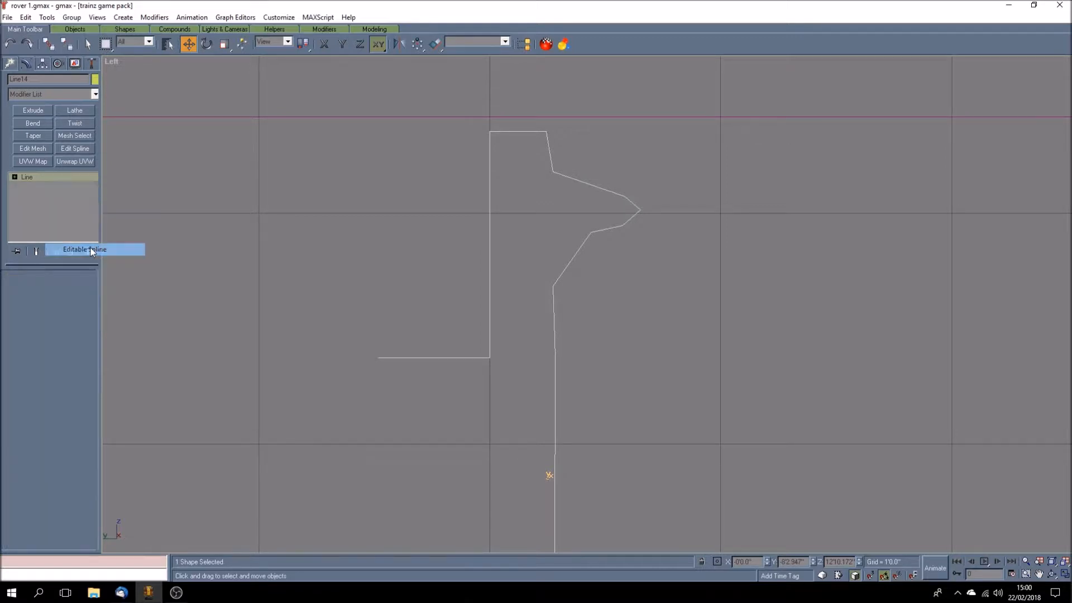
# Step: Select the seven vertices from below the cap's top edge down to the chimney band and change them to Bezier
pyautogui.click(32, 187)
pyautogui.click(552, 172)
pyautogui.scroll(5, 557, 163)
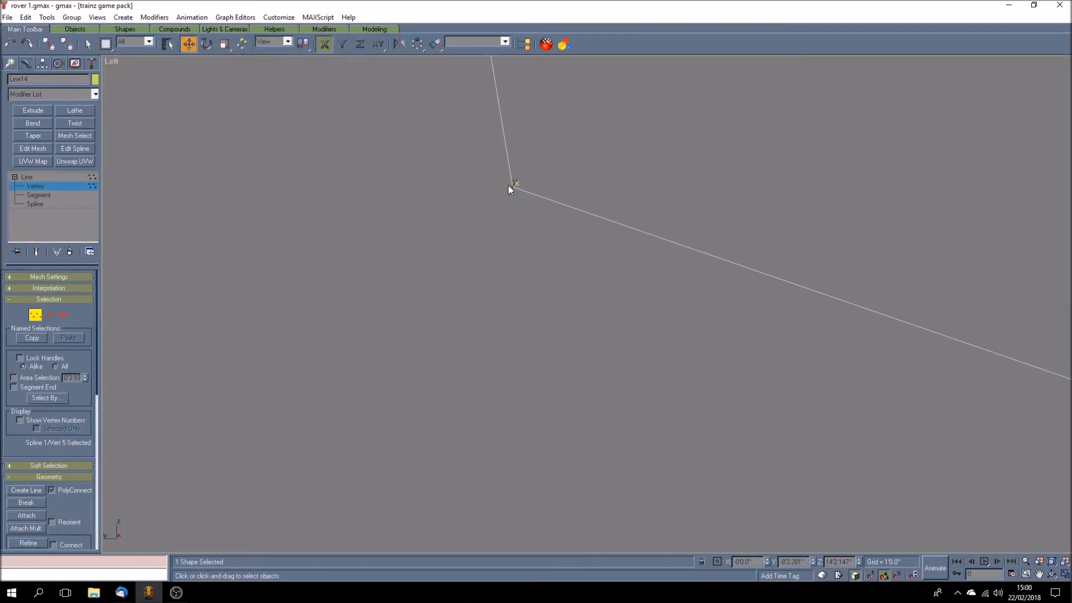
pyautogui.scroll(-4, 514, 216)
pyautogui.scroll(-2, 513, 217)
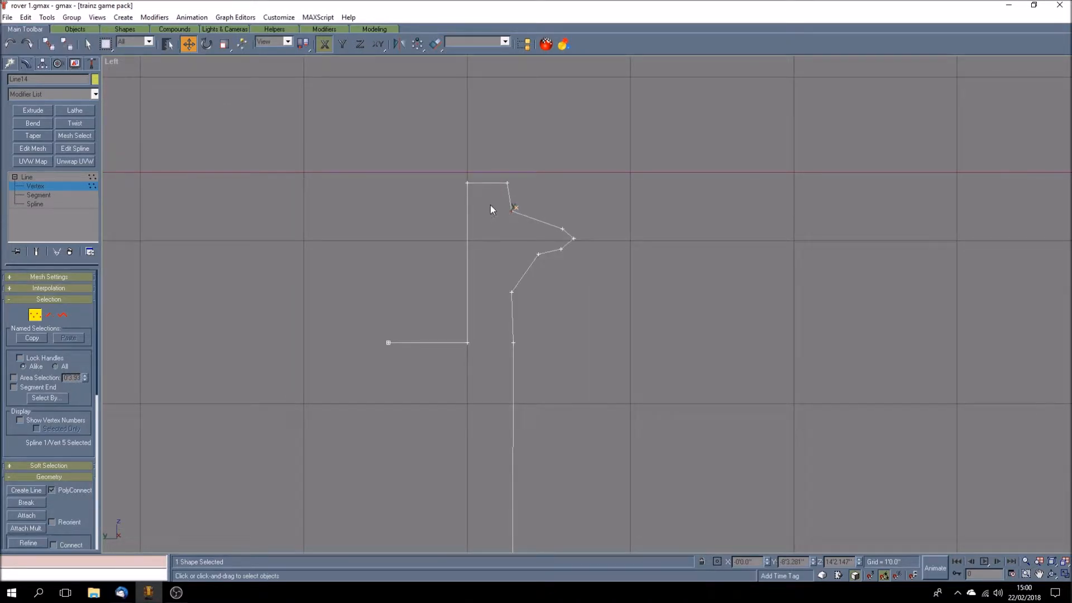
pyautogui.moveTo(490, 203); pyautogui.dragTo(592, 400)
pyautogui.rightClick(540, 256)
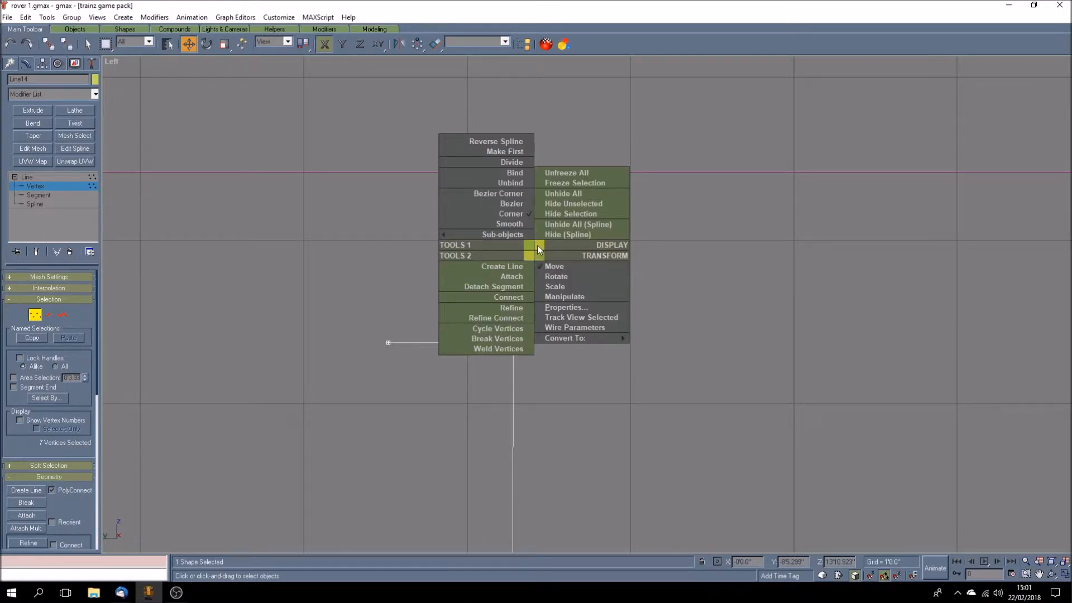
pyautogui.click(522, 207)
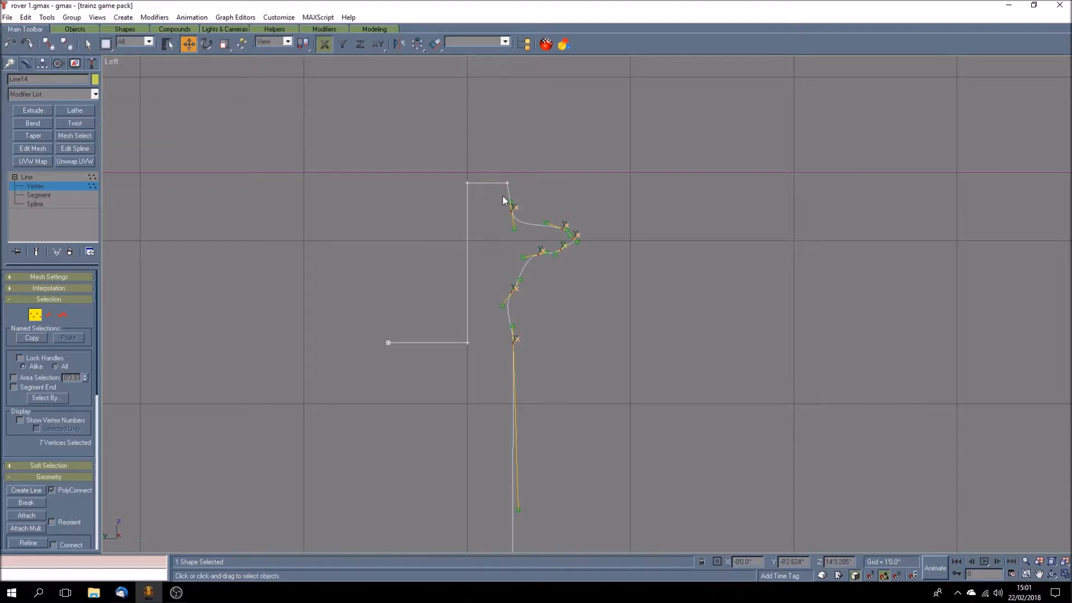
# Step: Return the Left view to Smooth + Highlights and move the cap's top outer vertex outward onto the plan's outline
pyautogui.click(551, 200)
pyautogui.scroll(4, 526, 225)
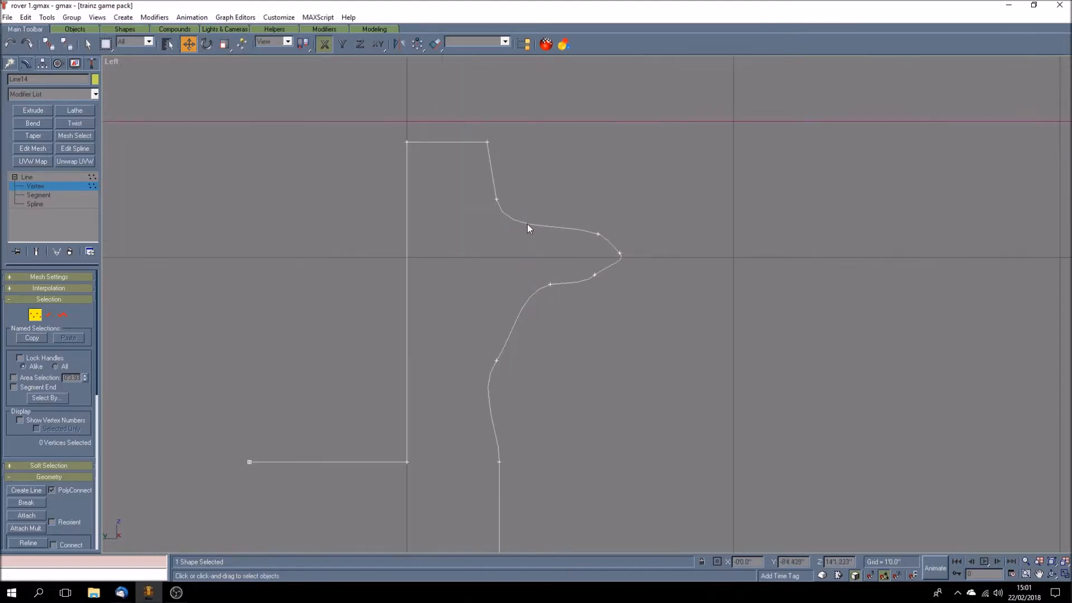
pyautogui.rightClick(115, 62)
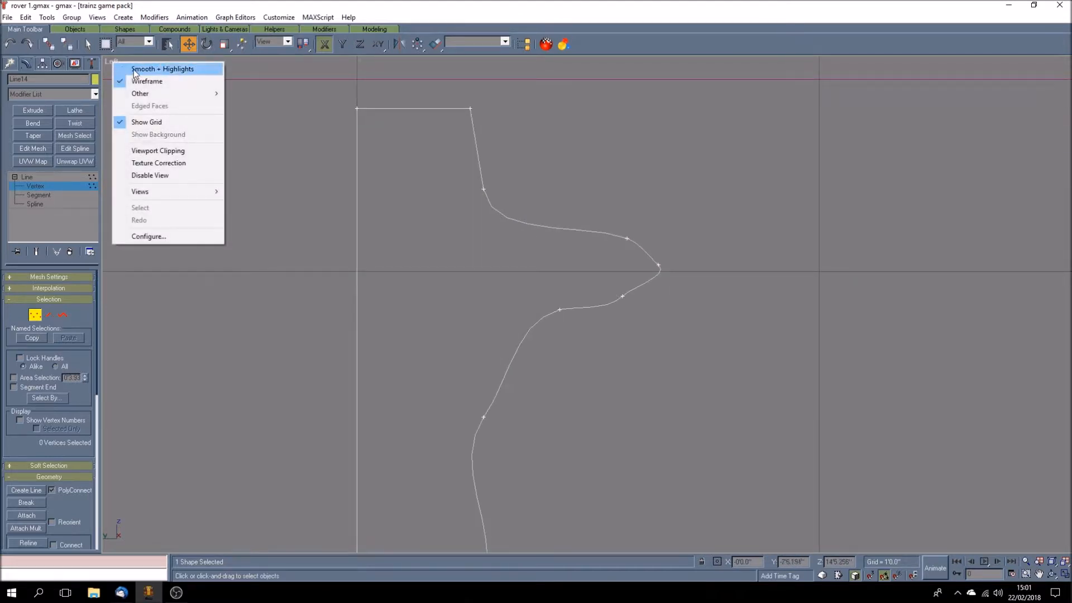
pyautogui.click(151, 69)
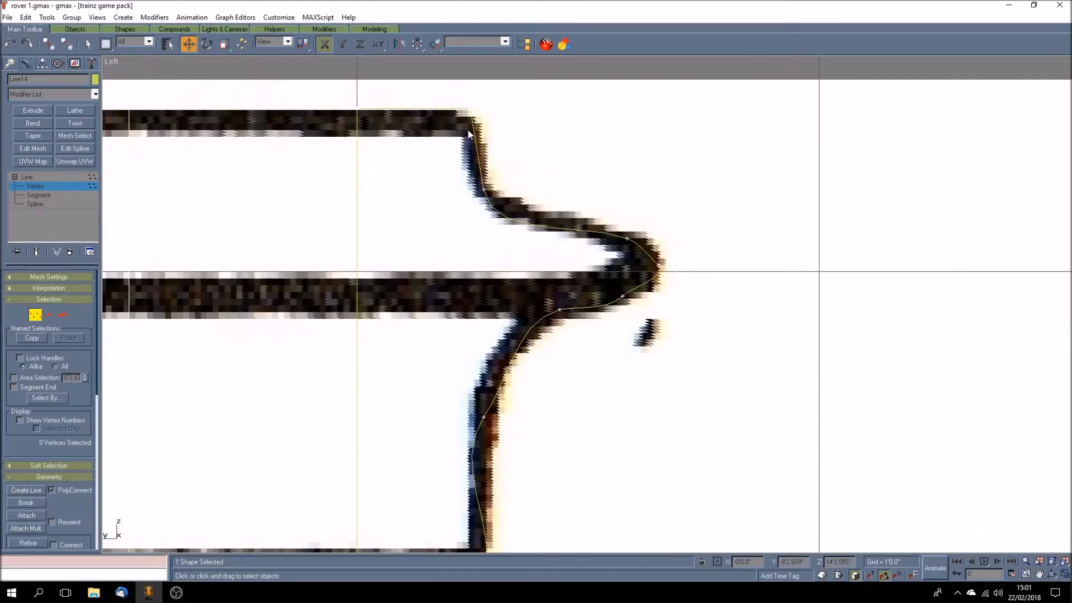
pyautogui.click(469, 109)
pyautogui.moveTo(469, 110); pyautogui.dragTo(483, 111)
# Step: Make the vertex below the cap's top corner a Bezier Corner and adjust its lower handle in XY to follow the outline
pyautogui.click(484, 190)
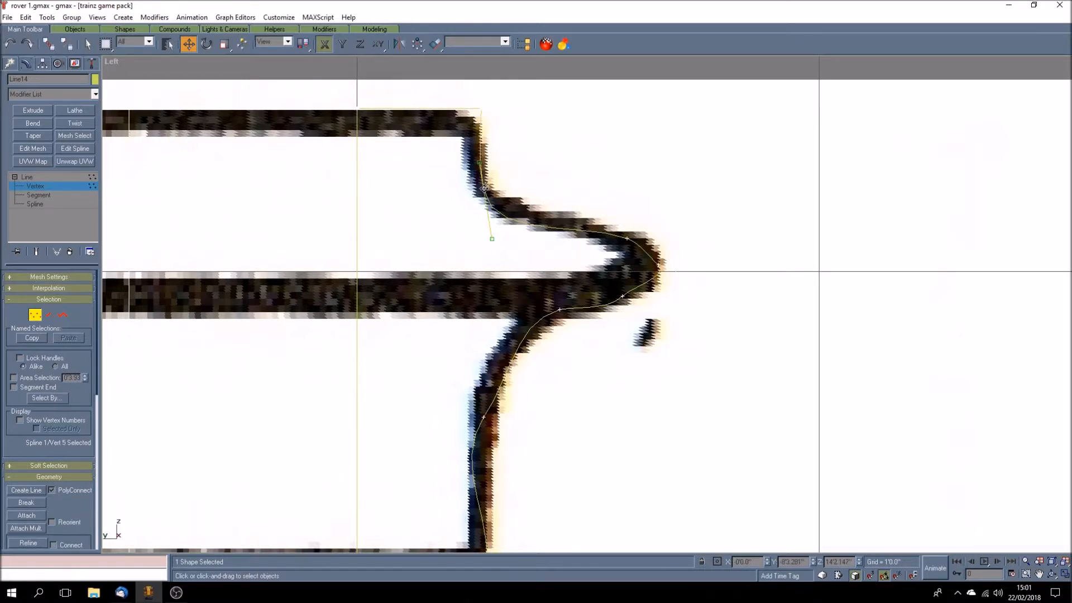
pyautogui.moveTo(491, 237)
pyautogui.mouseDown()
pyautogui.moveTo(502, 228)
pyautogui.moveTo(489, 228)
pyautogui.mouseUp()
pyautogui.rightClick(483, 187)
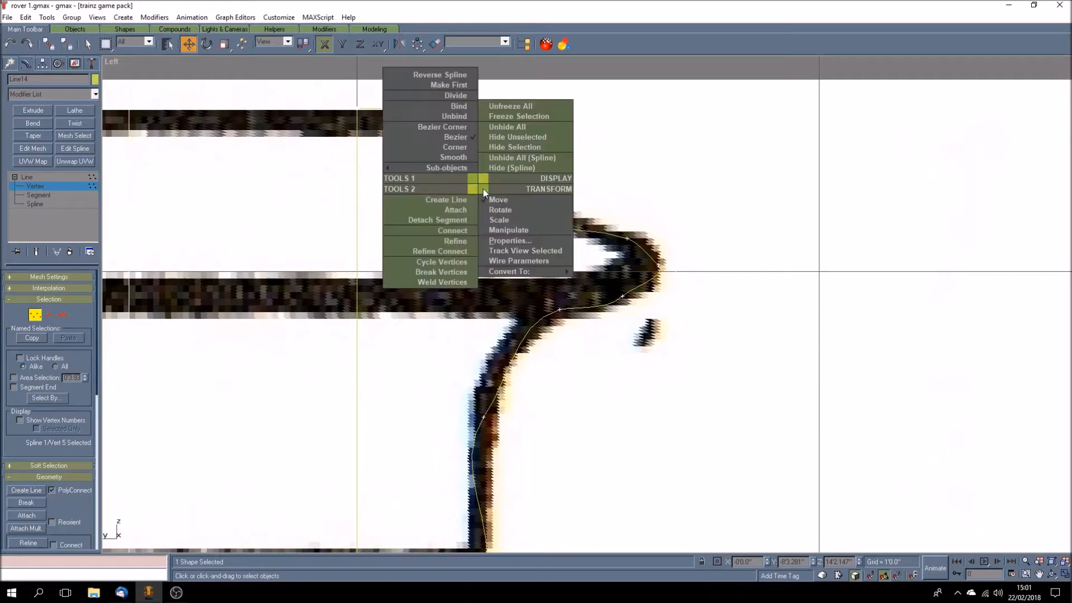
pyautogui.moveTo(471, 167)
pyautogui.click(457, 132)
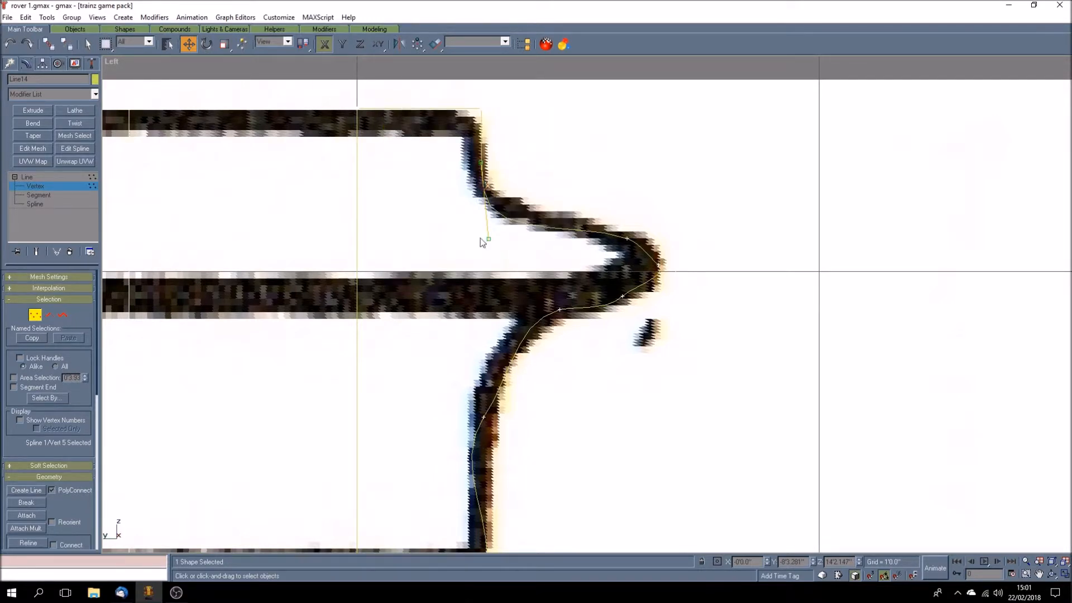
pyautogui.moveTo(488, 239); pyautogui.dragTo(508, 224)
pyautogui.click(378, 44)
pyautogui.moveTo(509, 240); pyautogui.dragTo(495, 221)
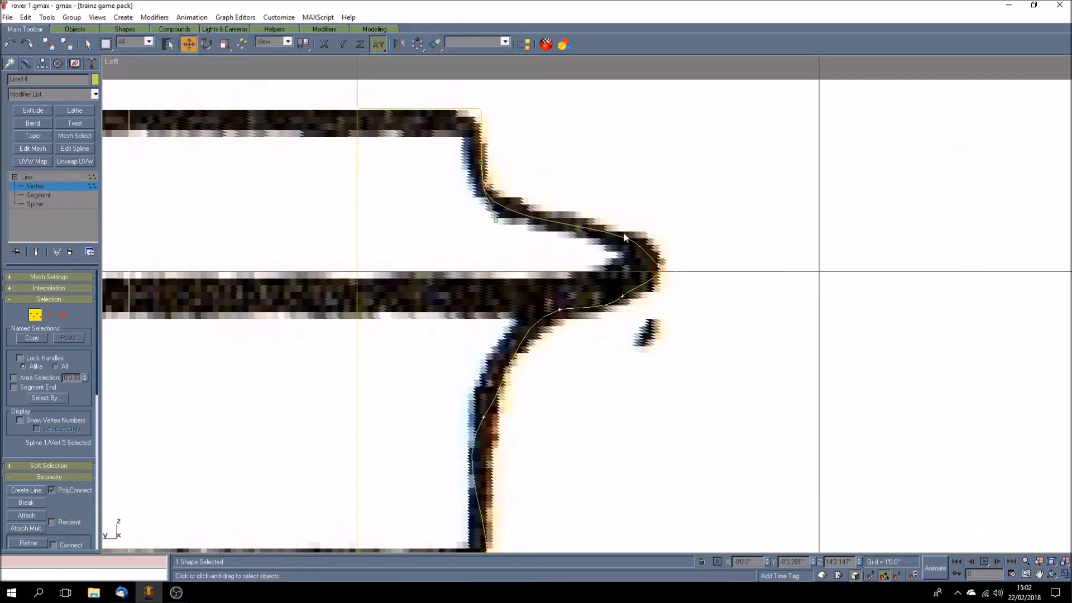
# Step: Adjust the tangent handles of the rim's outermost vertex and the one beneath it to round the rim like the plan
pyautogui.click(658, 264)
pyautogui.moveTo(669, 277); pyautogui.dragTo(661, 285)
pyautogui.click(623, 295)
pyautogui.moveTo(608, 311); pyautogui.dragTo(605, 301)
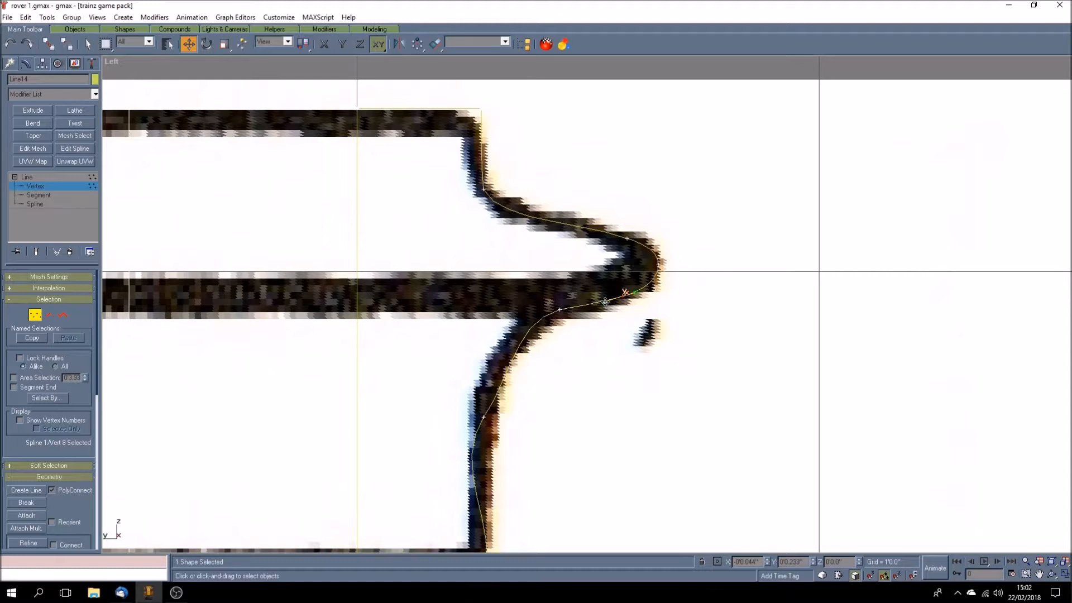
# Step: Shift the vertex under the rim slightly inward, make it a Bezier Corner and lengthen its inner handle
pyautogui.click(561, 308)
pyautogui.moveTo(561, 308); pyautogui.dragTo(552, 306)
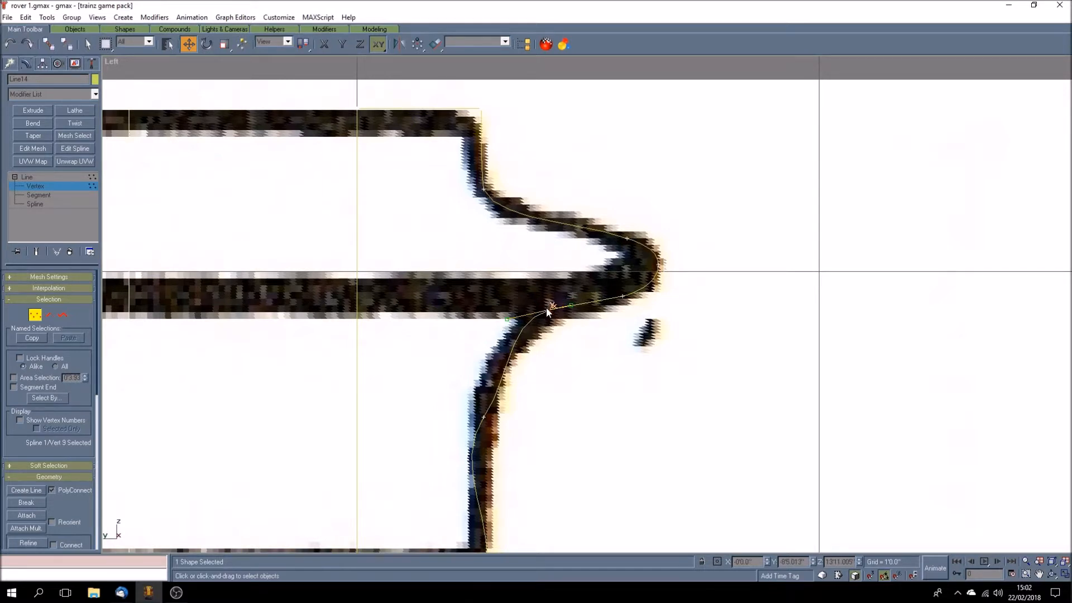
pyautogui.rightClick(551, 308)
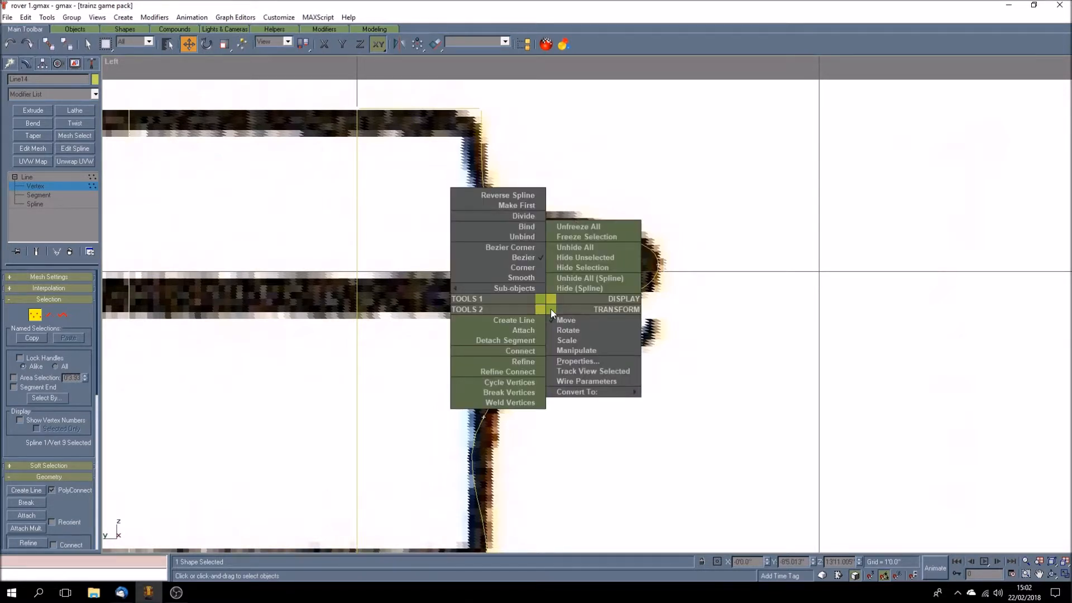
pyautogui.click(525, 252)
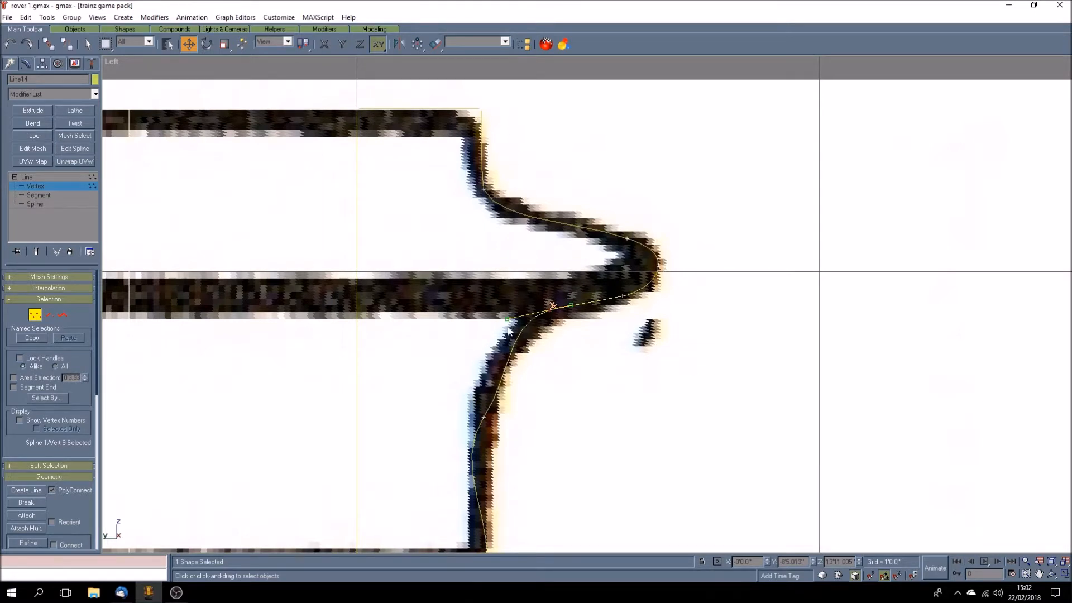
pyautogui.moveTo(506, 318); pyautogui.dragTo(490, 325)
# Step: Straighten both tangent handles of the vertex where the rim's curve meets the chimney's outer wall
pyautogui.click(483, 417)
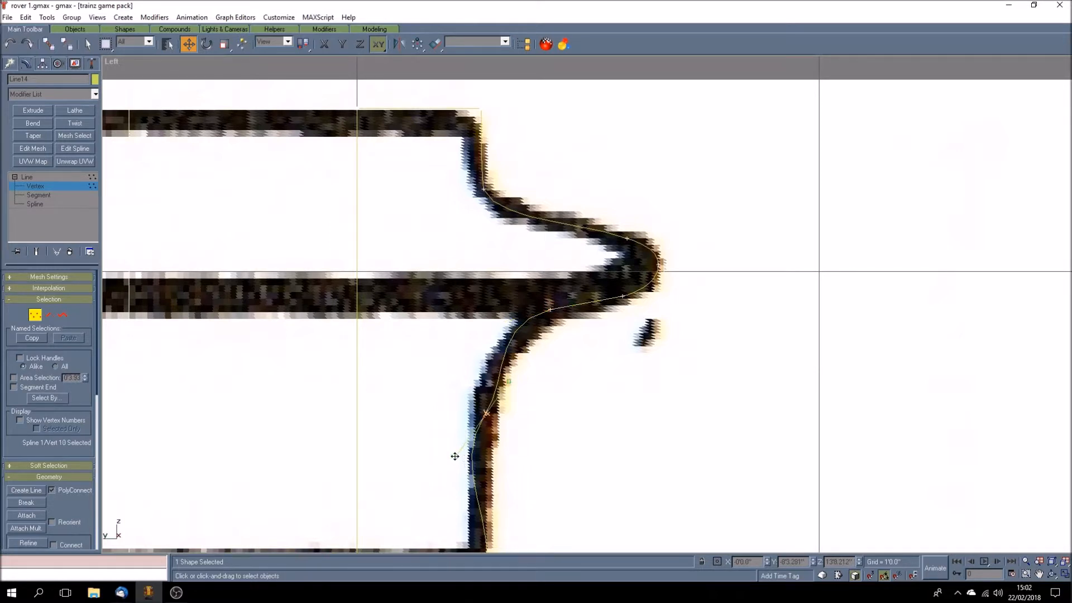
pyautogui.moveTo(456, 456); pyautogui.dragTo(482, 465)
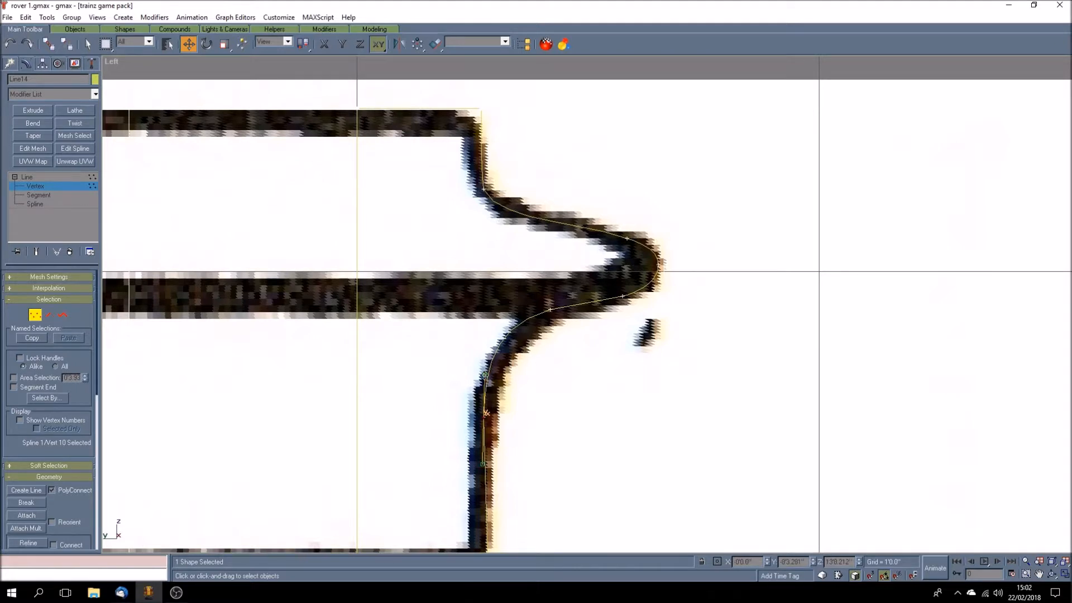
pyautogui.moveTo(484, 375); pyautogui.dragTo(486, 383)
# Step: Nudge the vertex under the rim downward and shorten its inner handle so the curve hugs the plan
pyautogui.click(550, 309)
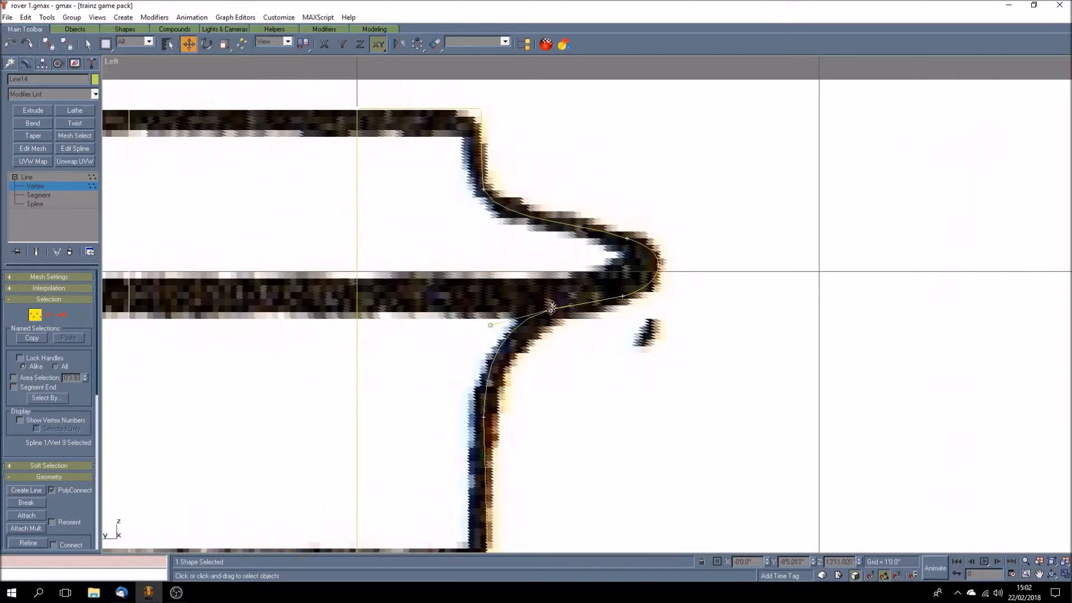
pyautogui.moveTo(549, 310); pyautogui.dragTo(548, 313)
pyautogui.moveTo(489, 328); pyautogui.dragTo(507, 326)
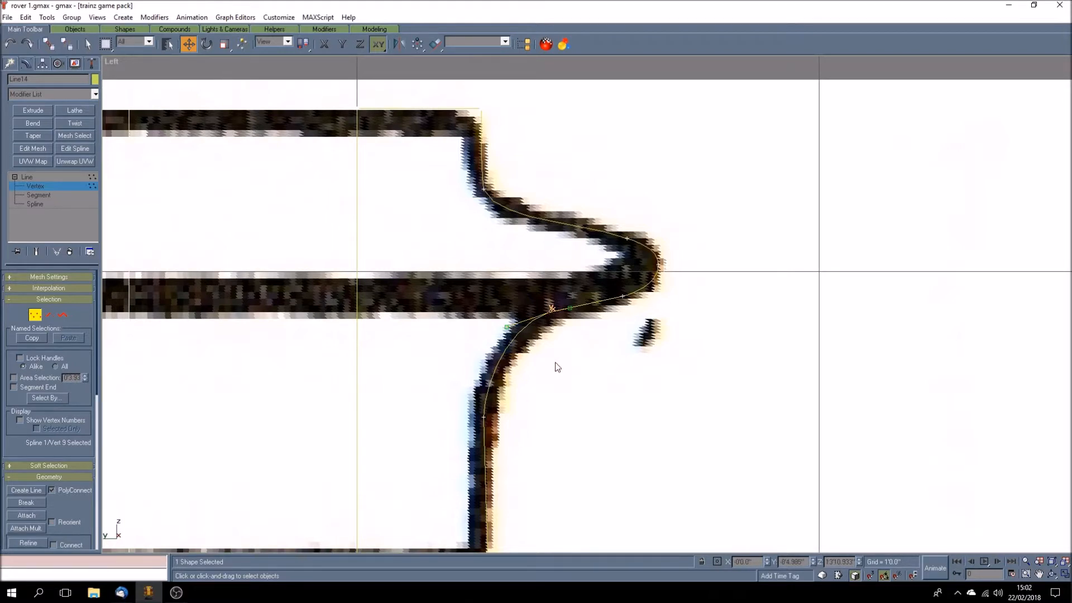
# Step: Examine the traced outline against the plan from the cap down to the chimney's base
pyautogui.scroll(-3, 521, 417)
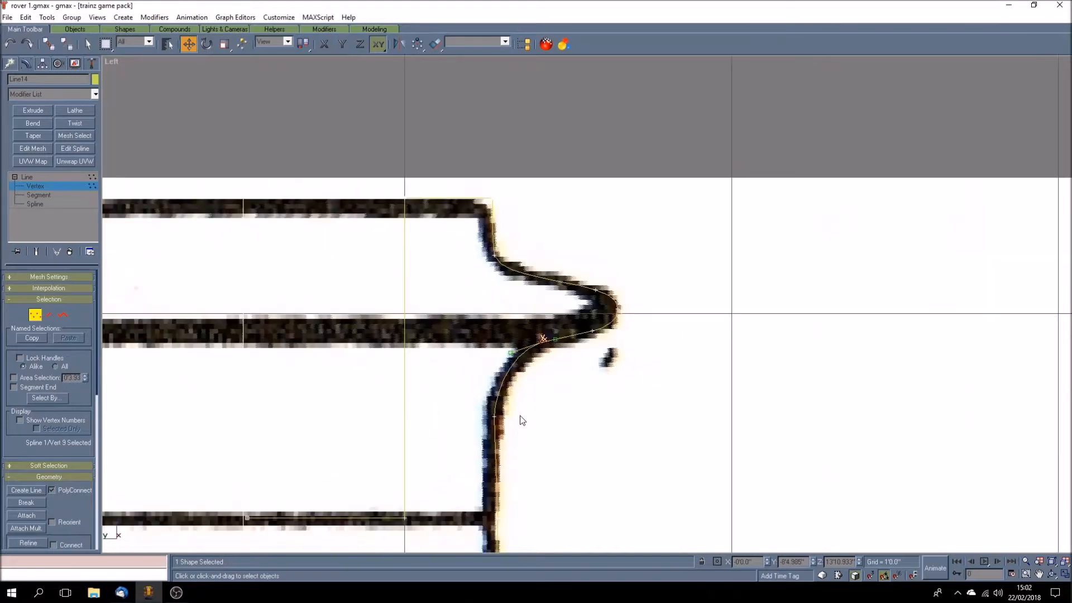
pyautogui.scroll(-3, 521, 418)
pyautogui.scroll(-6, 520, 416)
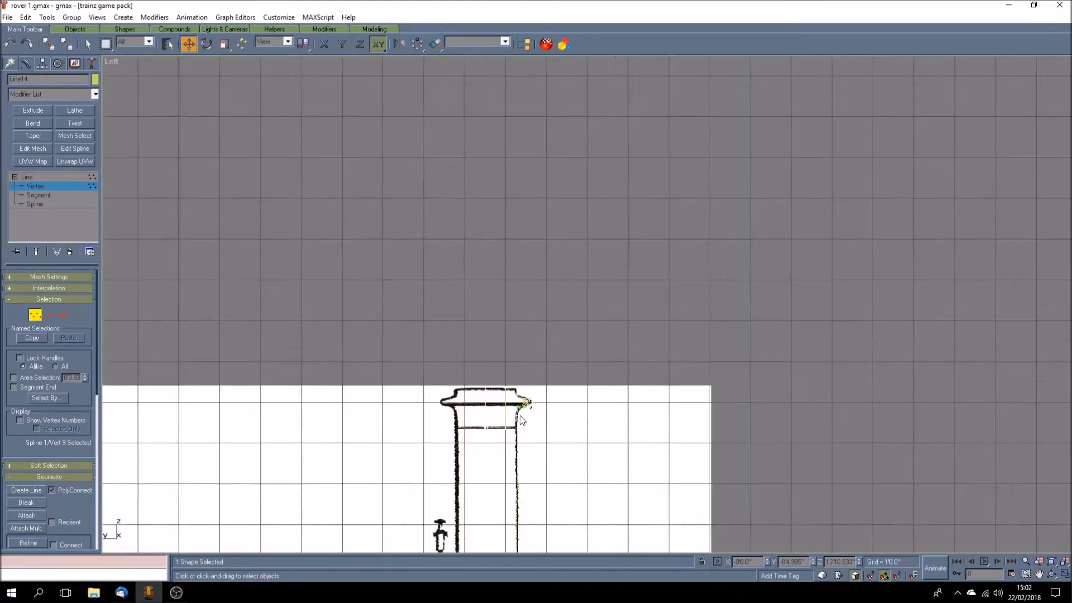
pyautogui.scroll(8, 528, 491)
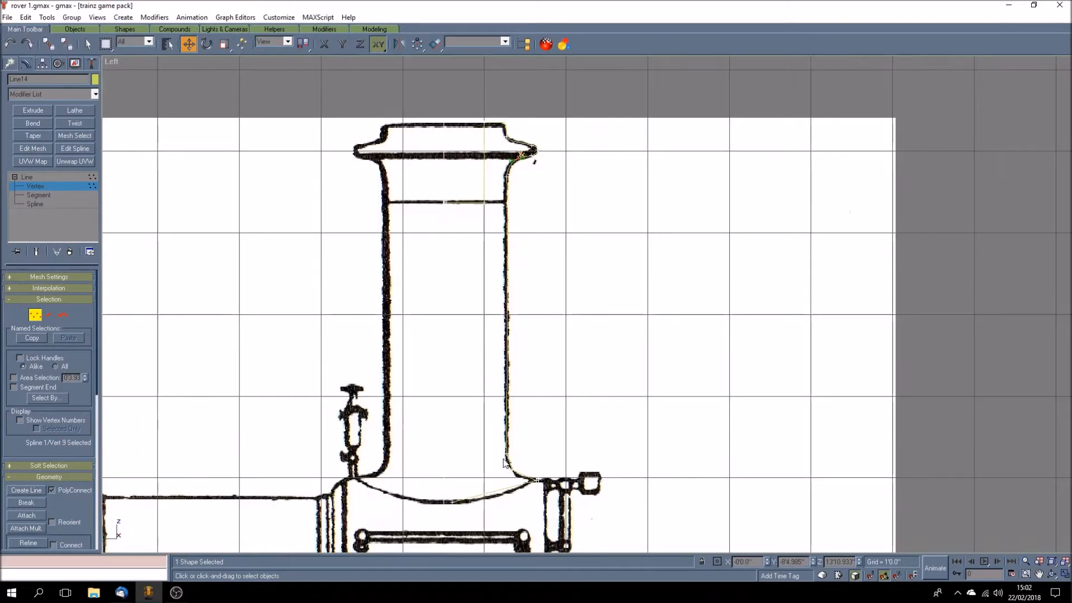
pyautogui.scroll(3, 500, 448)
pyautogui.scroll(4, 501, 448)
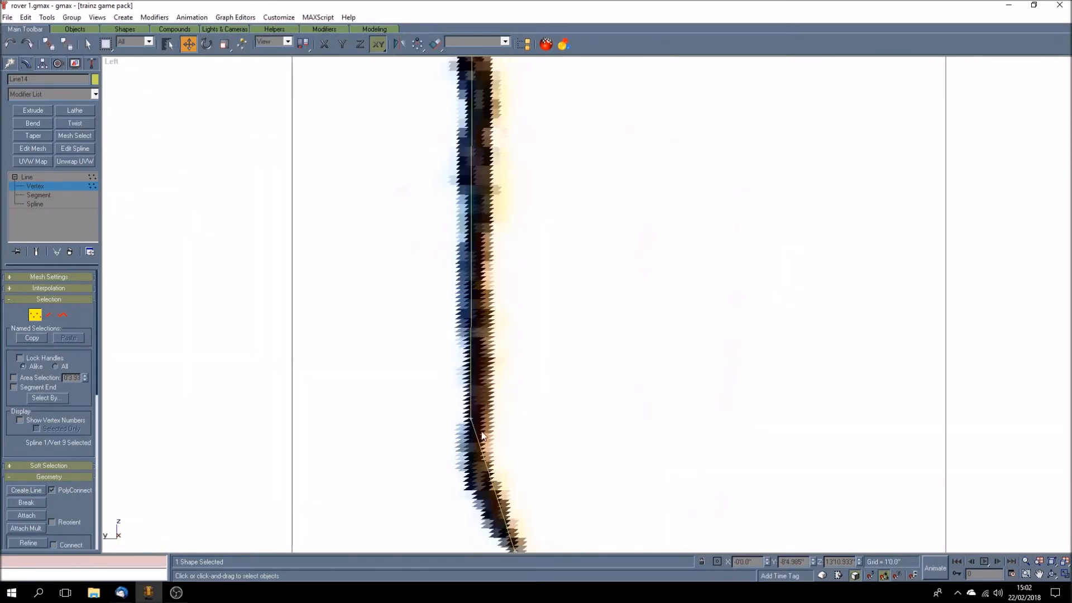
pyautogui.scroll(-5, 516, 407)
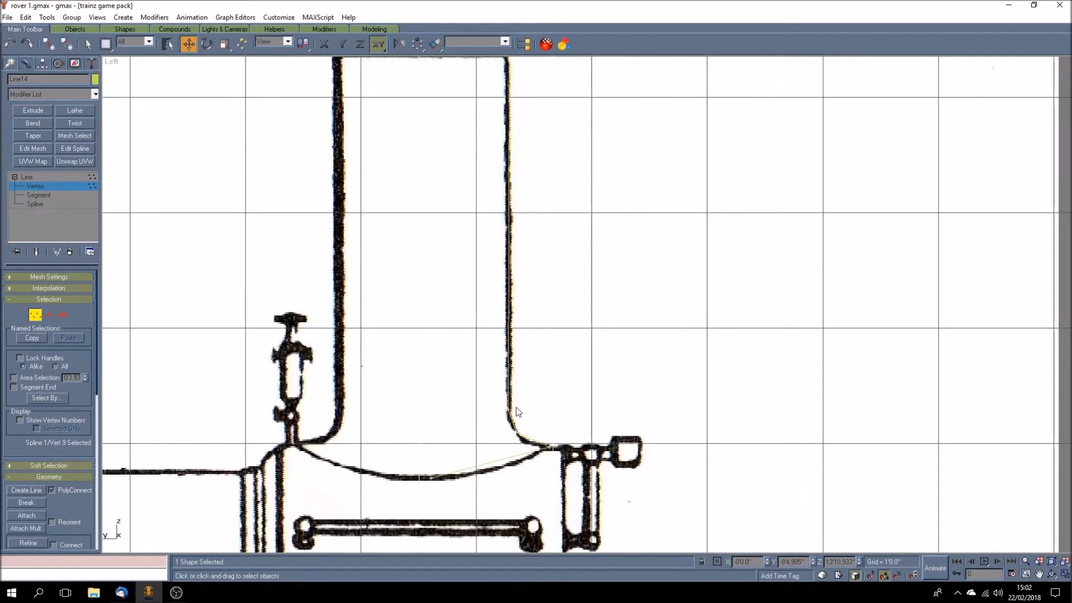
pyautogui.scroll(-2, 509, 377)
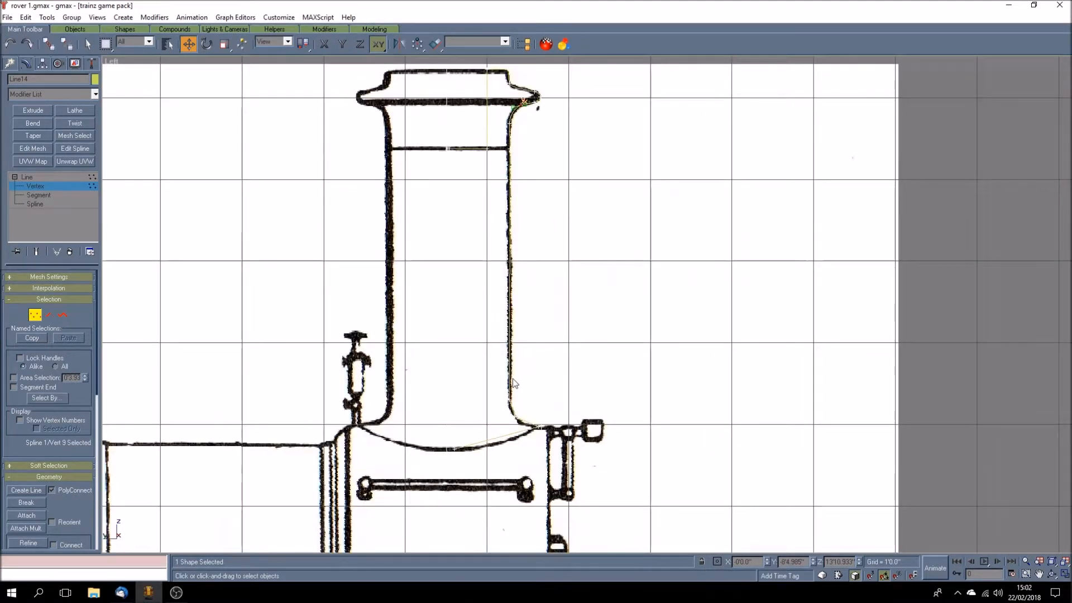
# Step: Make the outer wall vertical by giving its lower vertex the band vertex's Y coordinate, -8'3.397"
pyautogui.click(524, 147)
pyautogui.click(508, 147)
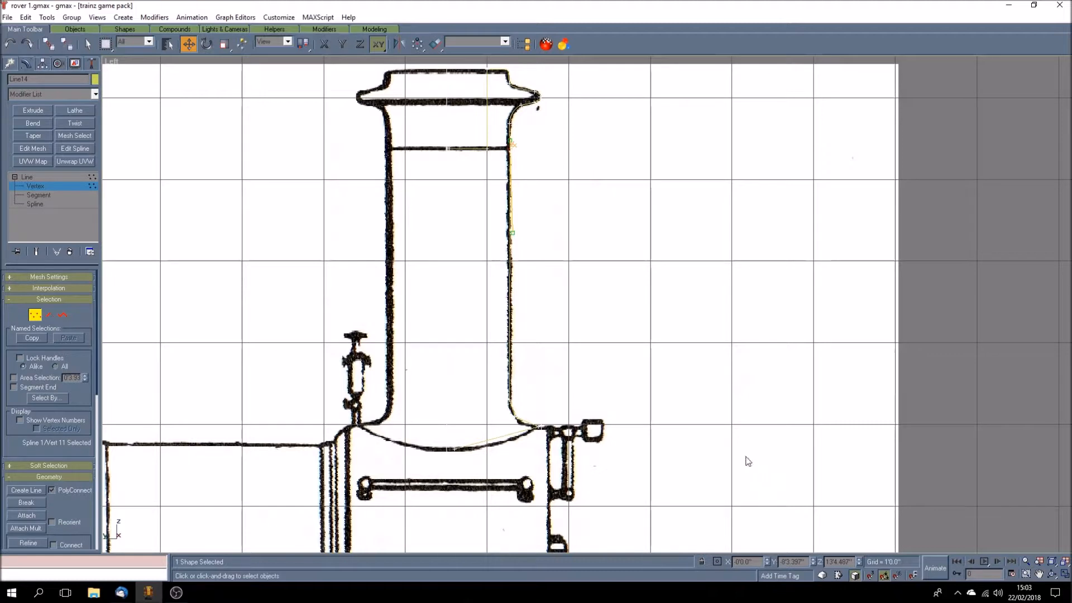
pyautogui.moveTo(491, 387); pyautogui.dragTo(527, 407)
pyautogui.moveTo(794, 562); pyautogui.dragTo(807, 561)
pyautogui.press('BackSpace')
pyautogui.write('397')
pyautogui.press('Return')
# Step: Select the three outer vertices of the chimney's base flare and change them to Bezier Corner
pyautogui.click(533, 420)
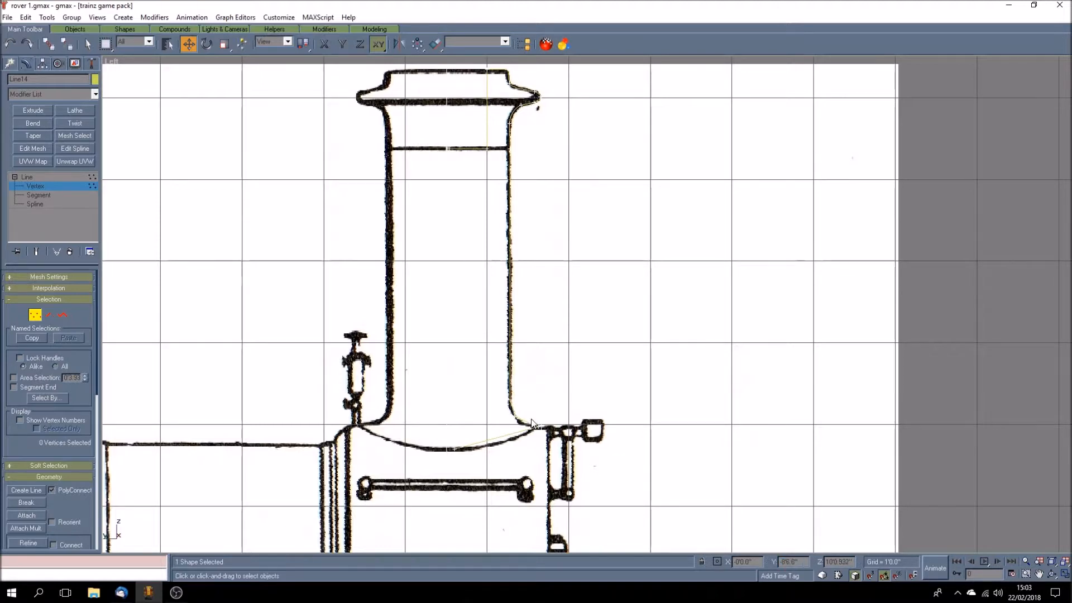
pyautogui.scroll(8, 529, 424)
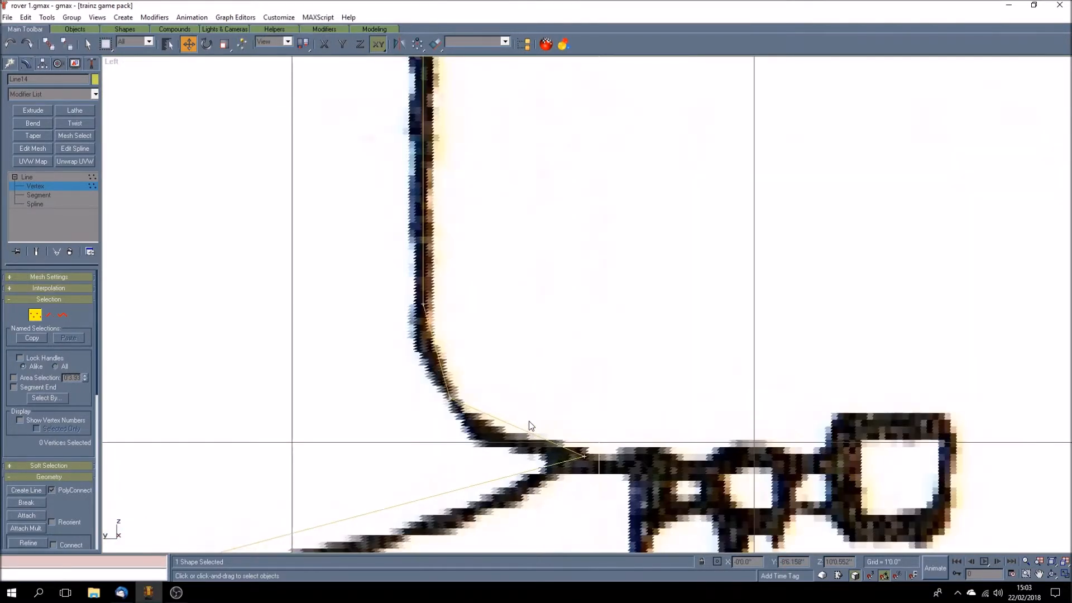
pyautogui.moveTo(394, 284); pyautogui.dragTo(610, 490)
pyautogui.rightClick(583, 456)
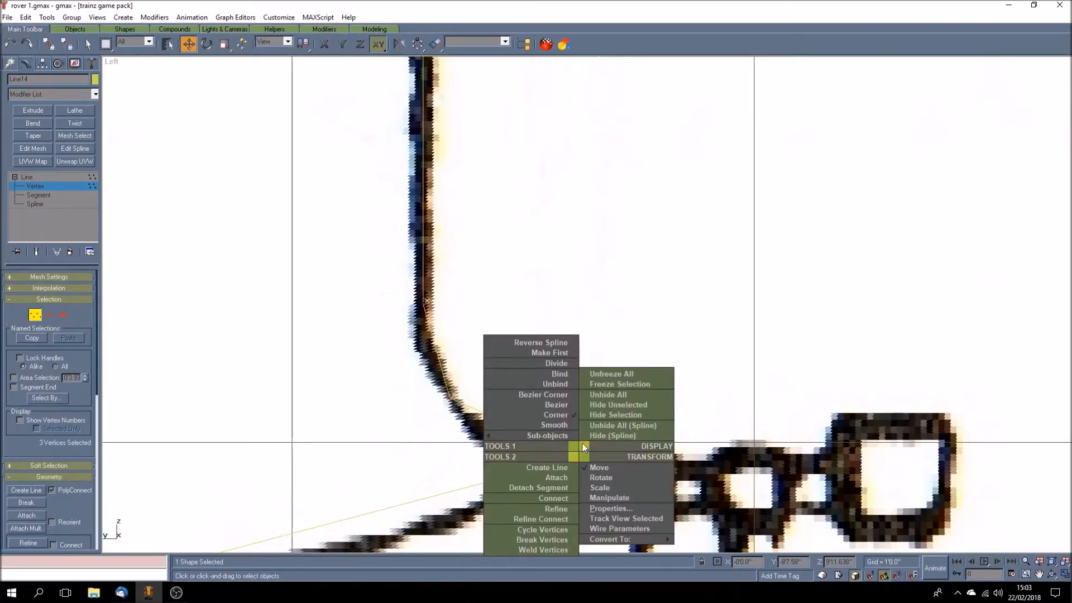
pyautogui.click(573, 396)
pyautogui.click(519, 376)
# Step: Shape the Bezier handles of the base flare's upper two vertices, moving in the XY plane, so the curve follows the plan
pyautogui.click(424, 303)
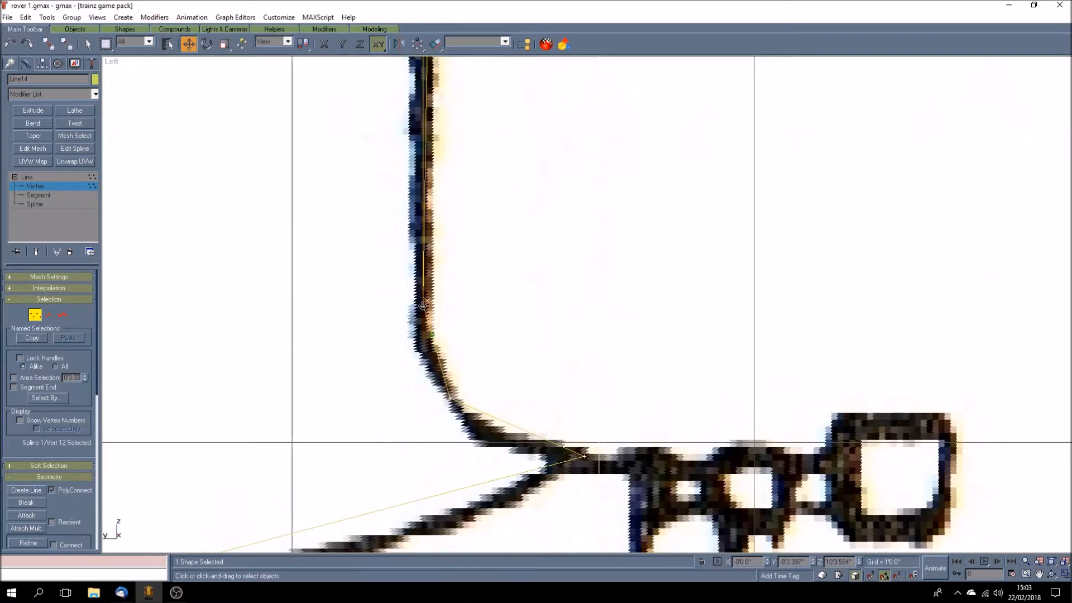
pyautogui.moveTo(433, 337); pyautogui.dragTo(424, 351)
pyautogui.click(451, 397)
pyautogui.moveTo(441, 368); pyautogui.dragTo(459, 455)
pyautogui.press('F6')
pyautogui.click(377, 44)
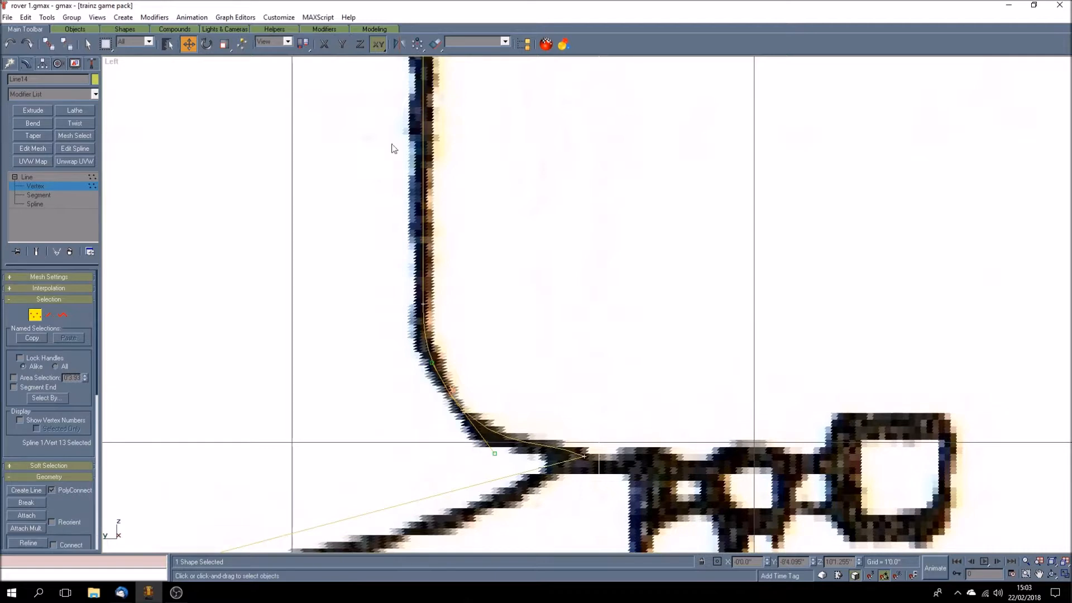
pyautogui.moveTo(496, 455); pyautogui.dragTo(475, 449)
# Step: Adjust both Bezier handles of the vertex at the base flare's outer tip to match the plan's lines on either side
pyautogui.click(584, 457)
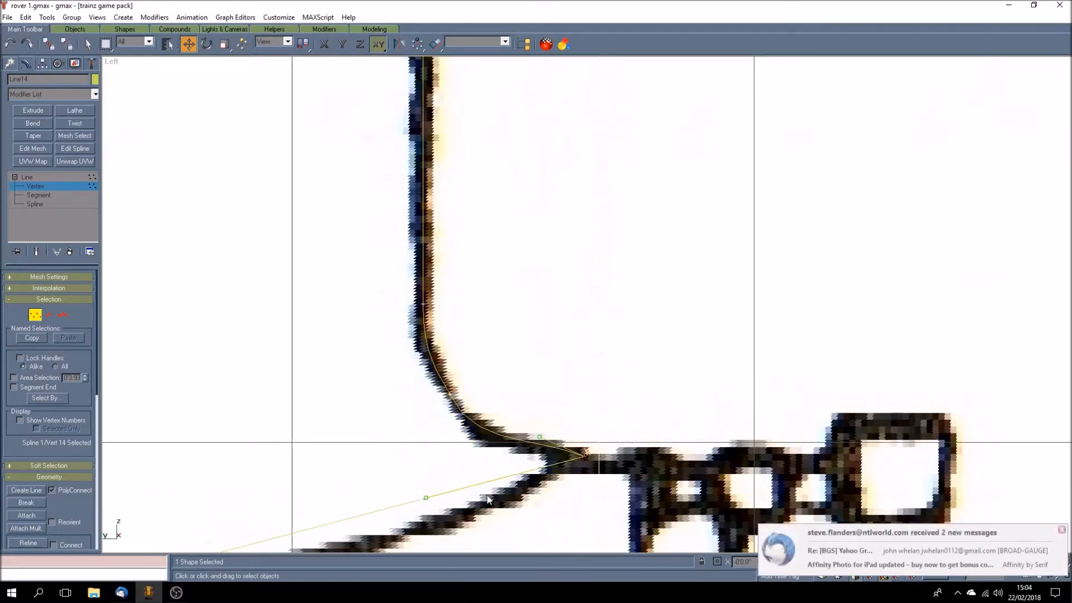
pyautogui.moveTo(540, 435); pyautogui.dragTo(563, 431)
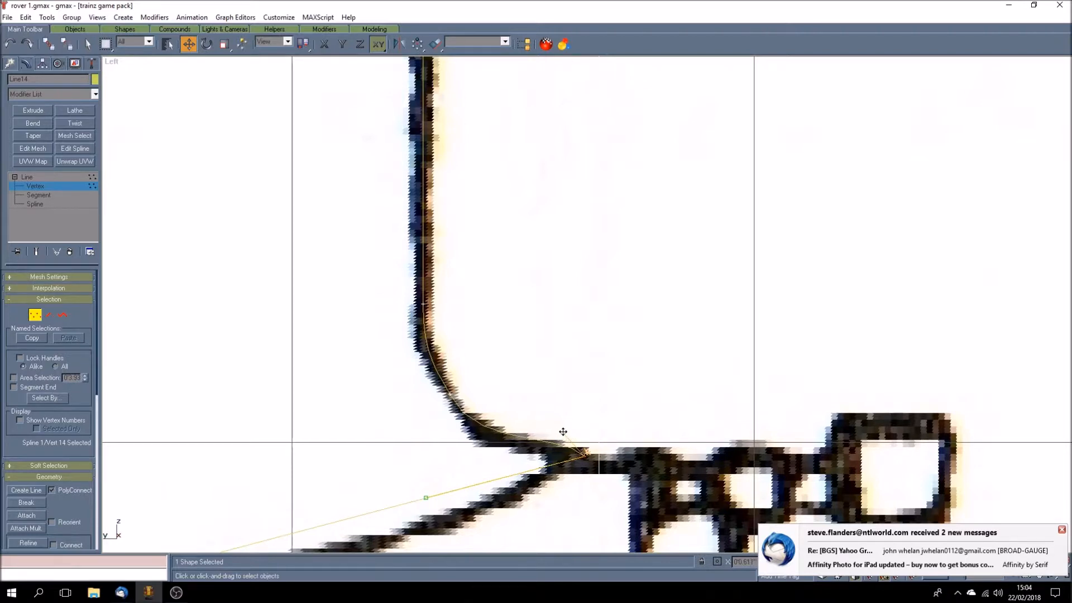
pyautogui.moveTo(427, 497); pyautogui.dragTo(481, 536)
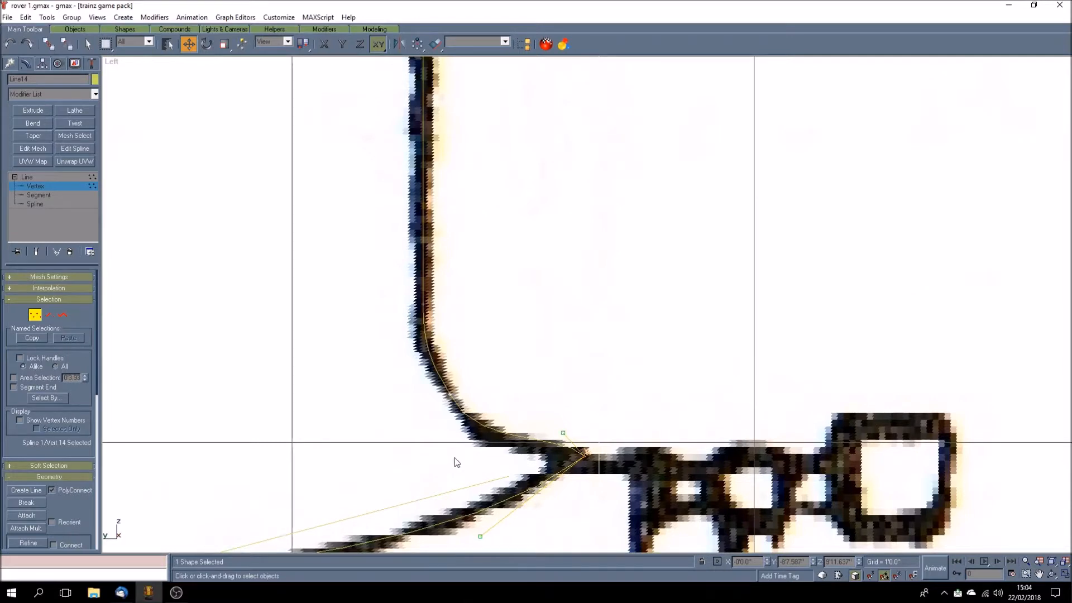
# Step: Give the outline's bottom end vertex a Bezier handle, pull it roughly horizontal to fit the saddle curve, and save the file
pyautogui.scroll(-5, 512, 479)
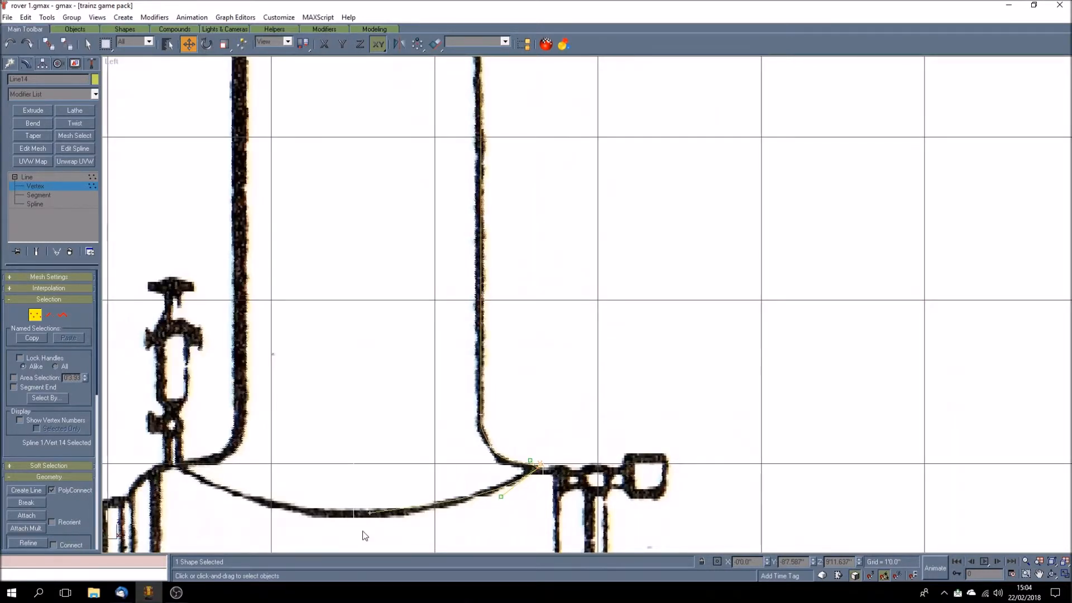
pyautogui.scroll(3, 366, 536)
pyautogui.scroll(2, 363, 534)
pyautogui.click(385, 479)
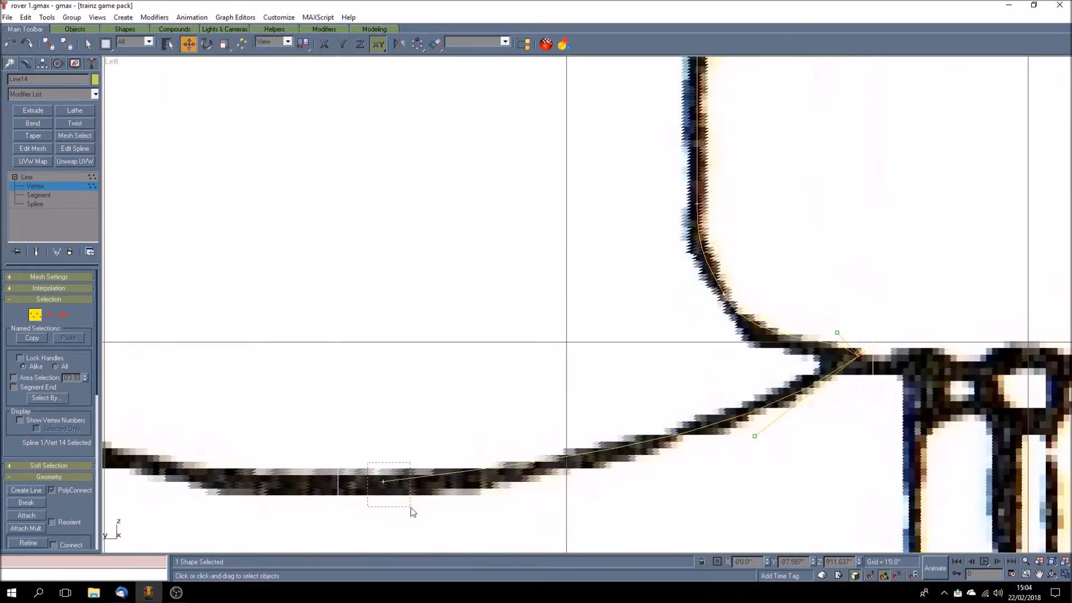
pyautogui.rightClick(383, 479)
pyautogui.click(362, 436)
pyautogui.moveTo(570, 460); pyautogui.dragTo(572, 483)
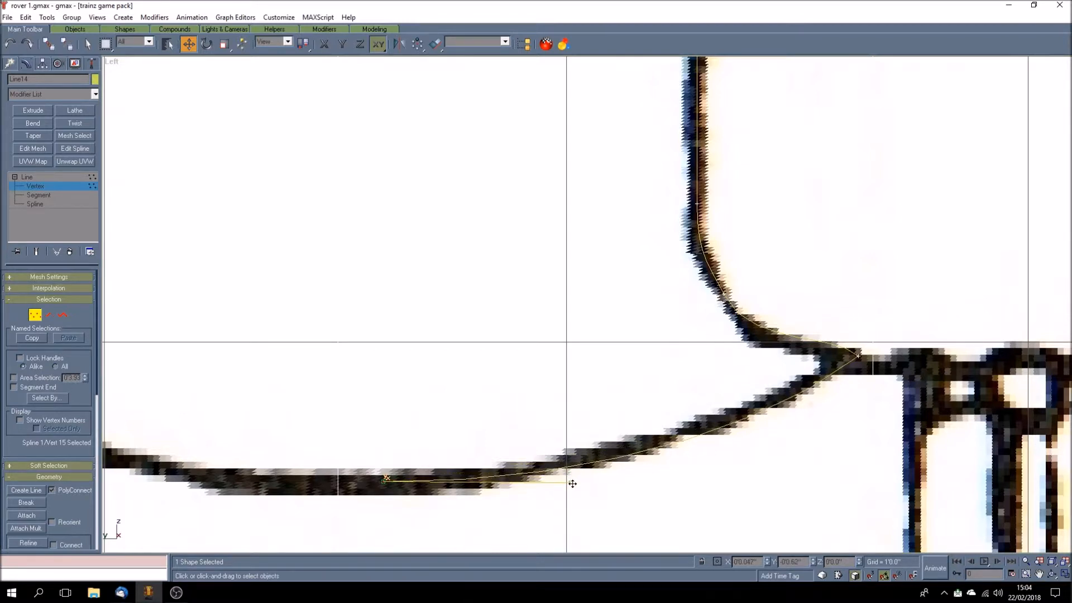
pyautogui.moveTo(572, 484); pyautogui.dragTo(571, 482)
pyautogui.hotkey('ctrl', 's')
# Step: Leave vertex editing on the chimney line and switch the Left view to wireframe display
pyautogui.scroll(-6, 500, 342)
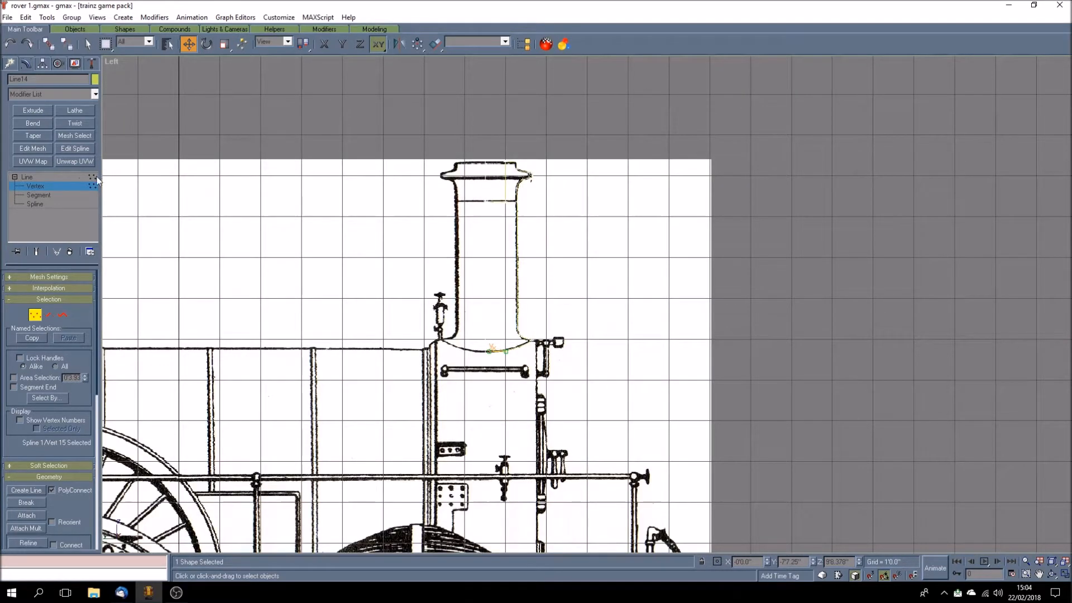
pyautogui.click(69, 176)
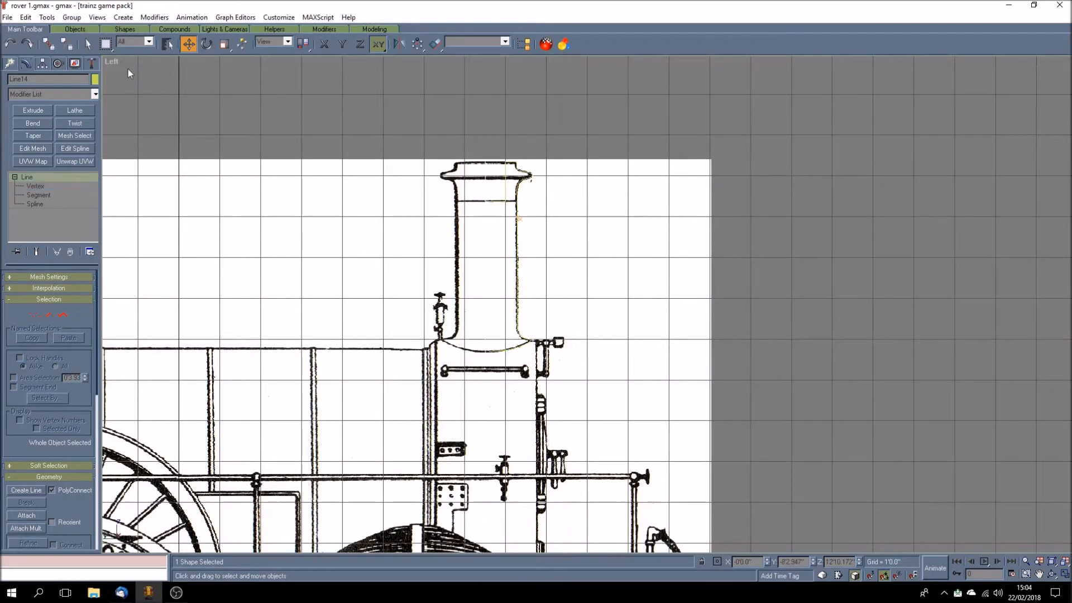
pyautogui.rightClick(114, 61)
pyautogui.click(136, 82)
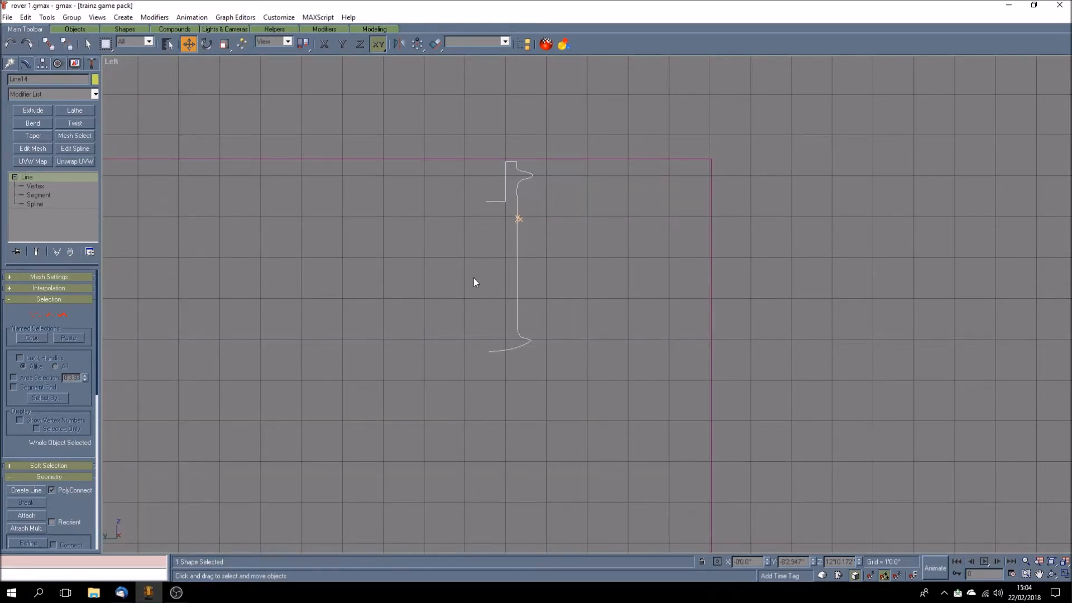
# Step: Select the SIDE PLAN object by its border and hide it
pyautogui.click(555, 159)
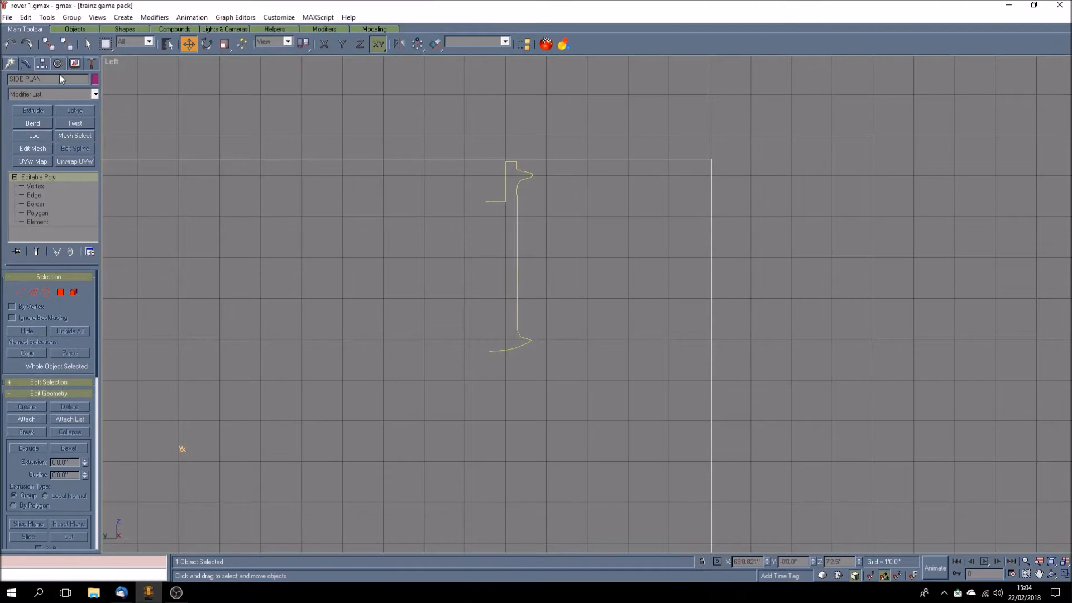
pyautogui.click(76, 64)
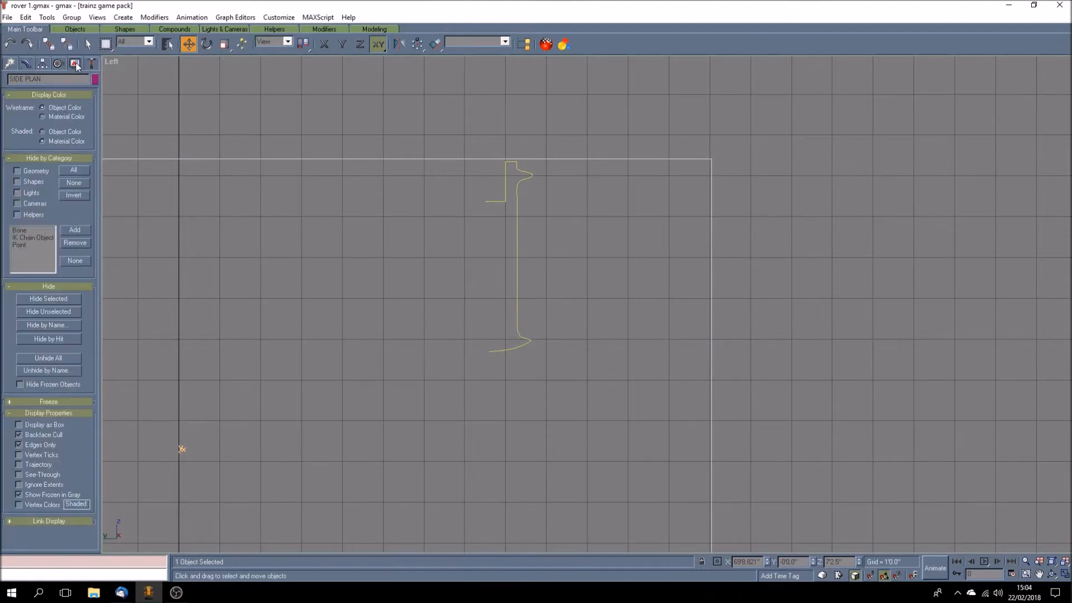
pyautogui.click(60, 301)
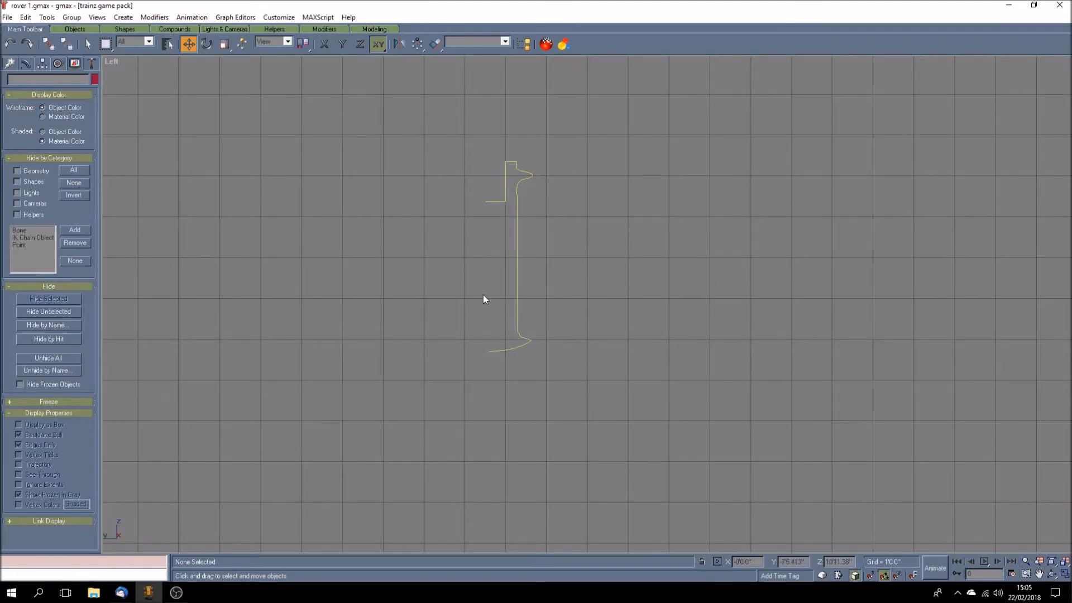
# Step: Maximise the Perspective viewport and bring the chimney spline near its centre at a larger size
pyautogui.click(1064, 574)
pyautogui.click(1039, 574)
pyautogui.moveTo(864, 445); pyautogui.dragTo(776, 464)
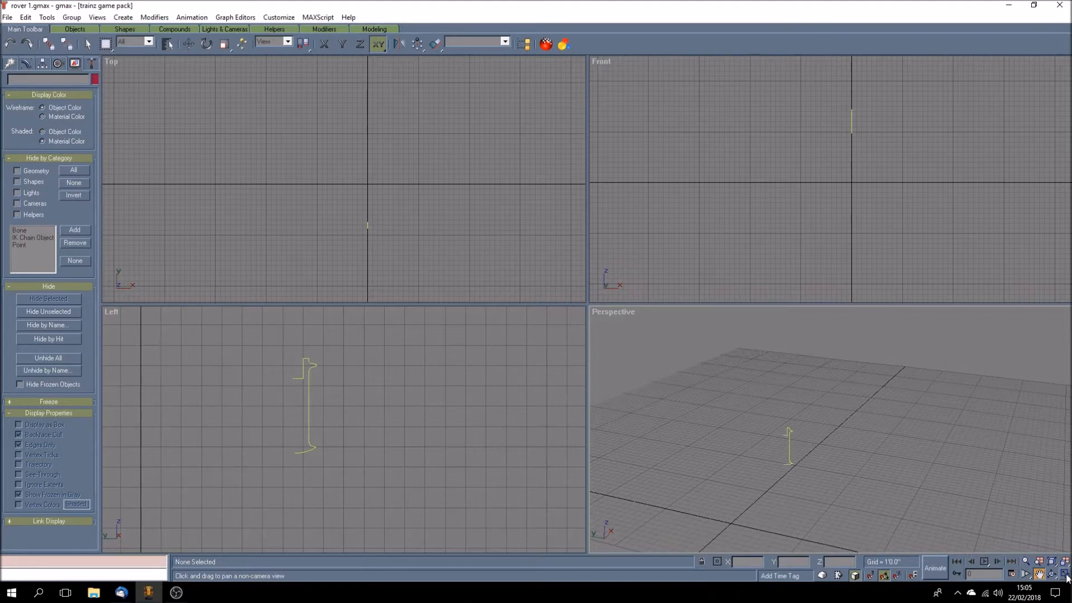
pyautogui.click(1065, 576)
pyautogui.moveTo(504, 385); pyautogui.dragTo(571, 375)
pyautogui.scroll(5, 547, 397)
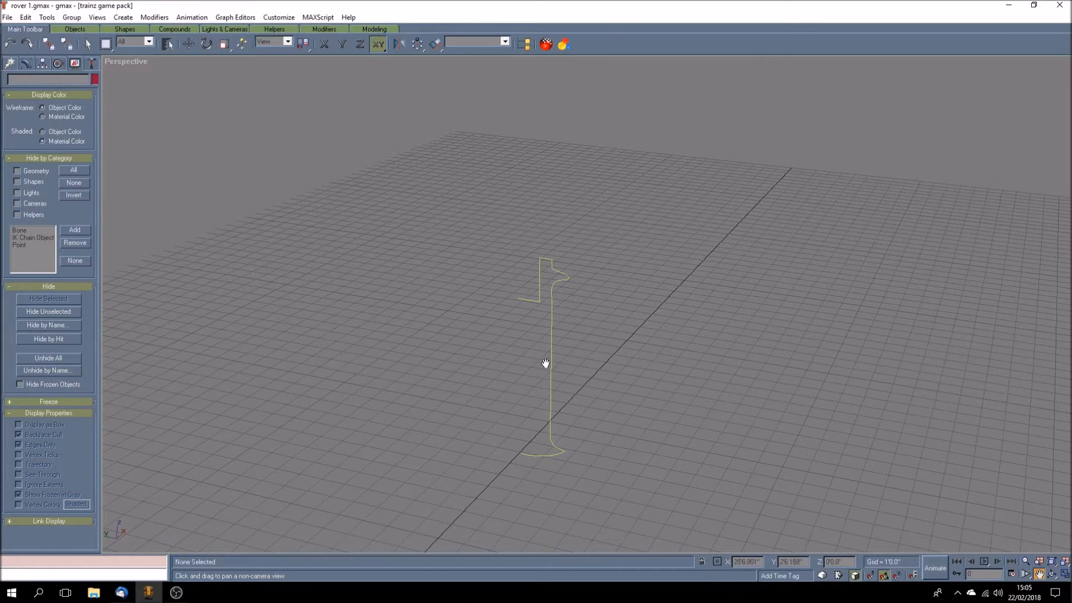
# Step: Try to lathe the chimney spline into a solid with its axis aligned to Min
pyautogui.click(25, 64)
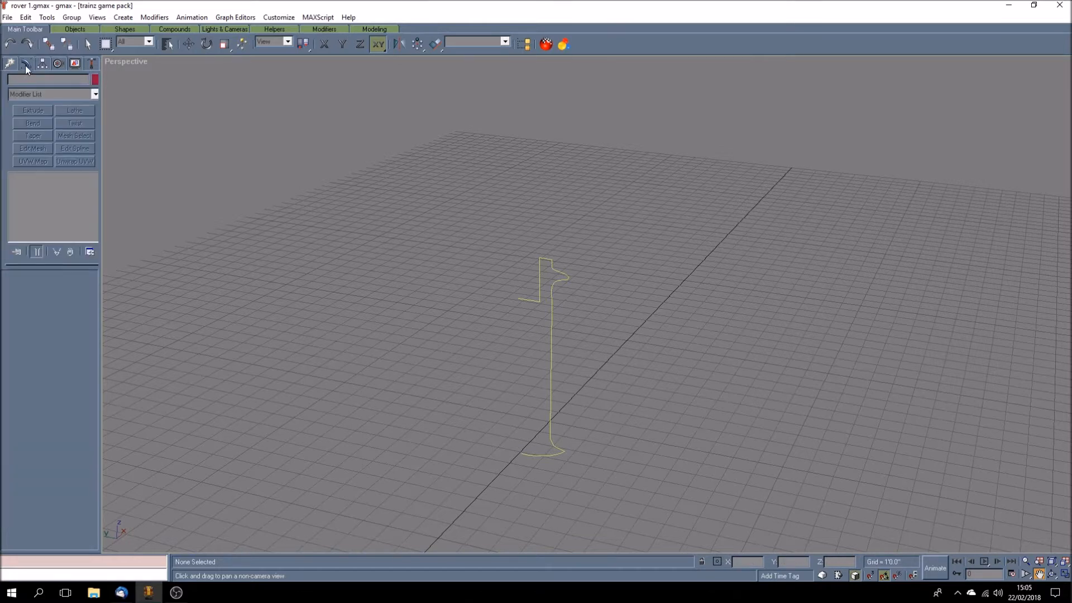
pyautogui.click(87, 43)
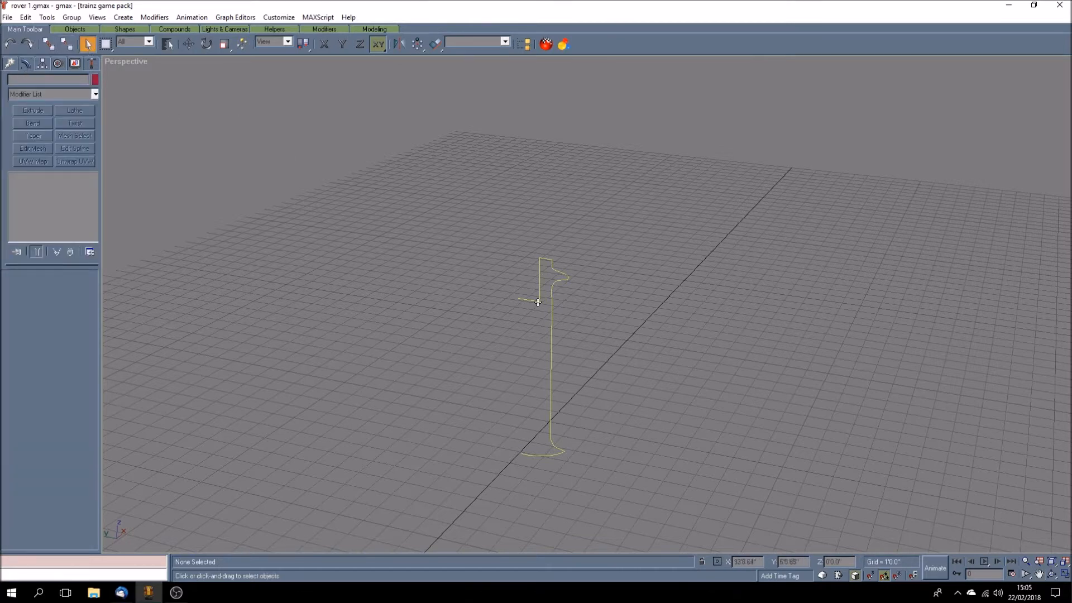
pyautogui.click(535, 300)
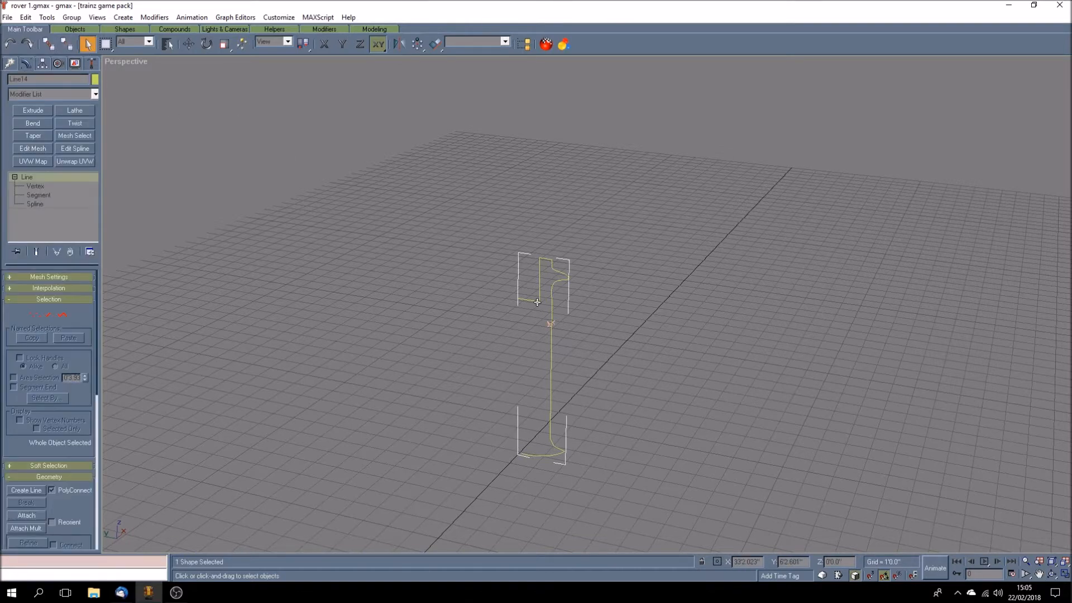
pyautogui.click(75, 111)
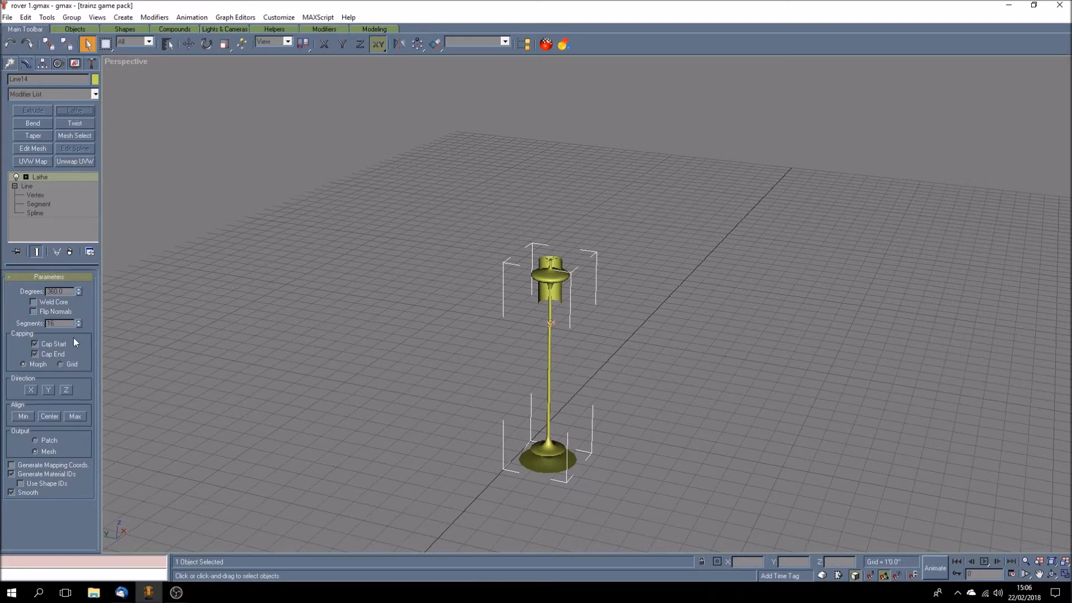
pyautogui.click(23, 417)
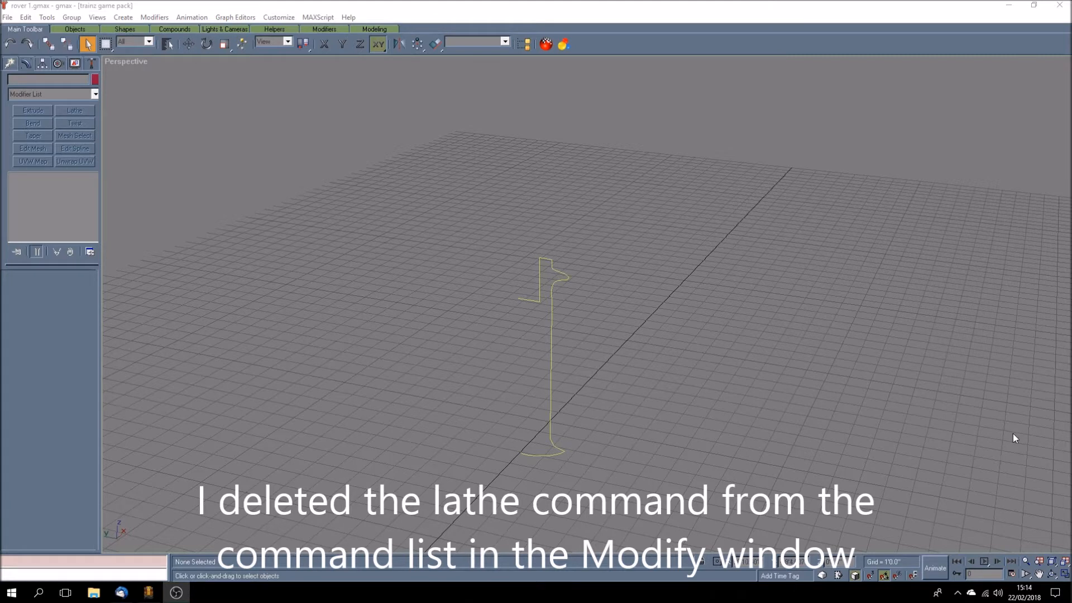
# Step: Select the chimney spline, save the file, reverse the spline's direction and return to the whole Line object level
pyautogui.click(533, 300)
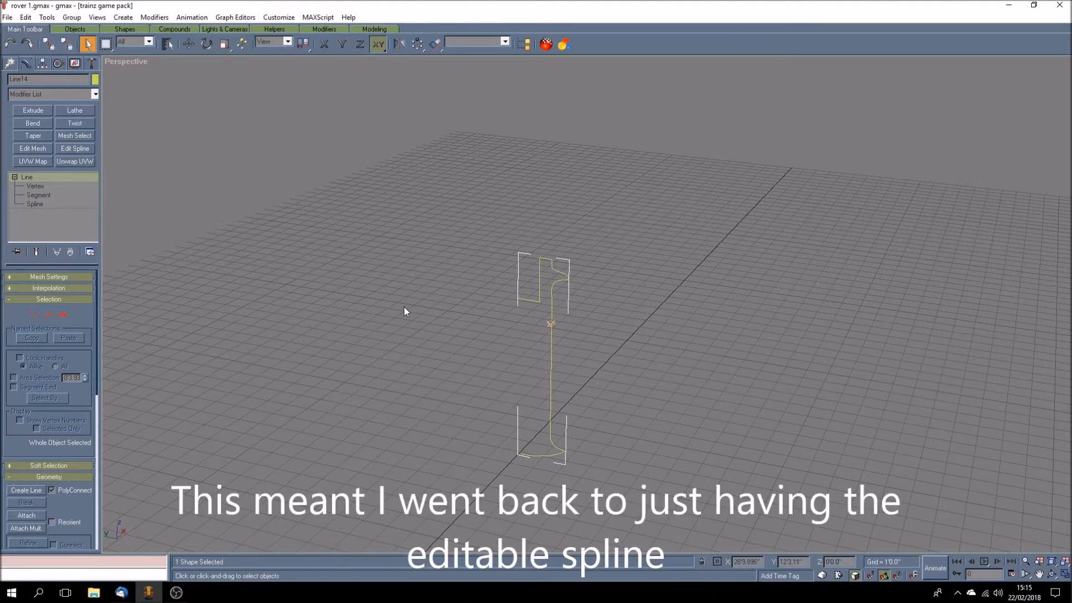
pyautogui.hotkey('ctrl', 's')
pyautogui.rightClick(534, 301)
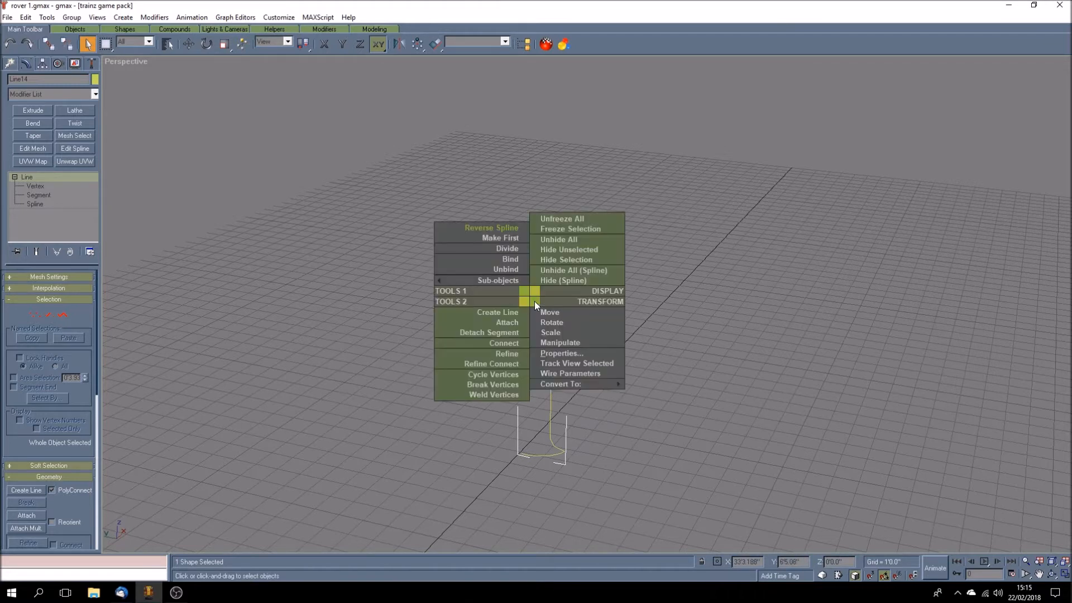
pyautogui.click(497, 229)
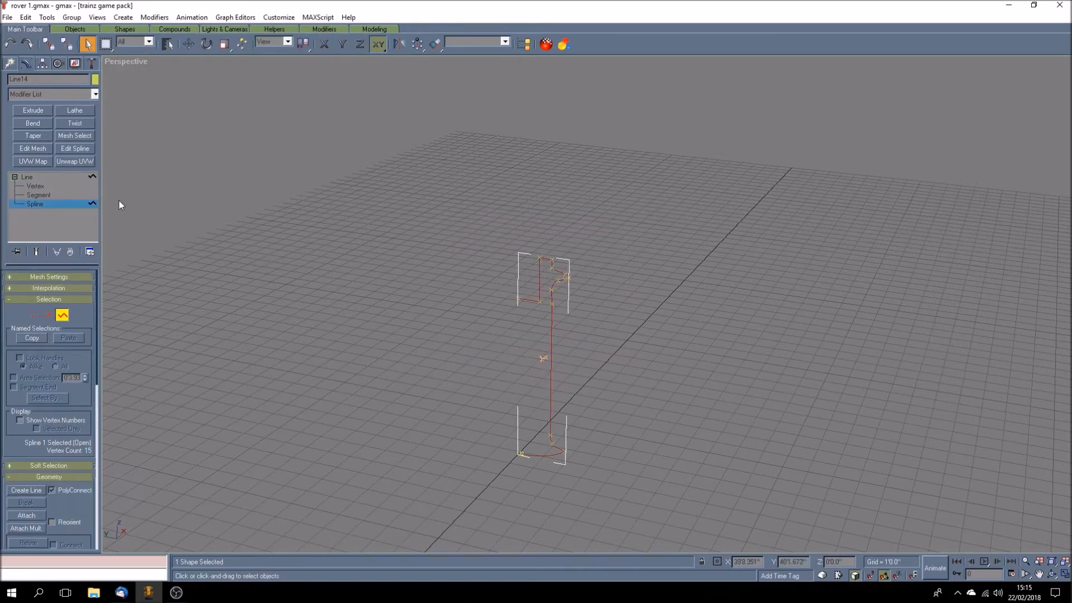
pyautogui.click(40, 178)
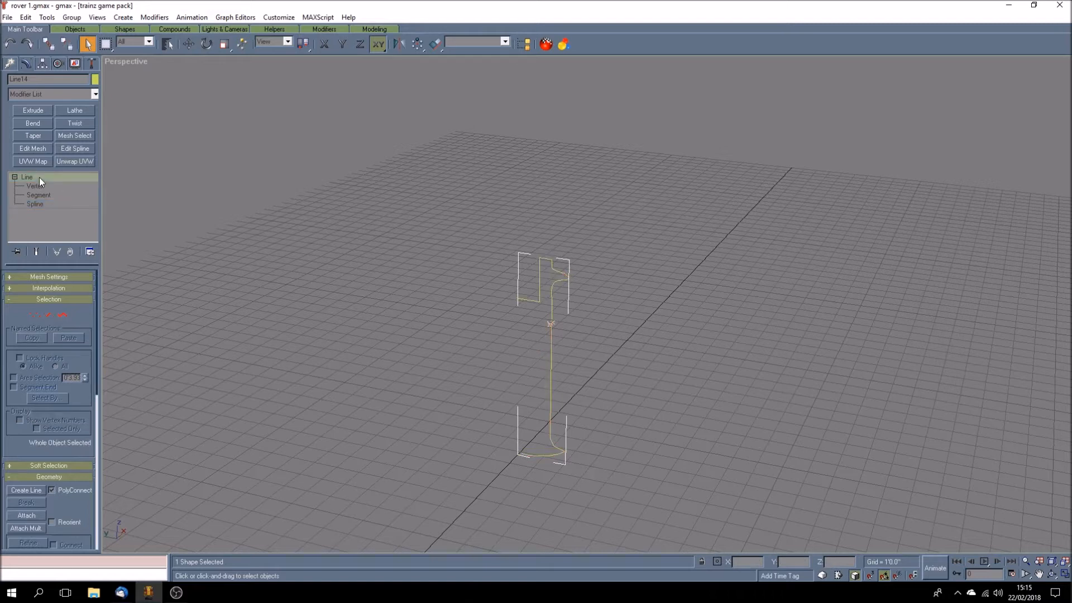
# Step: Lathe the chimney spline with alignment set to Min and Flip Normals turned off
pyautogui.click(74, 111)
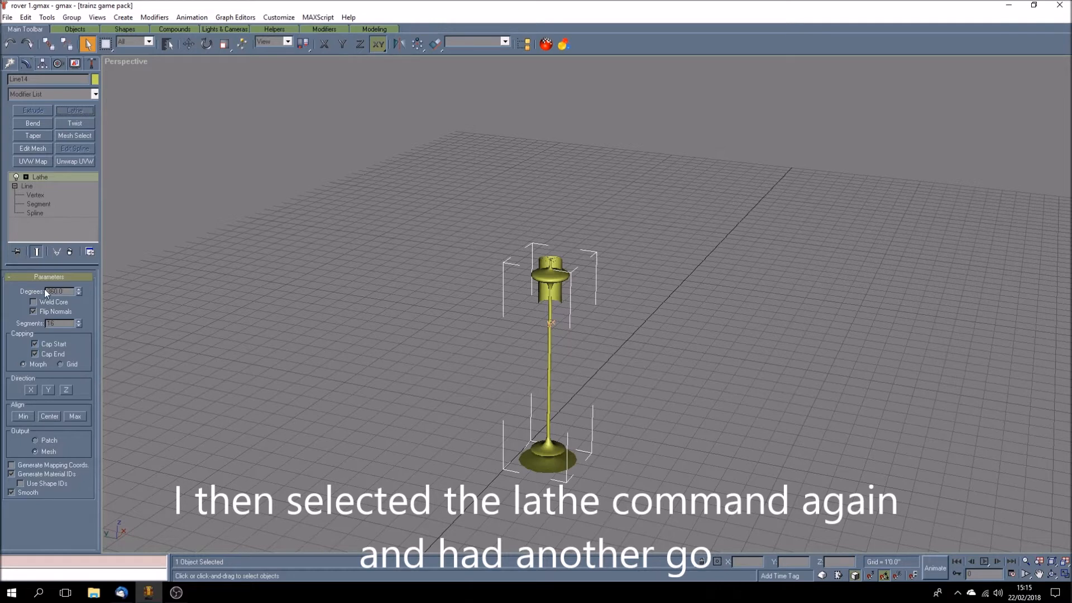
pyautogui.click(24, 417)
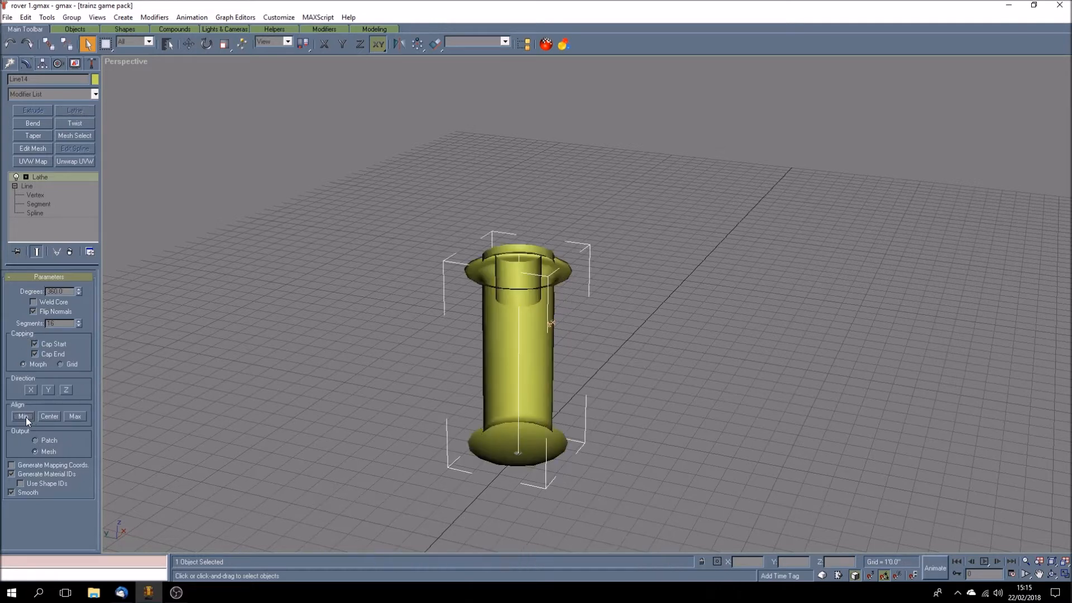
pyautogui.click(33, 312)
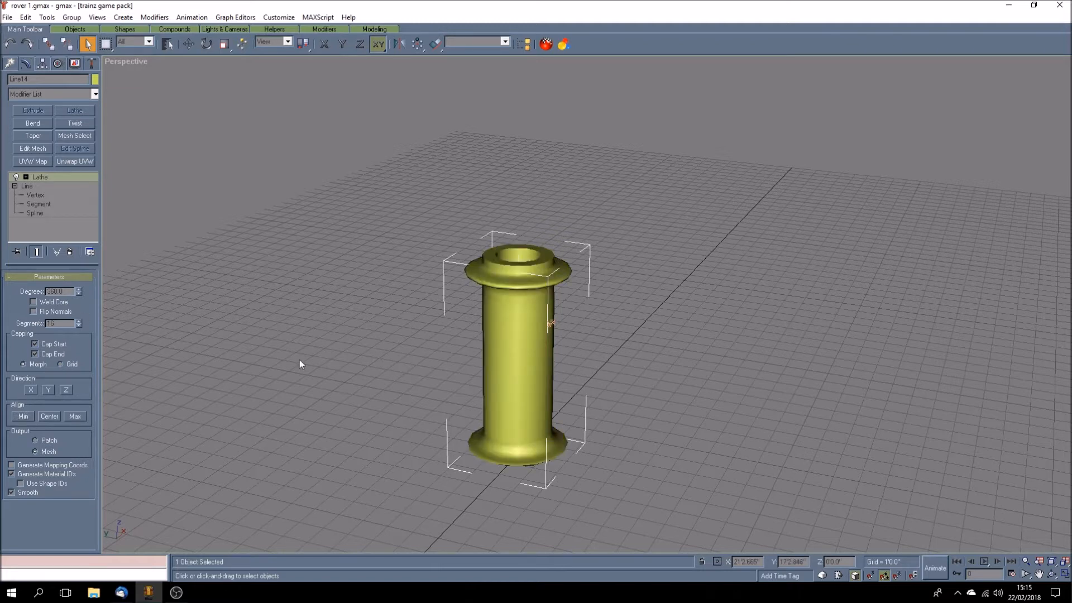
pyautogui.click(370, 363)
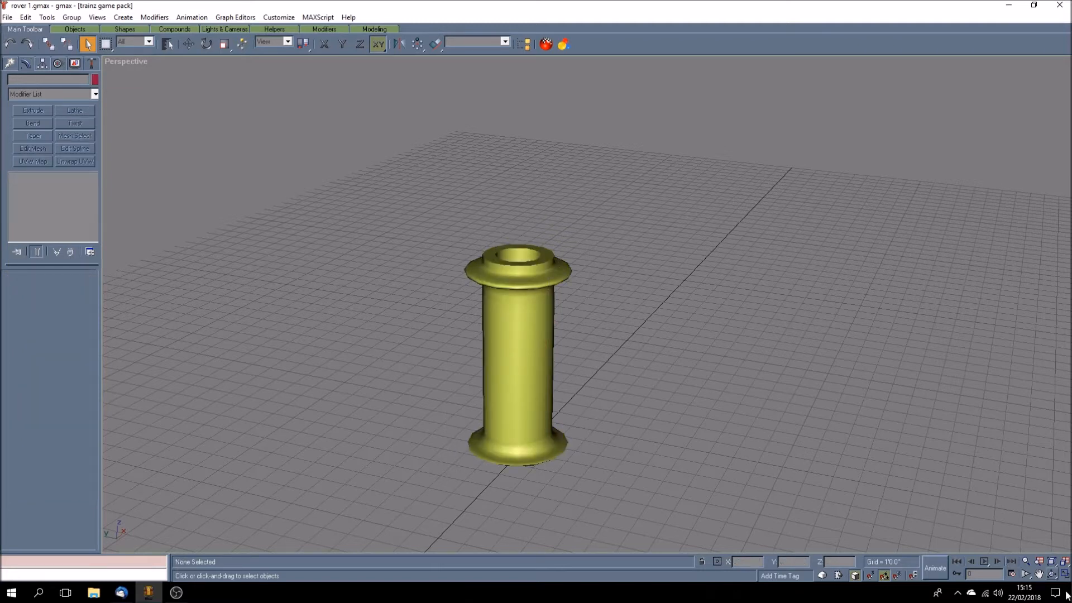
# Step: Raise the chimney's Lathe segments to 20 for a rounder shape
pyautogui.click(1052, 574)
pyautogui.moveTo(530, 363)
pyautogui.mouseDown()
pyautogui.moveTo(584, 370)
pyautogui.moveTo(522, 366)
pyautogui.mouseUp()
pyautogui.click(87, 44)
pyautogui.click(488, 365)
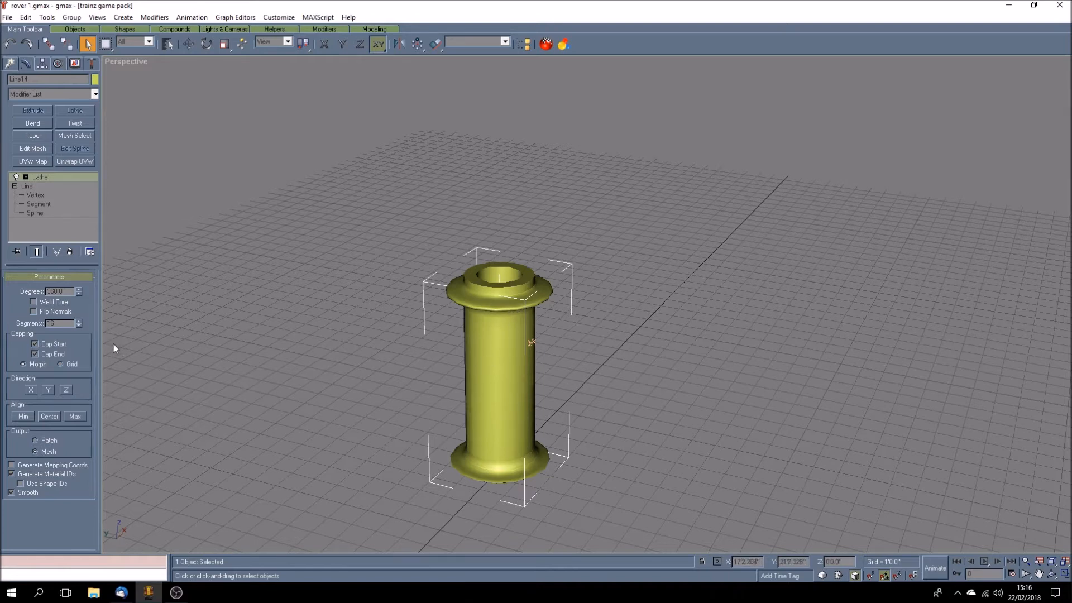
pyautogui.click(78, 321)
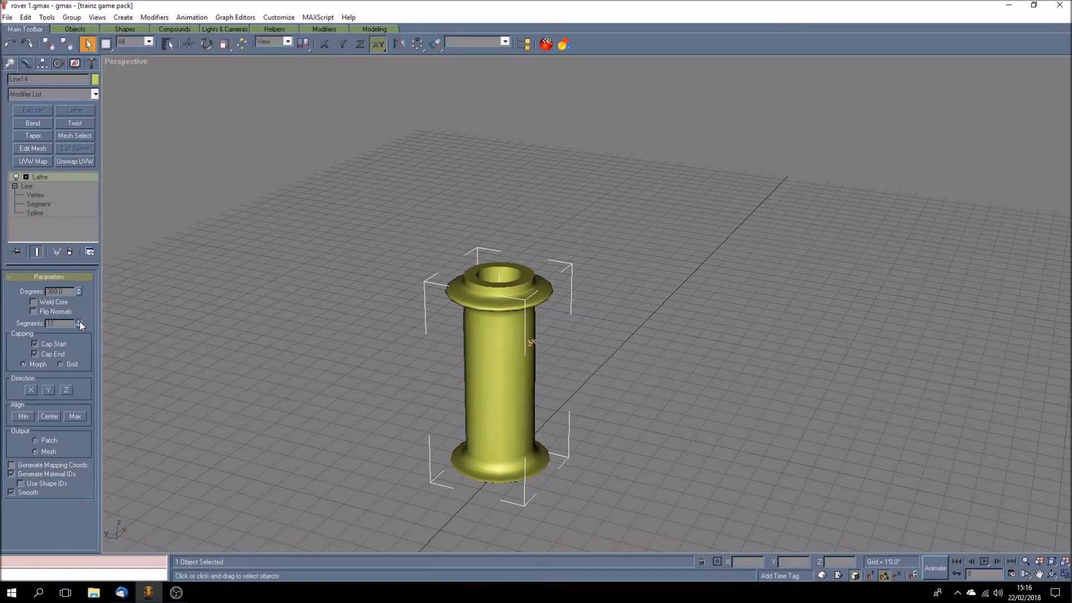
pyautogui.click(79, 321)
pyautogui.click(78, 322)
pyautogui.click(79, 321)
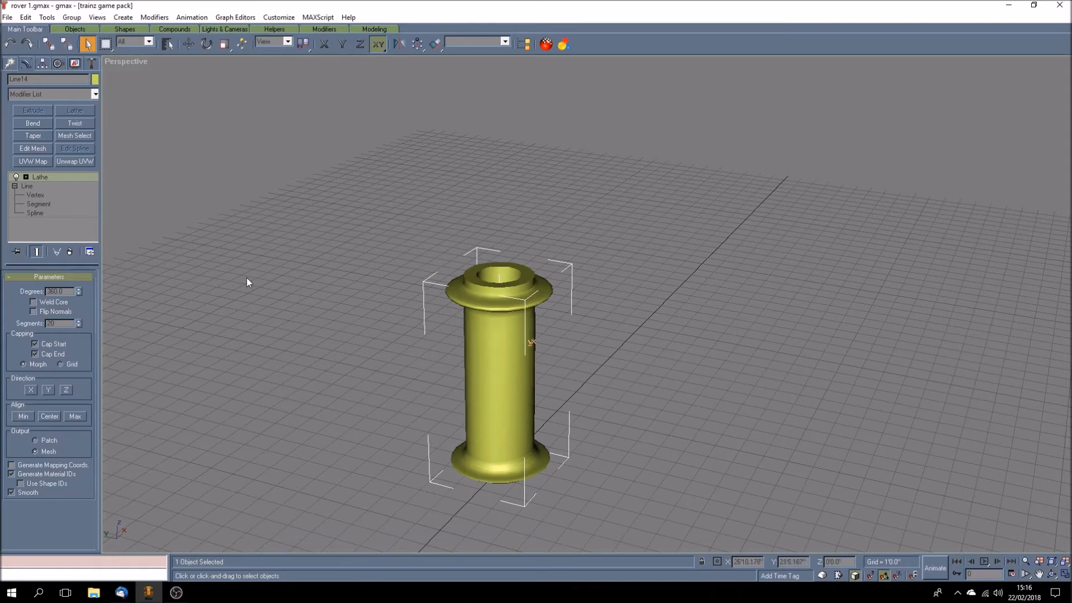
# Step: Check the polygon count of the lathed chimney with the Polygon Counter utility
pyautogui.click(93, 65)
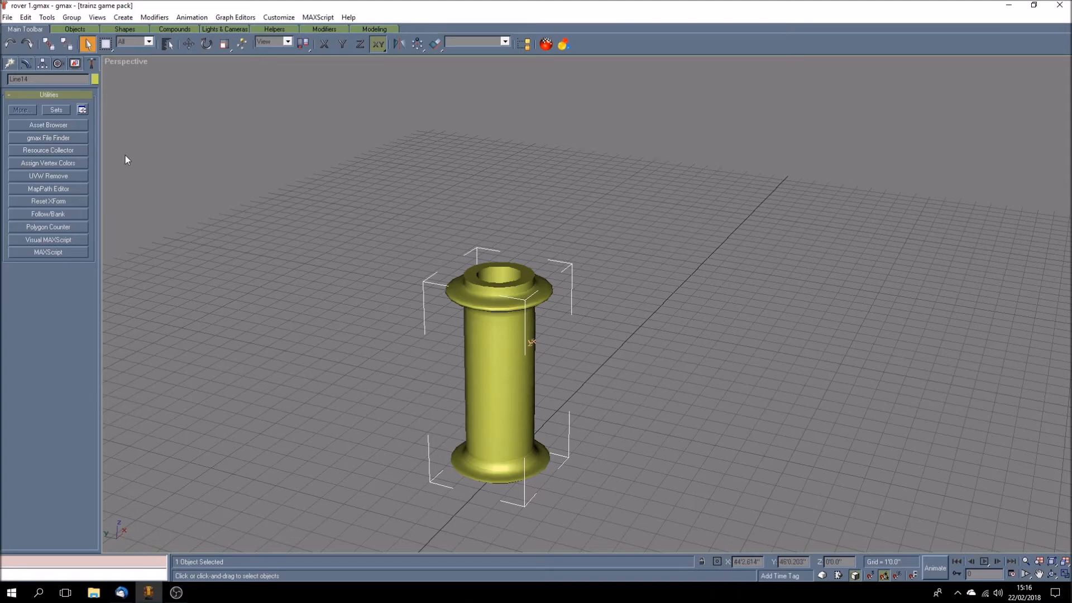
pyautogui.click(72, 226)
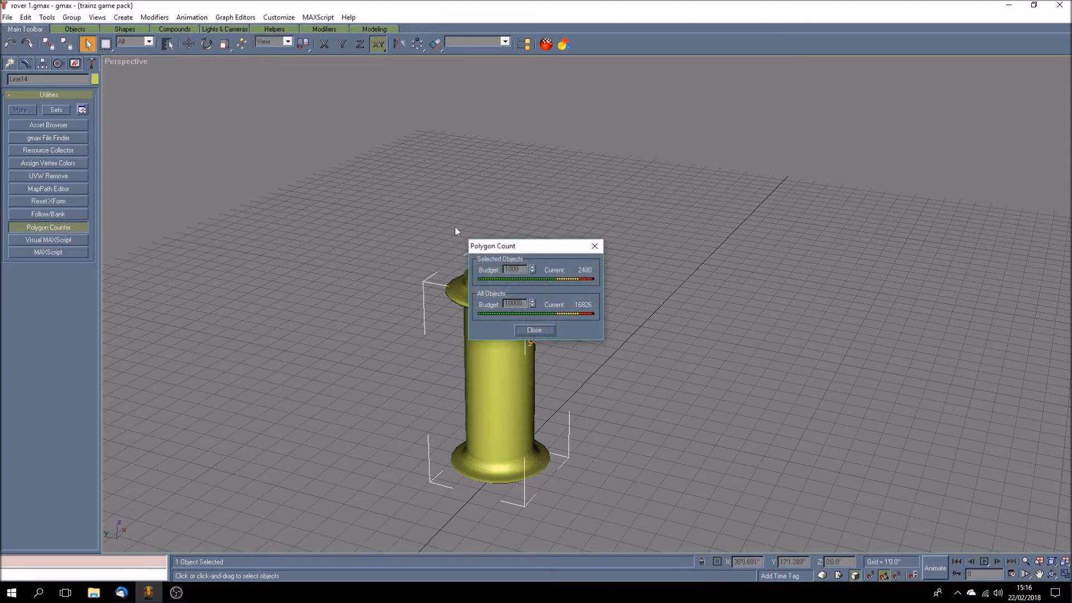
# Step: Move the Polygon Count window clear of the chimney and display the Perspective view in wireframe
pyautogui.moveTo(538, 245); pyautogui.dragTo(272, 176)
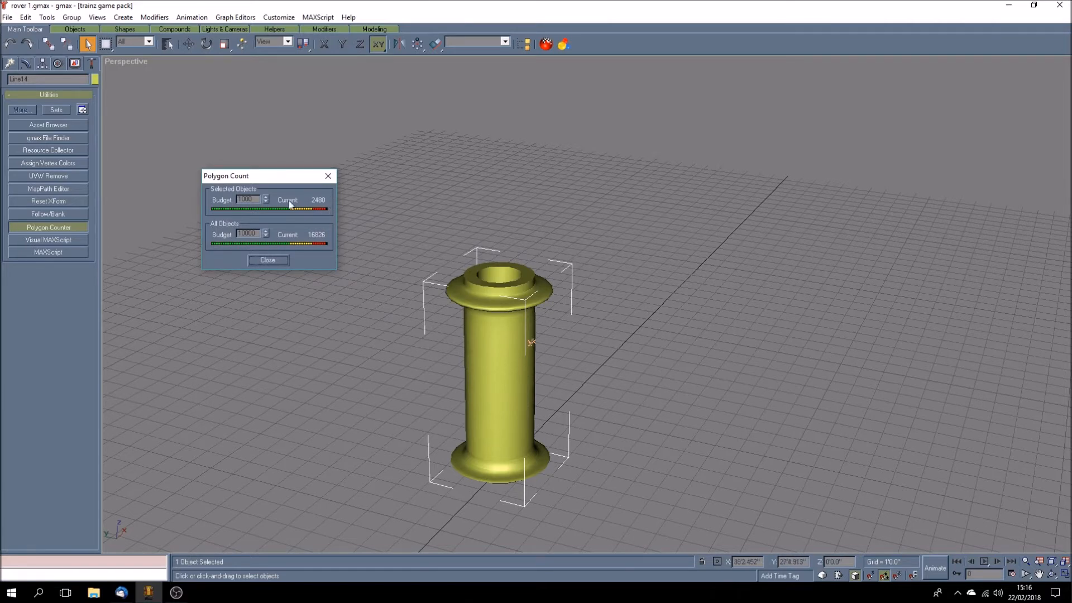
pyautogui.rightClick(139, 62)
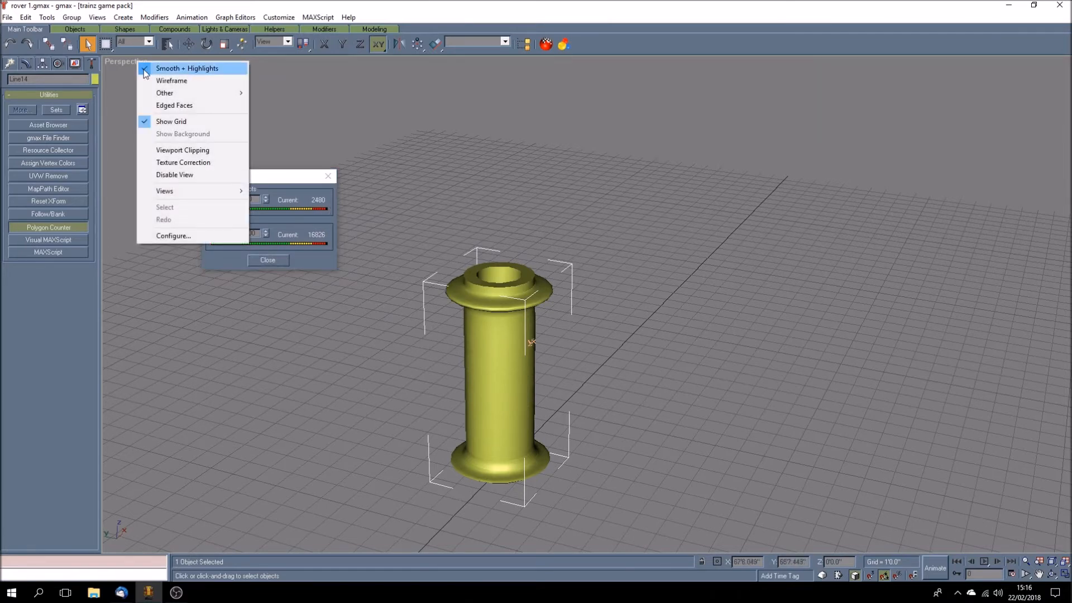
pyautogui.click(150, 82)
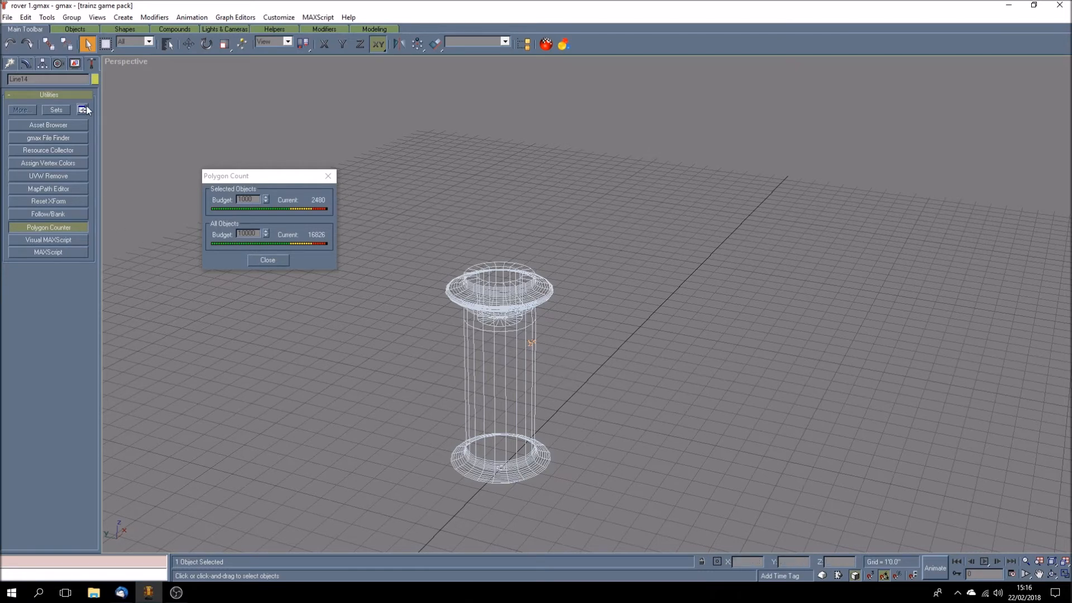
# Step: Reduce the chimney's Lathe segments to 16 to lower its polygon count
pyautogui.click(25, 64)
pyautogui.click(52, 322)
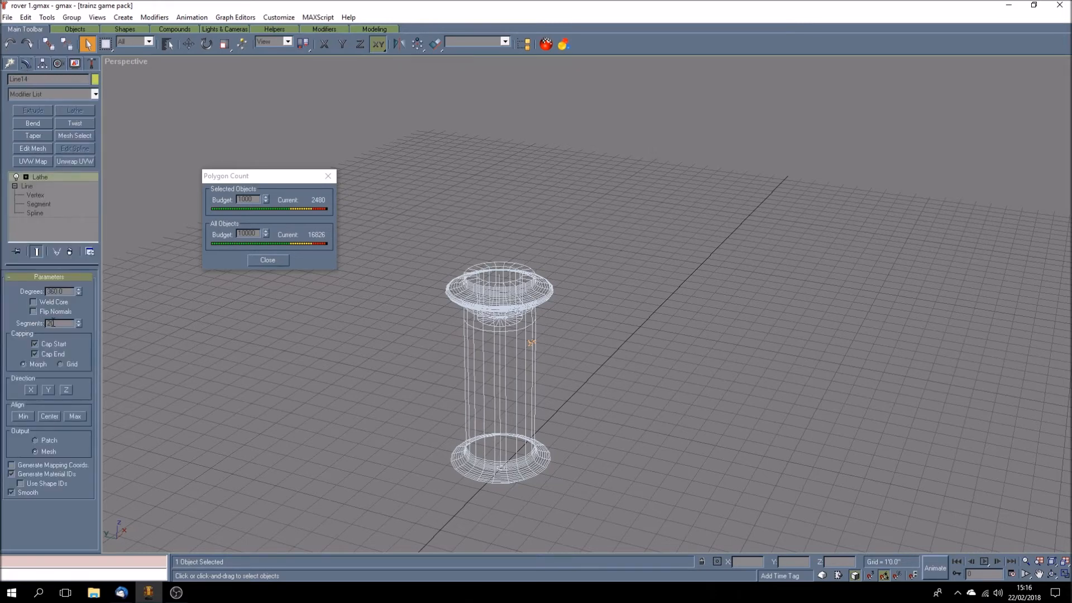
pyautogui.click(78, 326)
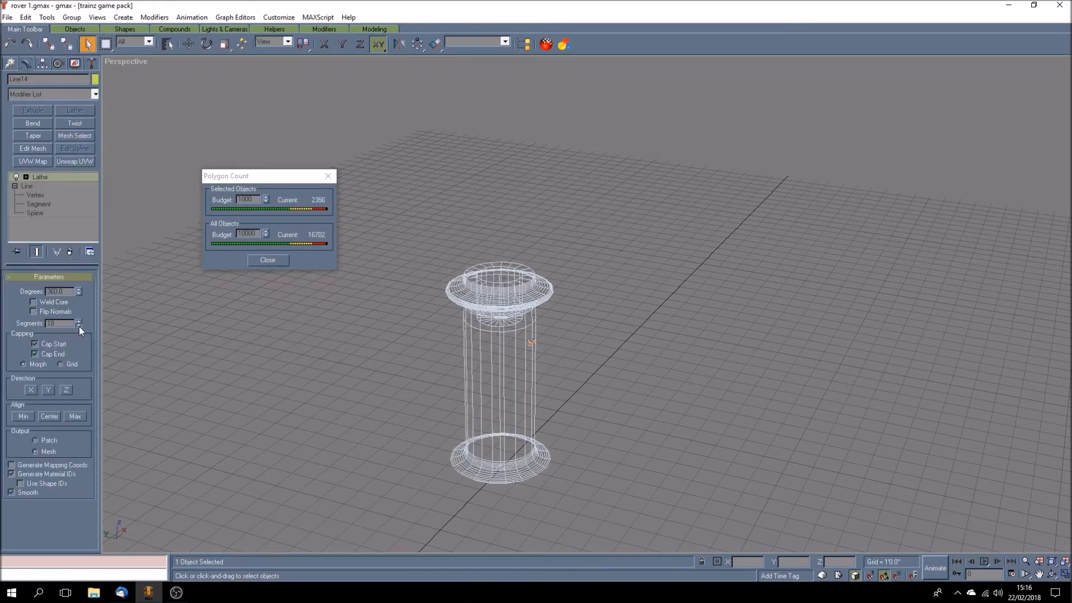
pyautogui.click(79, 326)
pyautogui.click(79, 325)
pyautogui.click(79, 326)
pyautogui.click(78, 326)
pyautogui.click(78, 326)
pyautogui.click(79, 326)
pyautogui.click(78, 326)
pyautogui.click(79, 326)
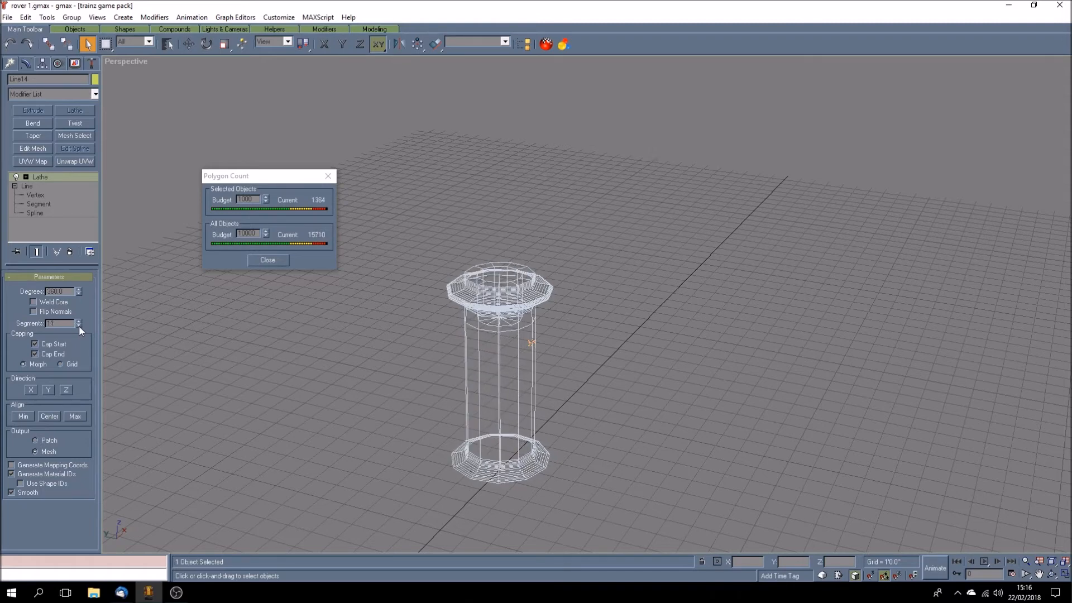
pyautogui.click(80, 322)
pyautogui.click(79, 322)
pyautogui.click(79, 322)
pyautogui.click(80, 322)
pyautogui.click(79, 322)
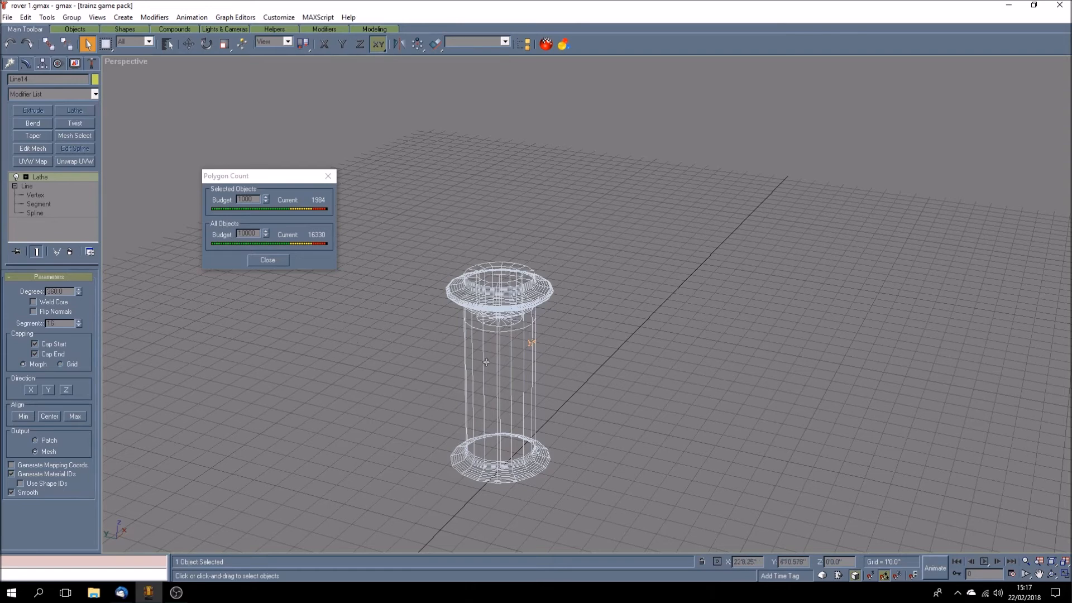
# Step: Examine the chimney's wireframe from several angles, checking how its segments are distributed along the rim, shaft and base
pyautogui.click(1052, 573)
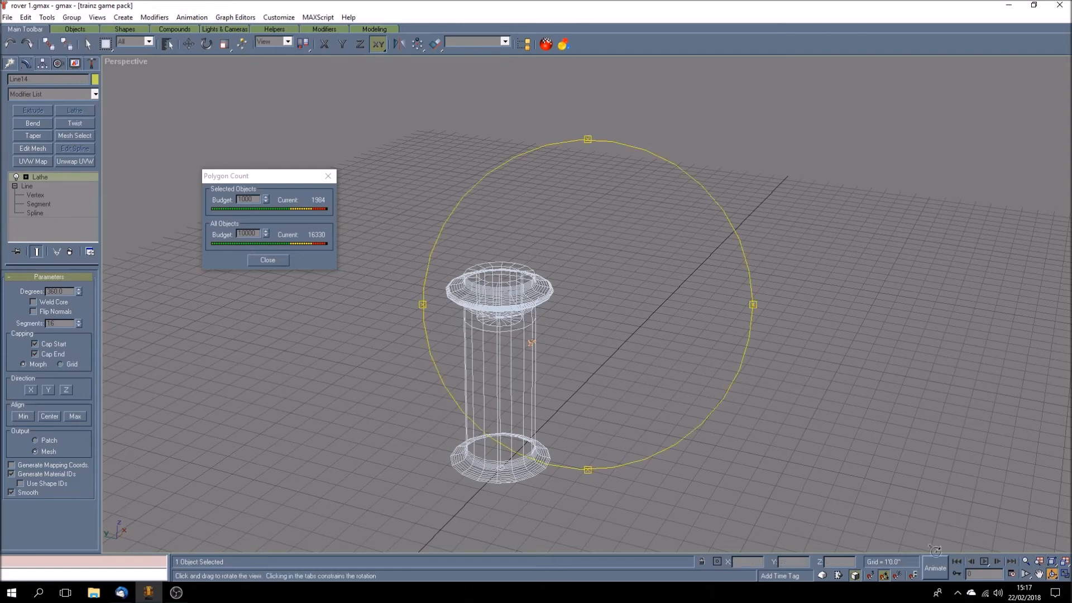
pyautogui.moveTo(581, 413)
pyautogui.mouseDown()
pyautogui.moveTo(593, 390)
pyautogui.moveTo(580, 393)
pyautogui.mouseUp()
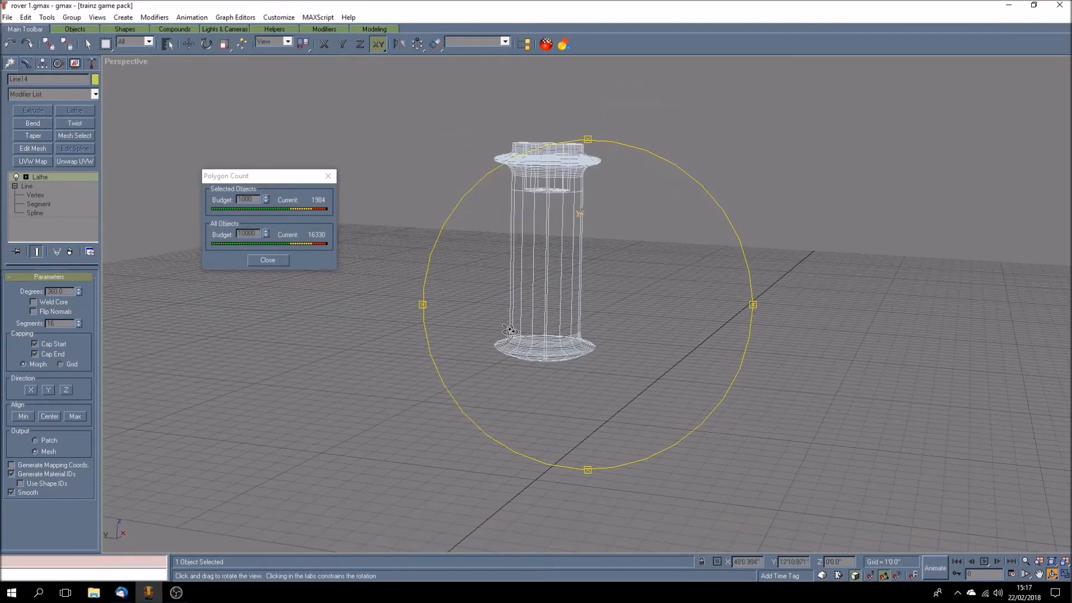
pyautogui.moveTo(557, 382)
pyautogui.mouseDown()
pyautogui.moveTo(569, 383)
pyautogui.moveTo(537, 385)
pyautogui.moveTo(563, 387)
pyautogui.mouseUp()
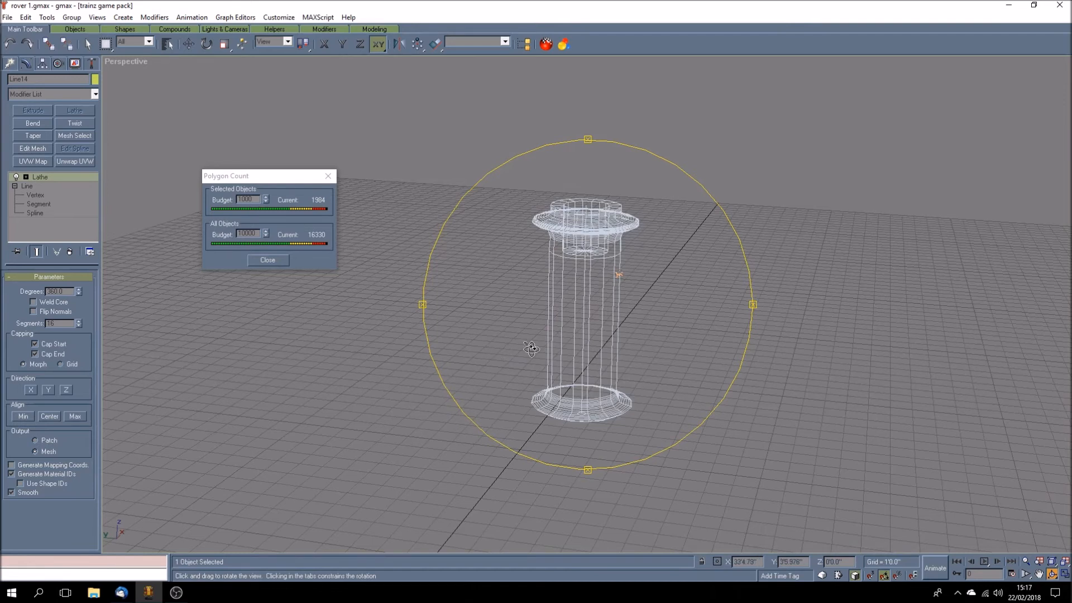
pyautogui.moveTo(529, 354)
pyautogui.mouseDown()
pyautogui.moveTo(548, 362)
pyautogui.moveTo(525, 358)
pyautogui.mouseUp()
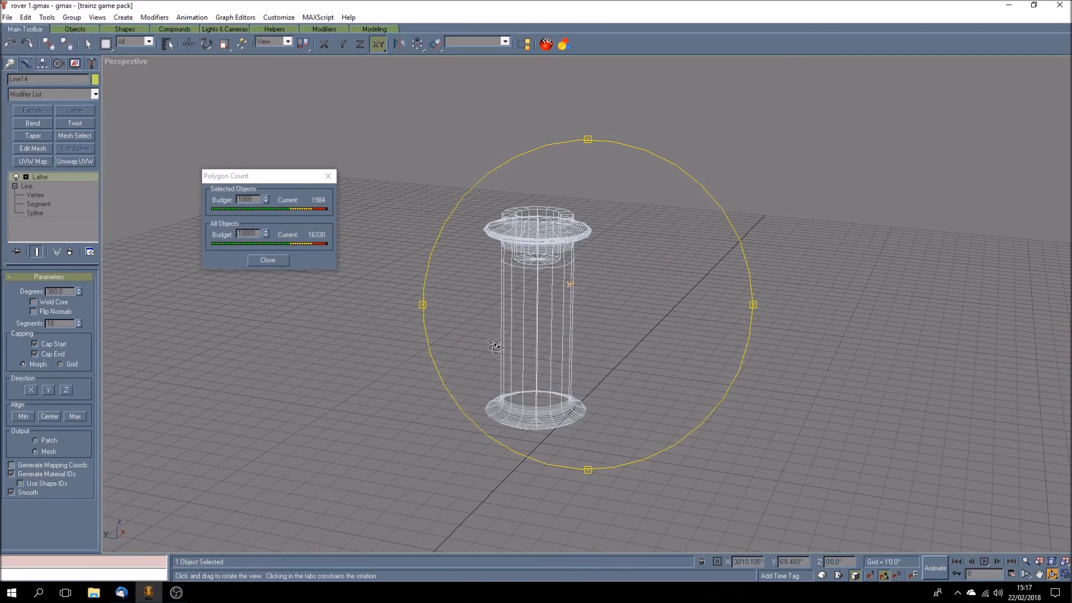
pyautogui.moveTo(495, 346)
pyautogui.mouseDown()
pyautogui.moveTo(517, 350)
pyautogui.moveTo(500, 346)
pyautogui.mouseUp()
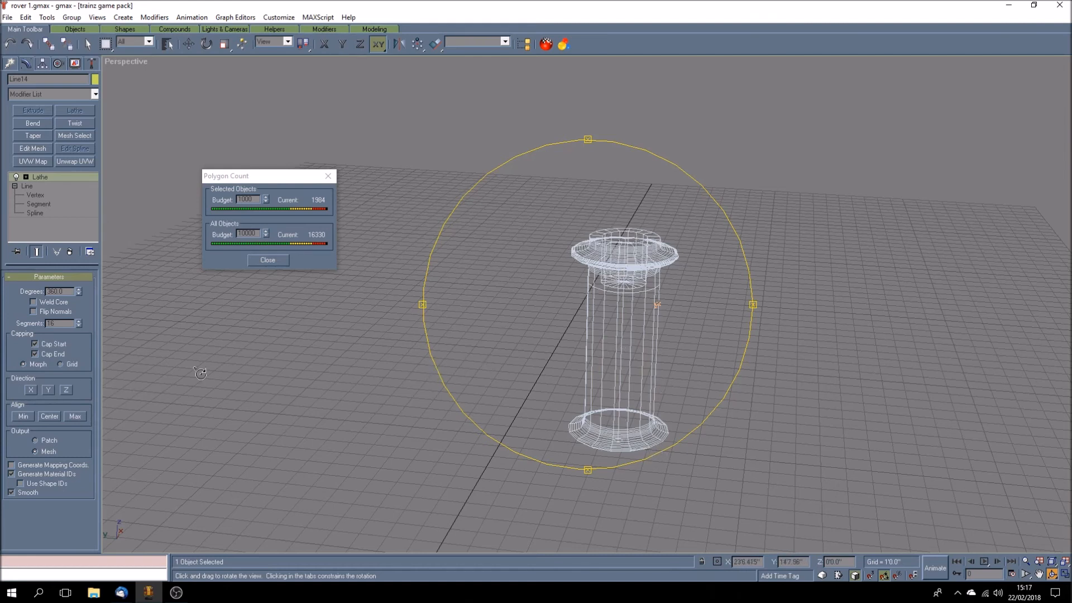
pyautogui.moveTo(490, 366)
pyautogui.mouseDown()
pyautogui.moveTo(505, 359)
pyautogui.moveTo(487, 371)
pyautogui.moveTo(502, 372)
pyautogui.moveTo(488, 371)
pyautogui.mouseUp()
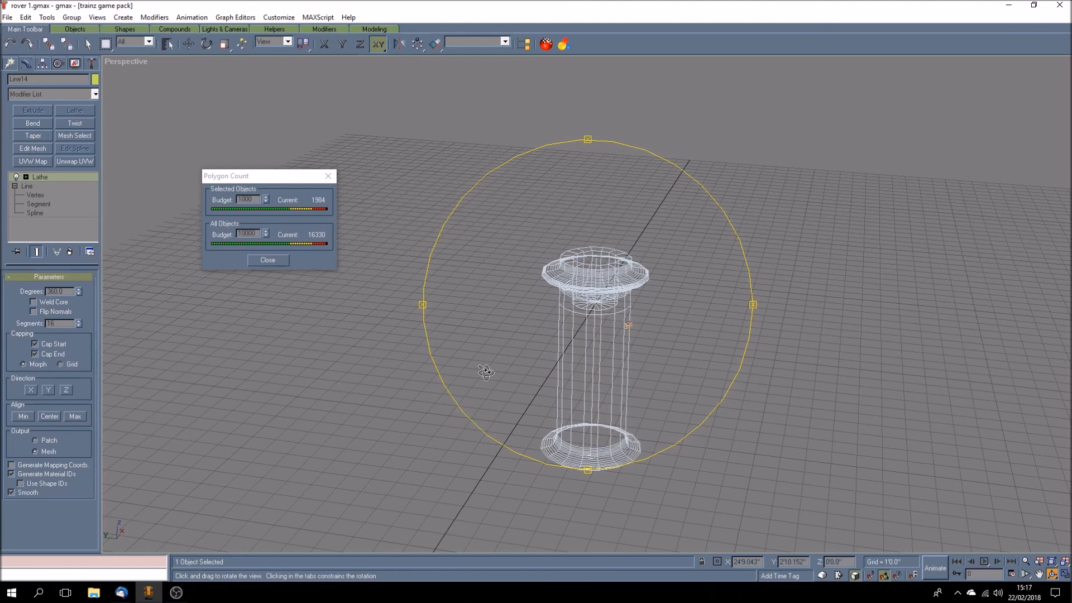
pyautogui.moveTo(502, 366)
pyautogui.mouseDown()
pyautogui.moveTo(498, 354)
pyautogui.moveTo(485, 359)
pyautogui.moveTo(502, 359)
pyautogui.mouseUp()
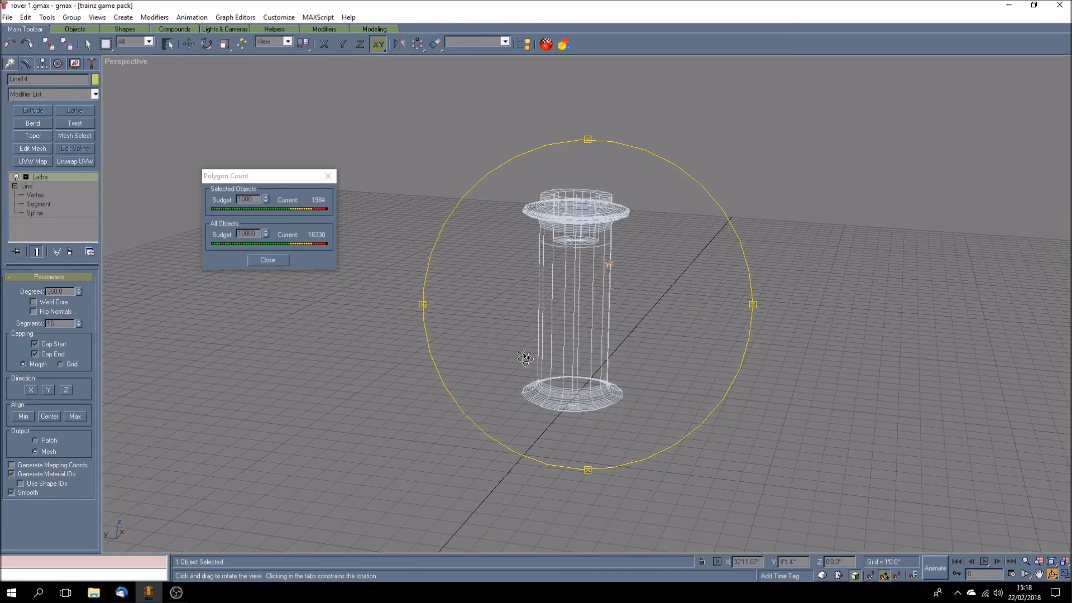
pyautogui.moveTo(527, 360); pyautogui.dragTo(522, 360)
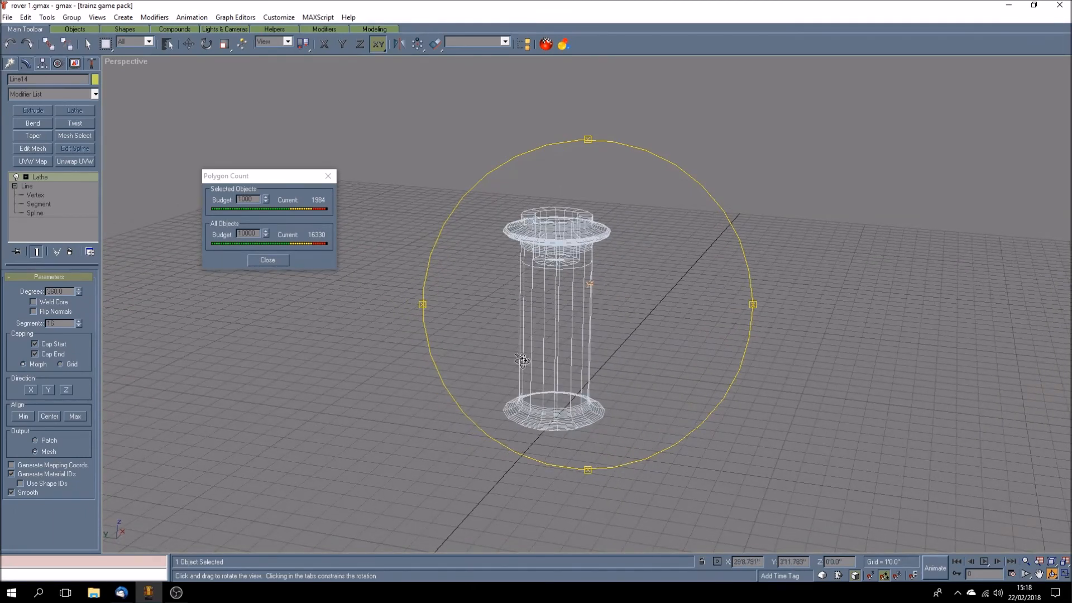